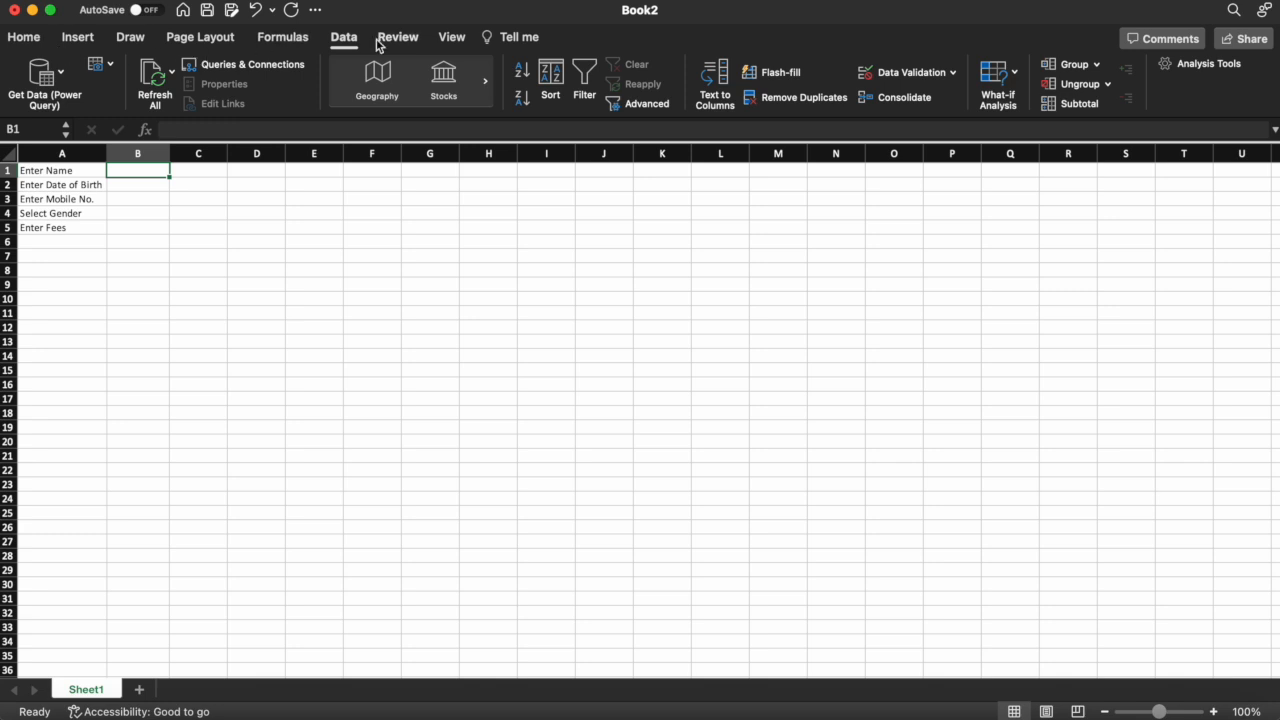
# Restrict B1 to text length less than or equal to 20 characters
pyautogui.click(346, 42)
pyautogui.click(345, 40)
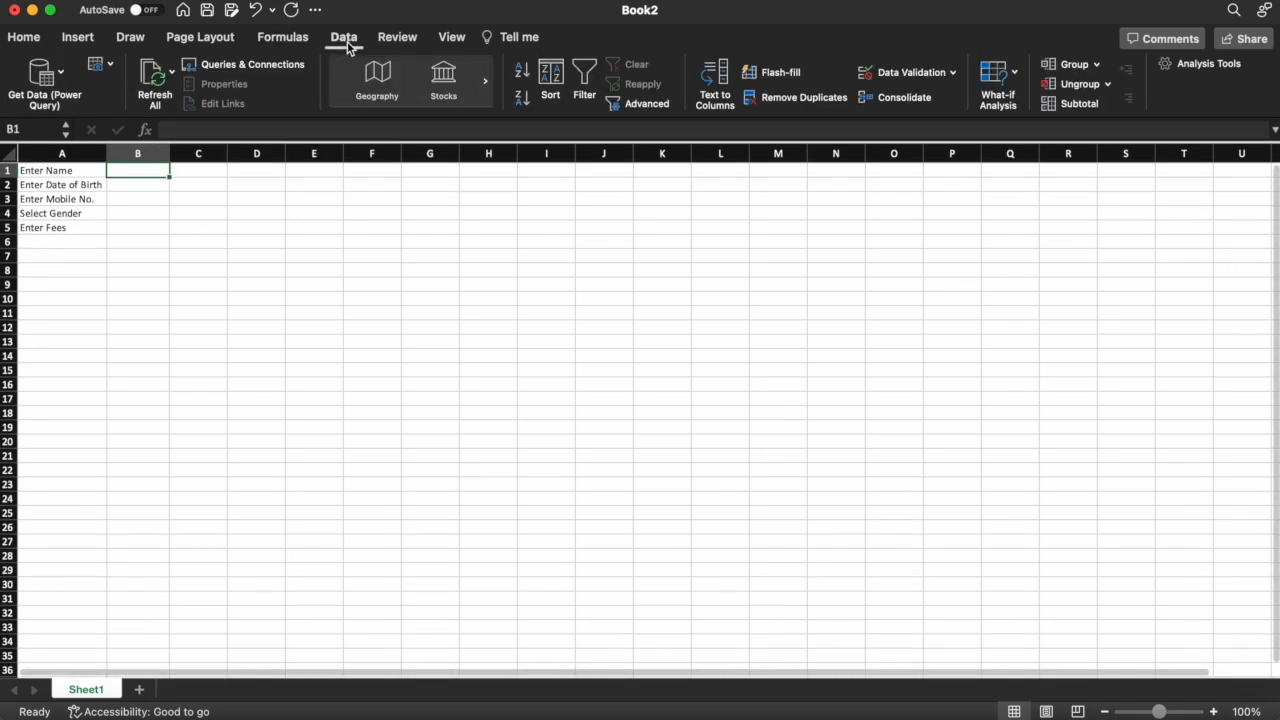
pyautogui.click(905, 85)
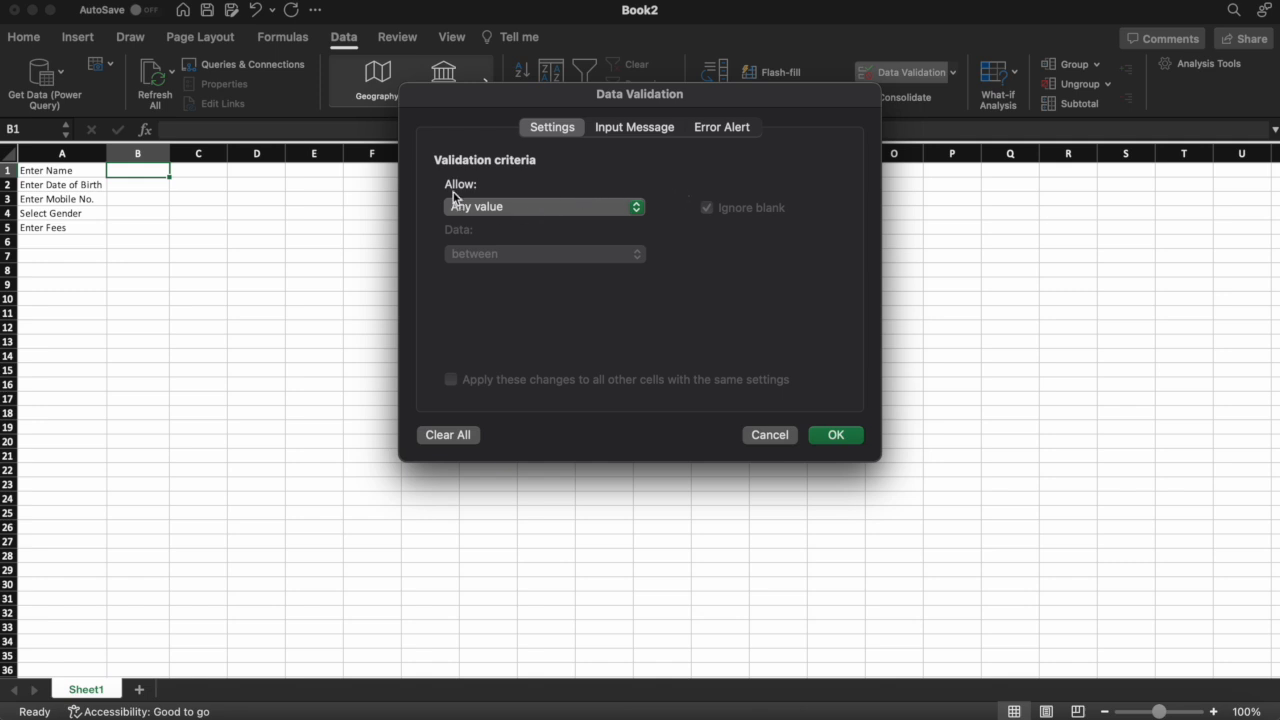
pyautogui.click(518, 208)
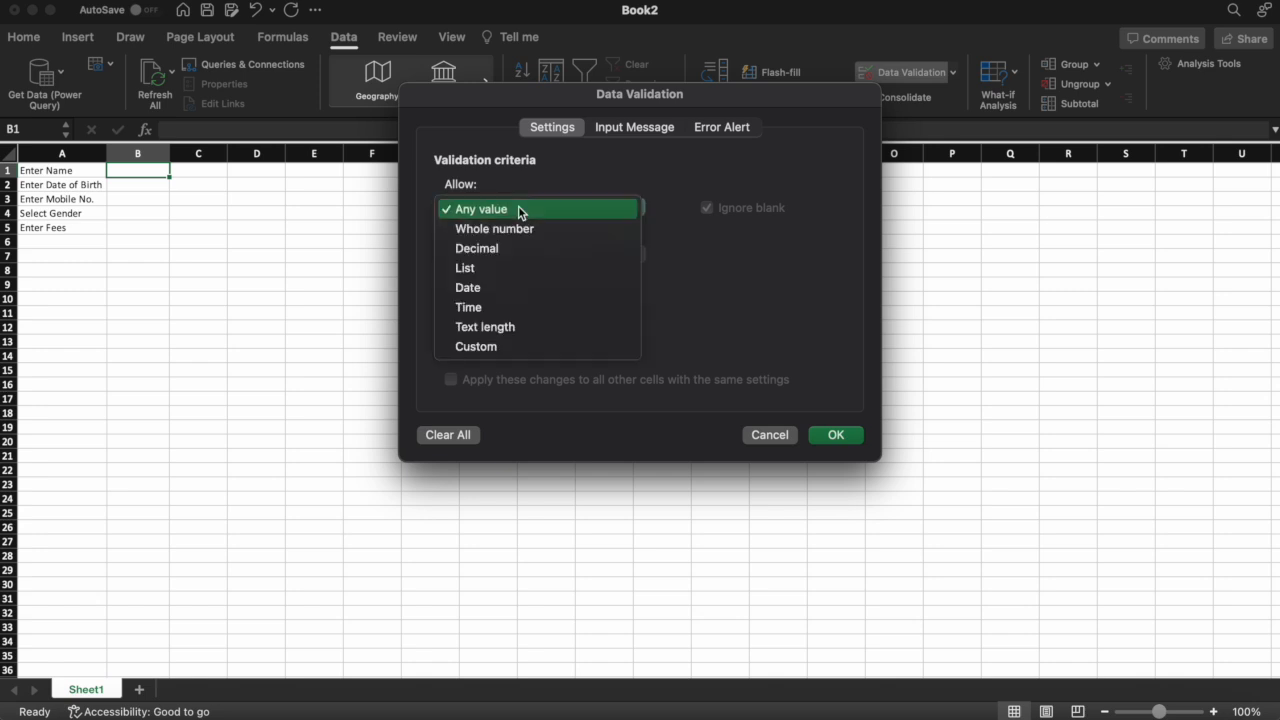
pyautogui.click(492, 327)
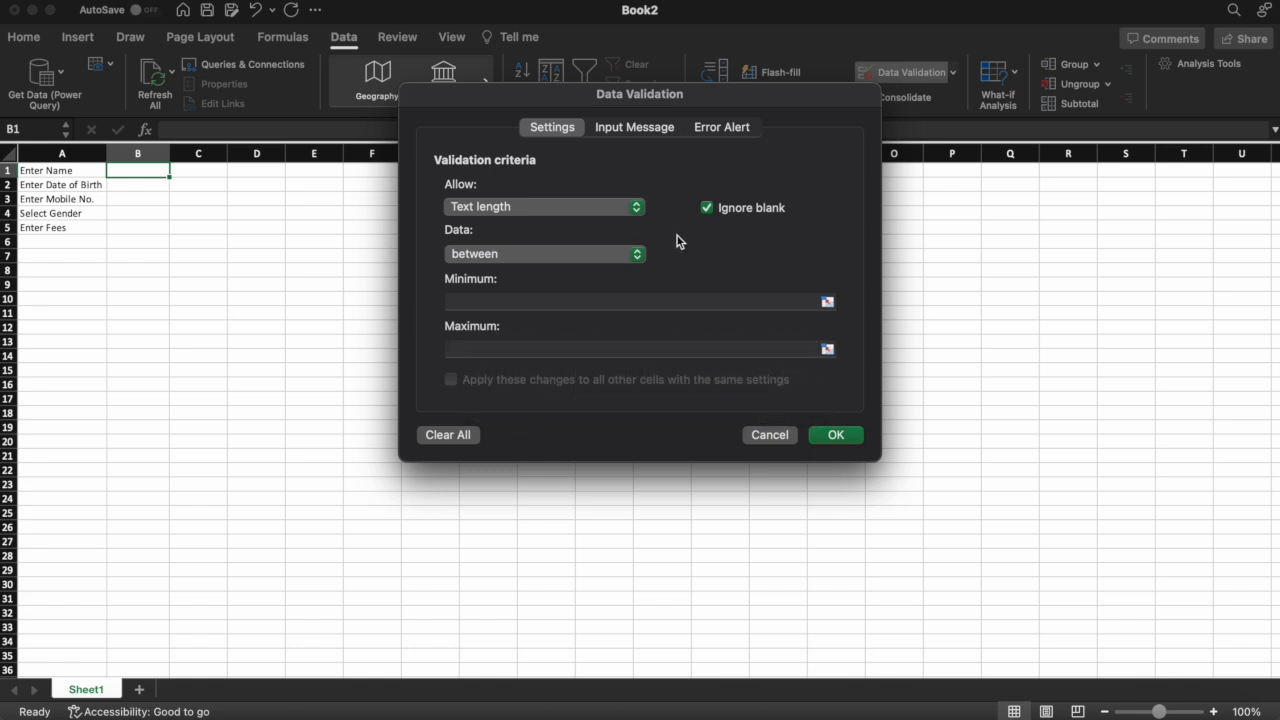
pyautogui.click(590, 258)
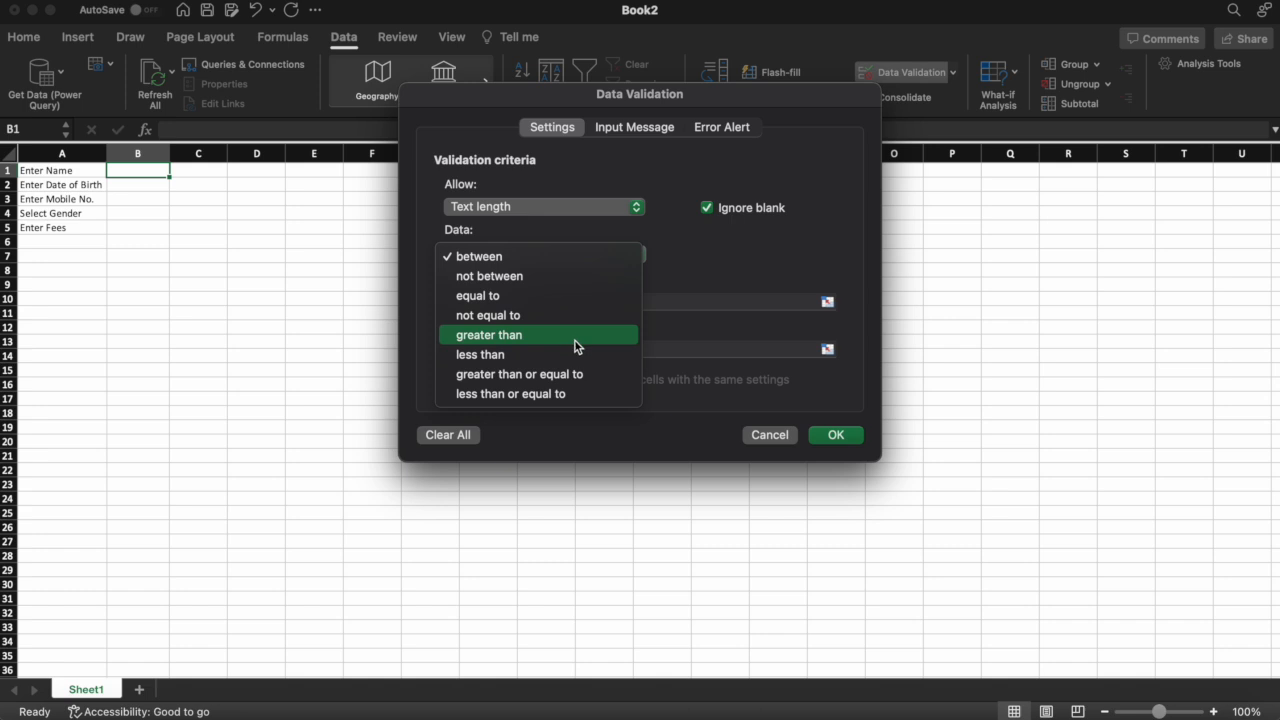
pyautogui.click(572, 395)
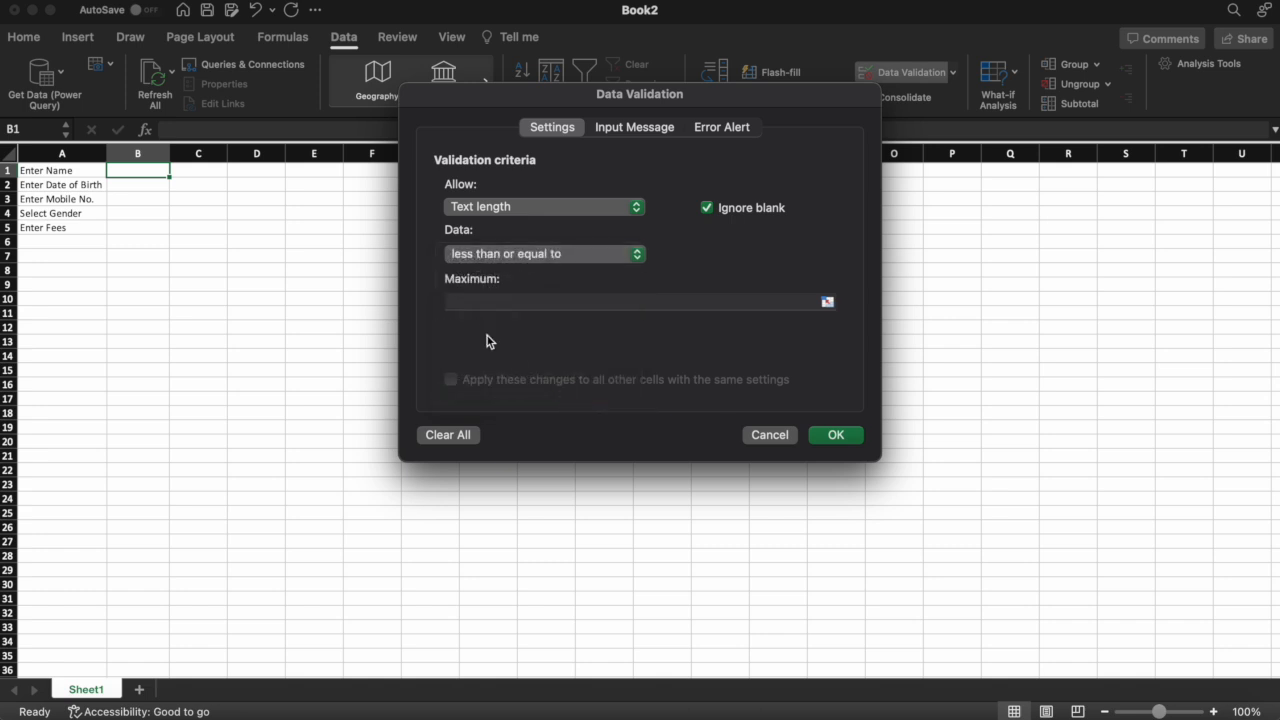
pyautogui.click(483, 301)
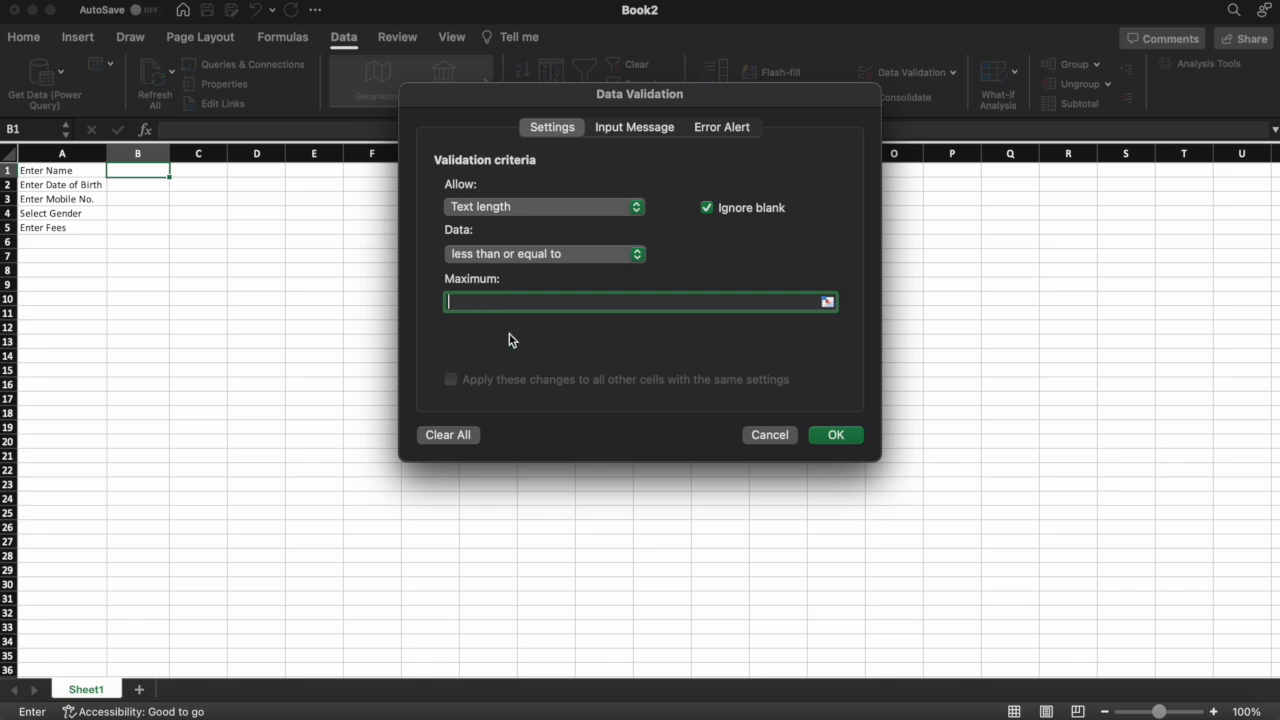
pyautogui.write('20')
# Add B1's input message titled 'Enter Name' reading 'Character not more than 20 digits'
pyautogui.click(637, 134)
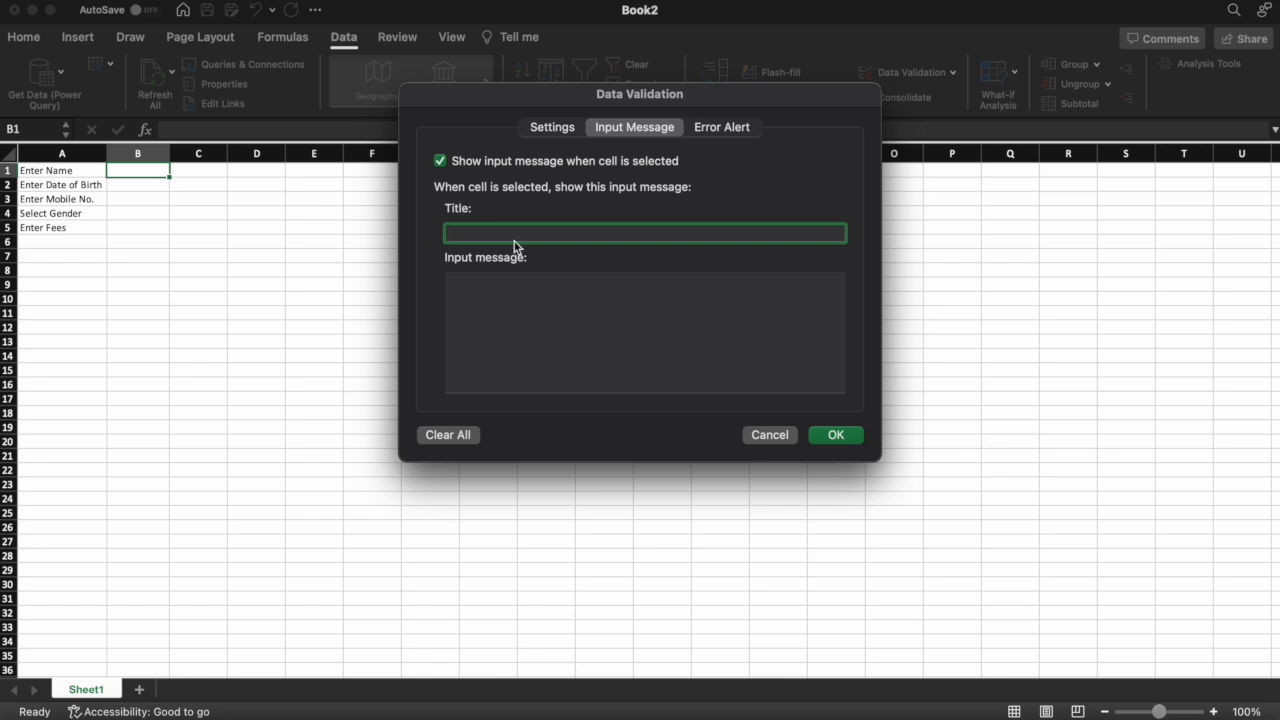
pyautogui.write('Enter Name')
pyautogui.click(469, 297)
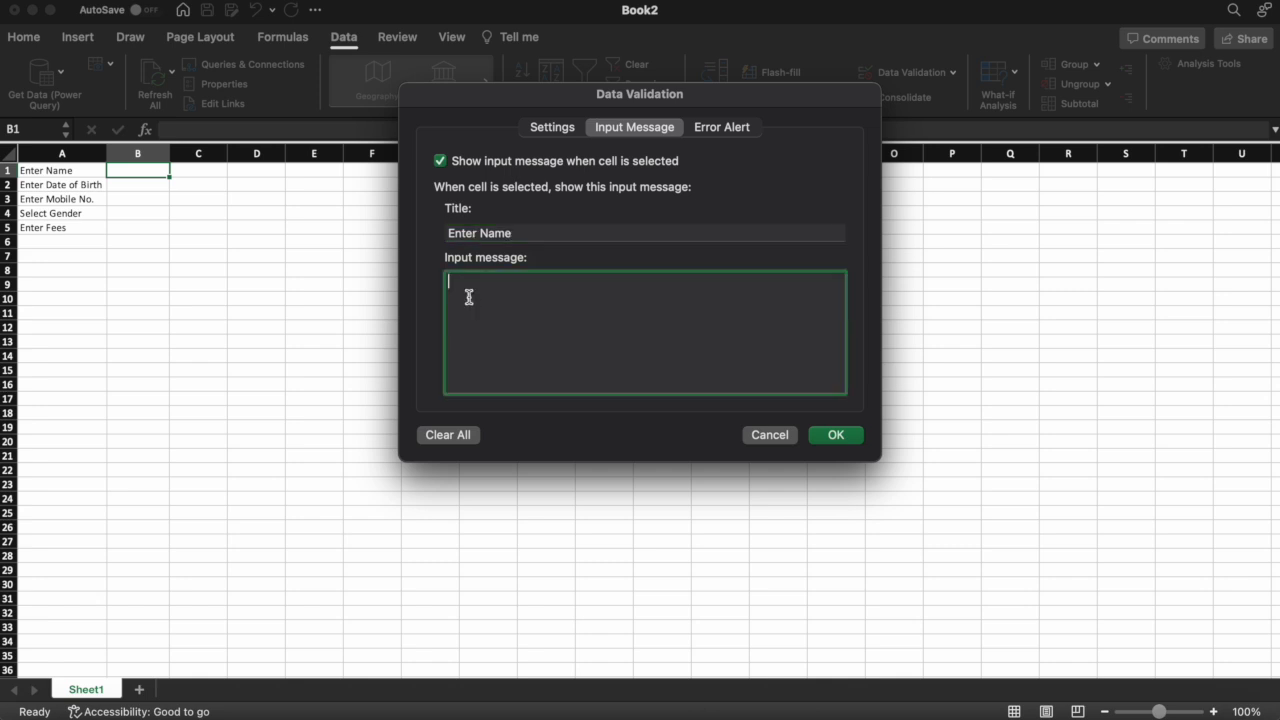
pyautogui.write('Character not more than 20 digits')
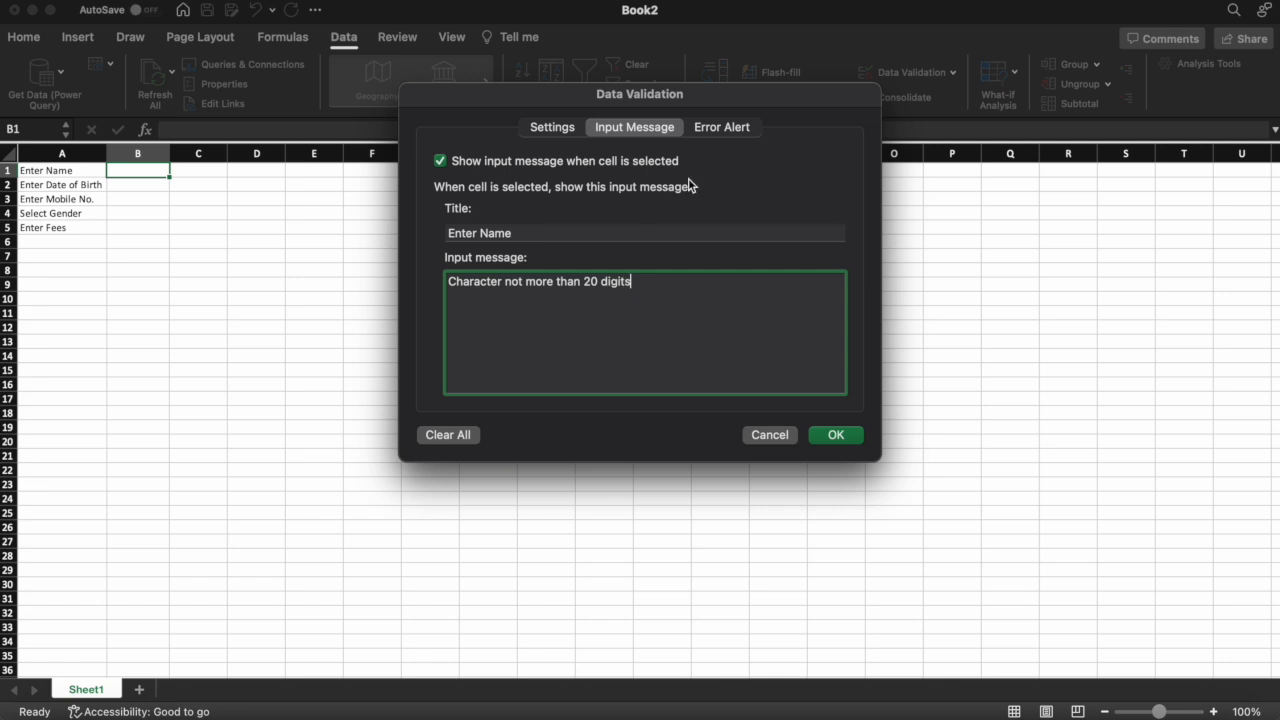
pyautogui.click(735, 129)
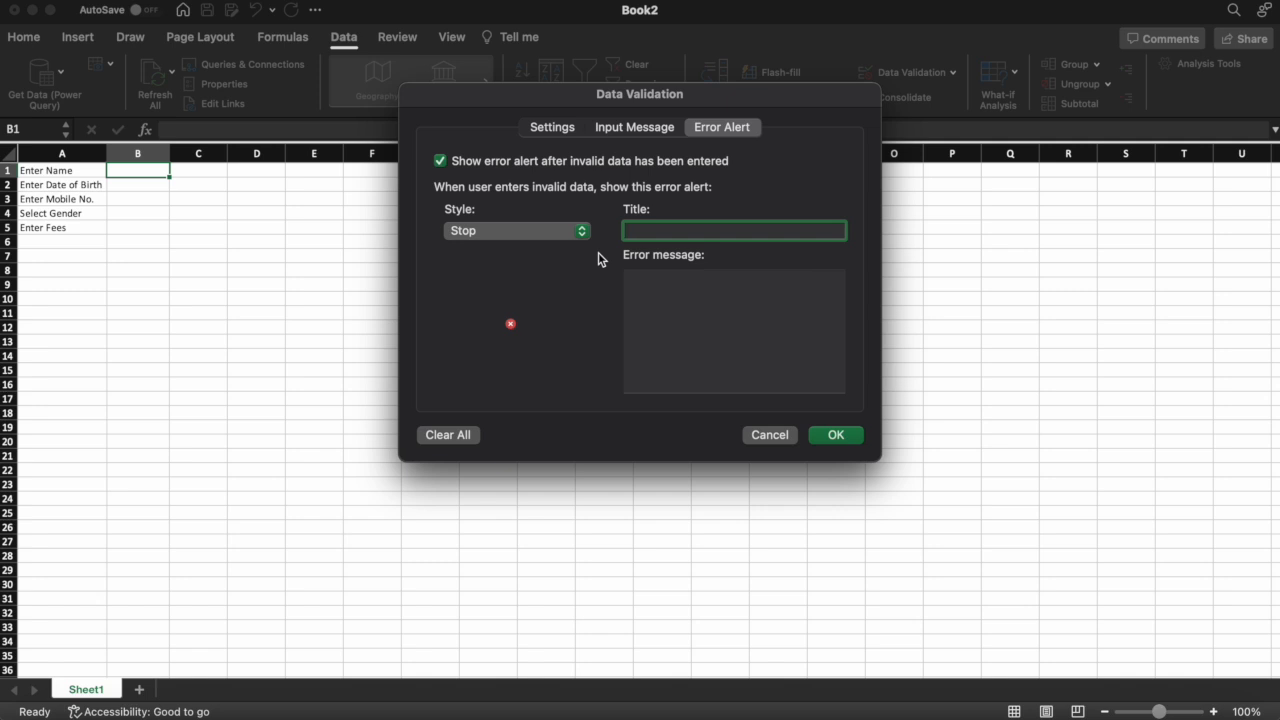
# Set the Stop alert 'Invalid Character Length' with 'Please limit the character length to 20', and apply
pyautogui.write('Invalid Character Length')
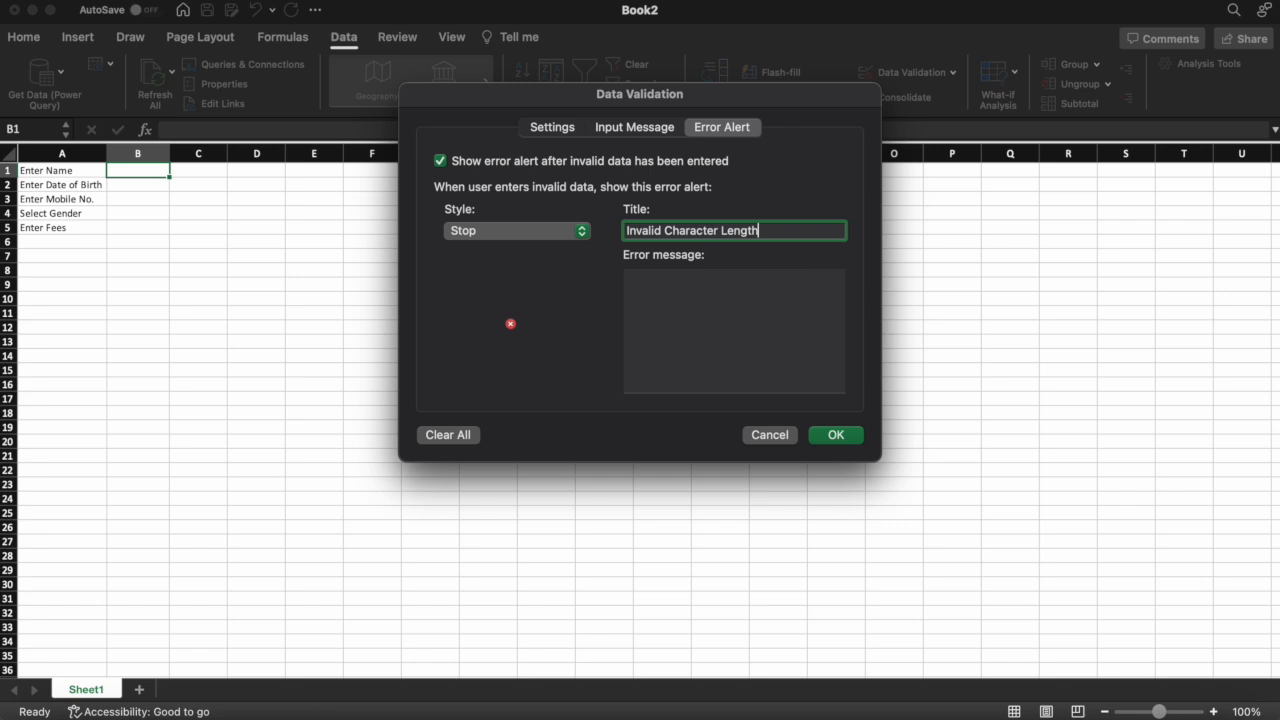
pyautogui.click(667, 285)
pyautogui.write('Please limit the character length to 20')
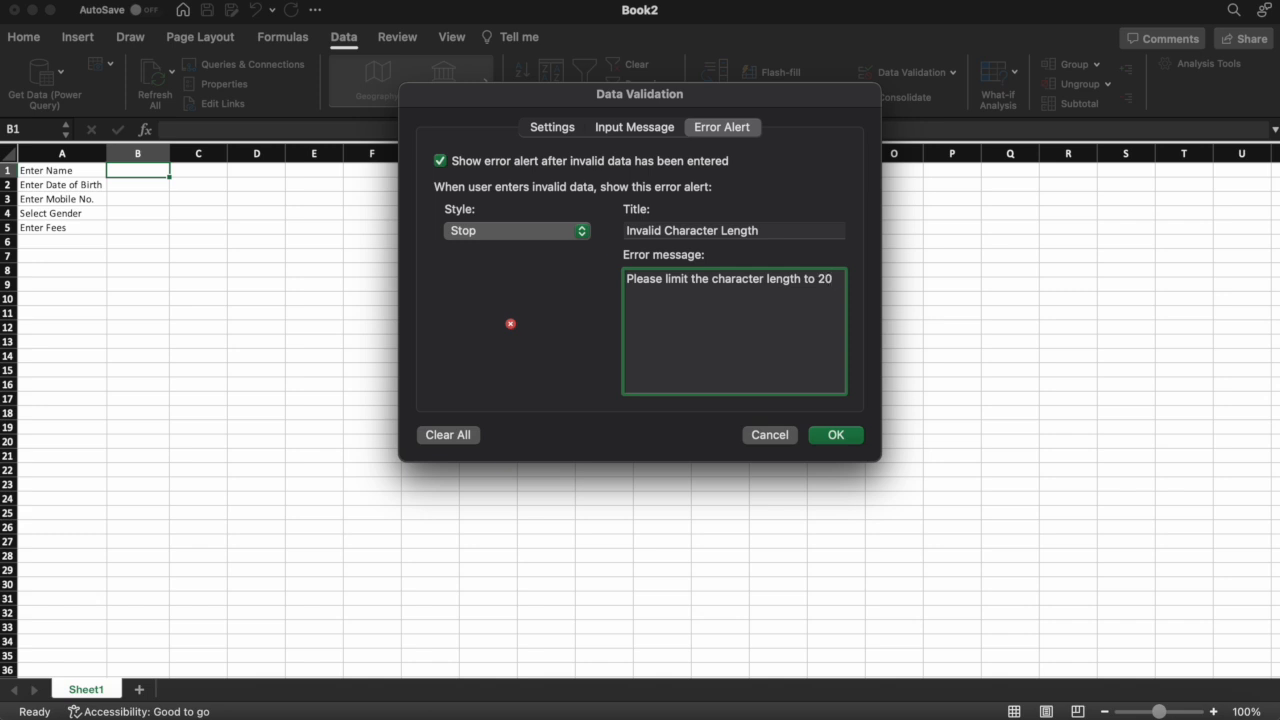
pyautogui.click(832, 435)
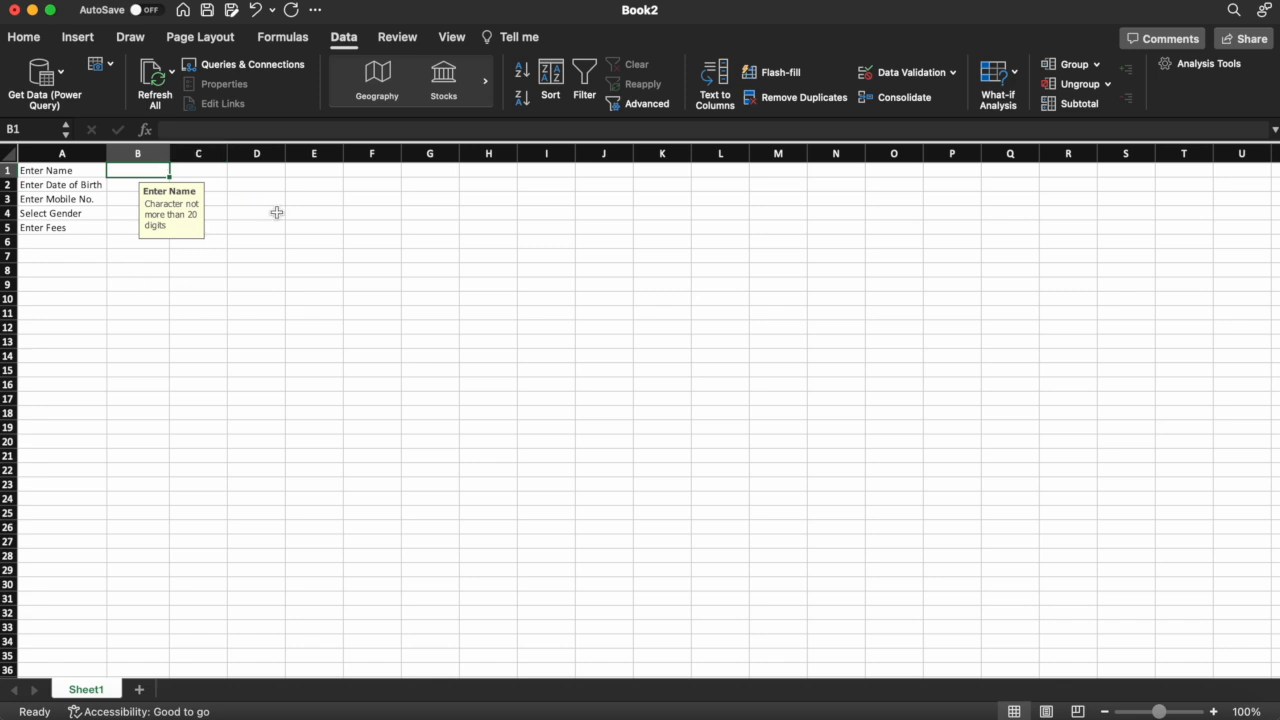
# Test B1 with the over-long name 'ABCD EFGHI JKLMO PQRST UVWX' and retry after rejection
pyautogui.write('A')
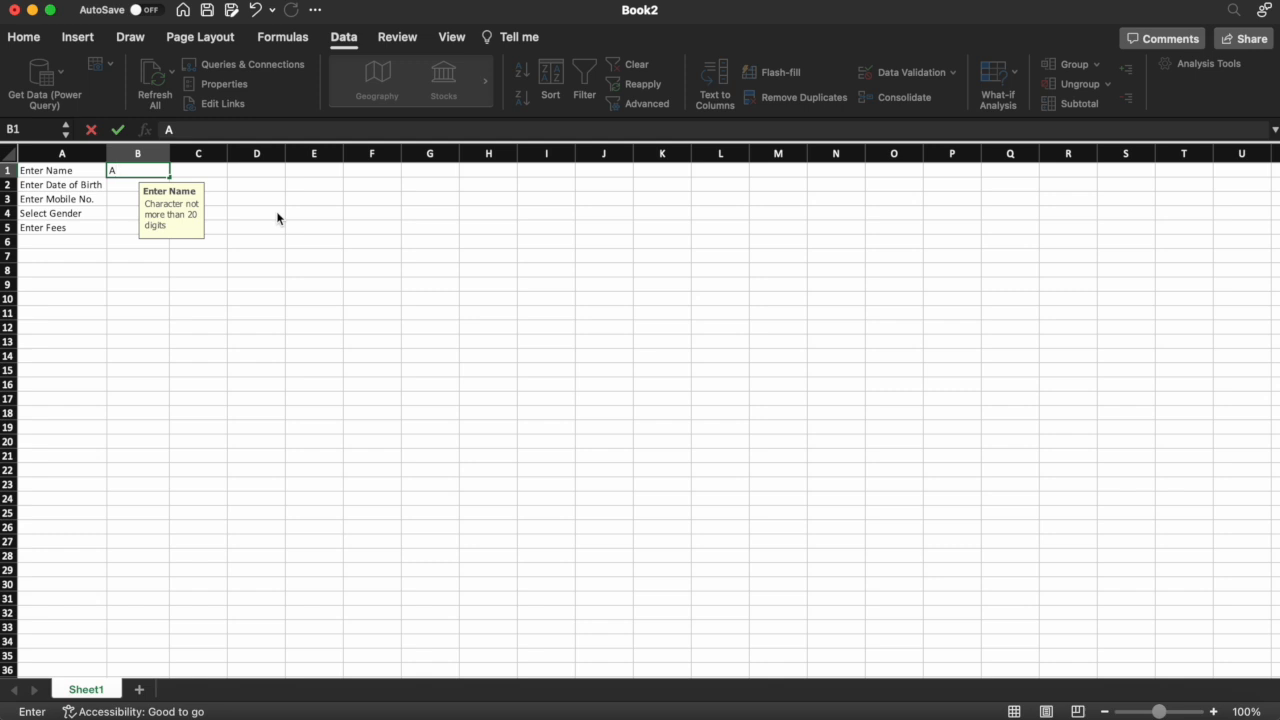
pyautogui.write('BCD EFGHI JK')
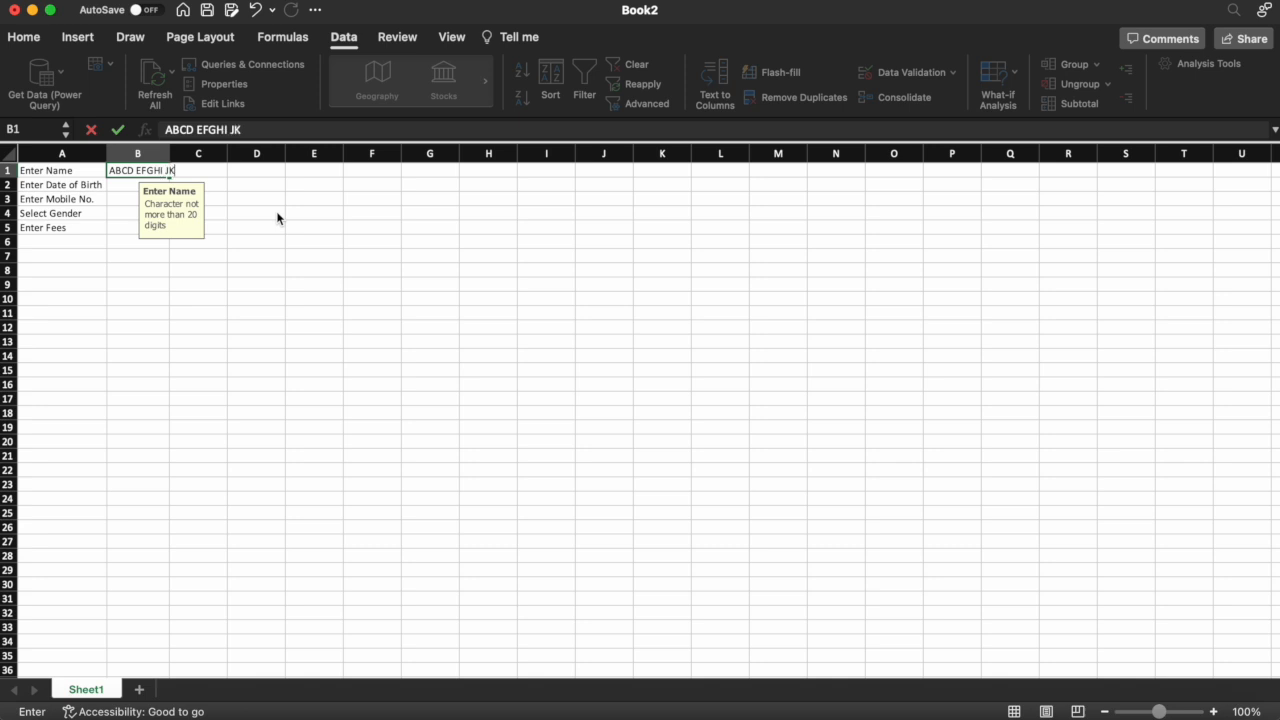
pyautogui.write('LMO PQRST UVWX')
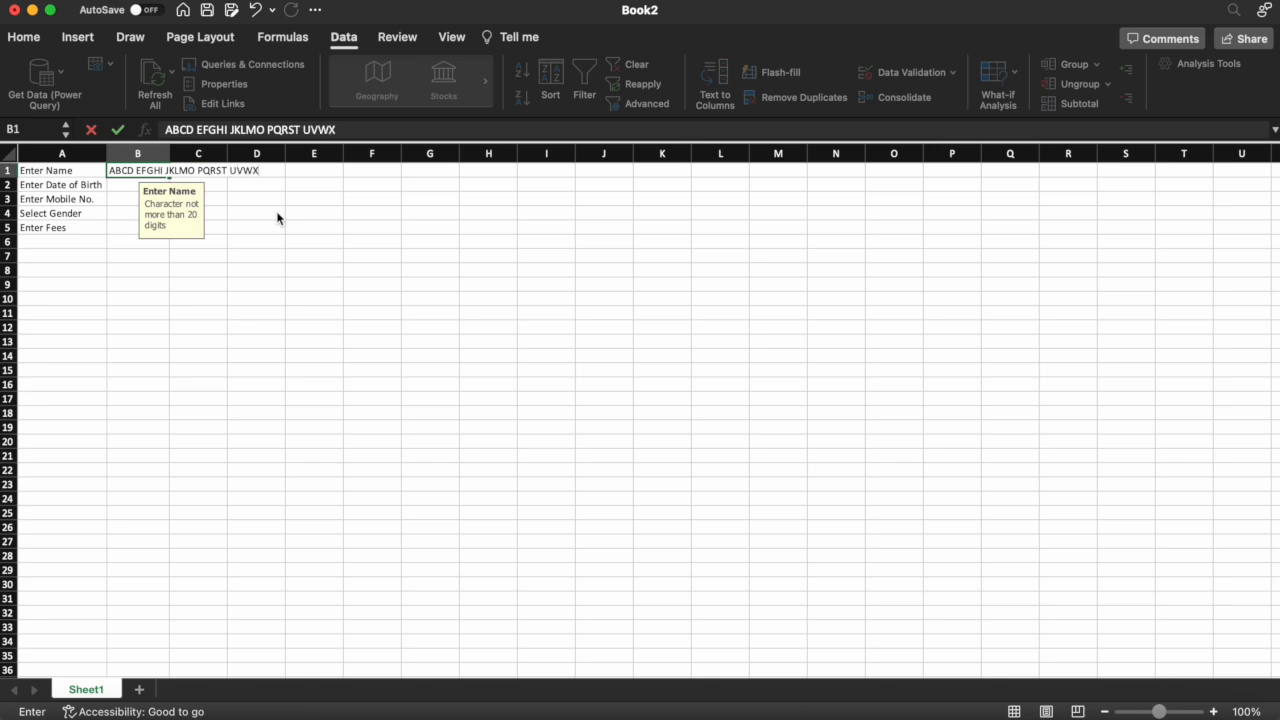
pyautogui.press('Return')
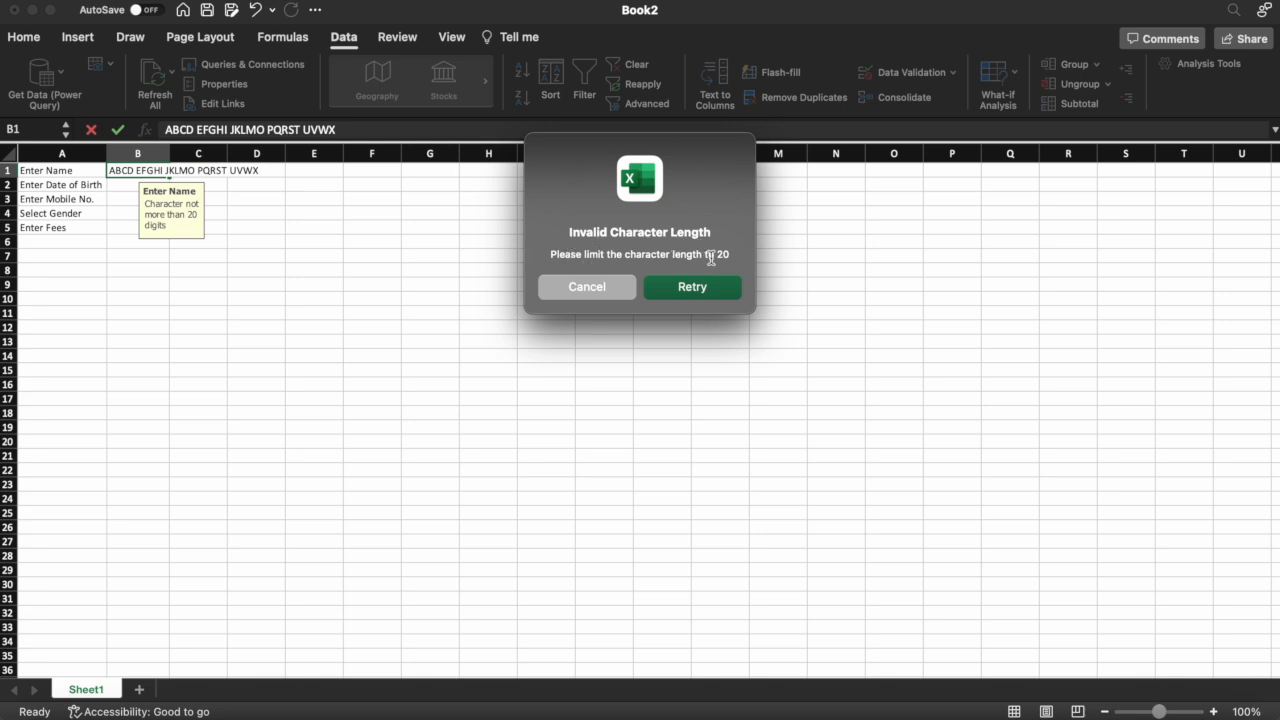
pyautogui.click(693, 288)
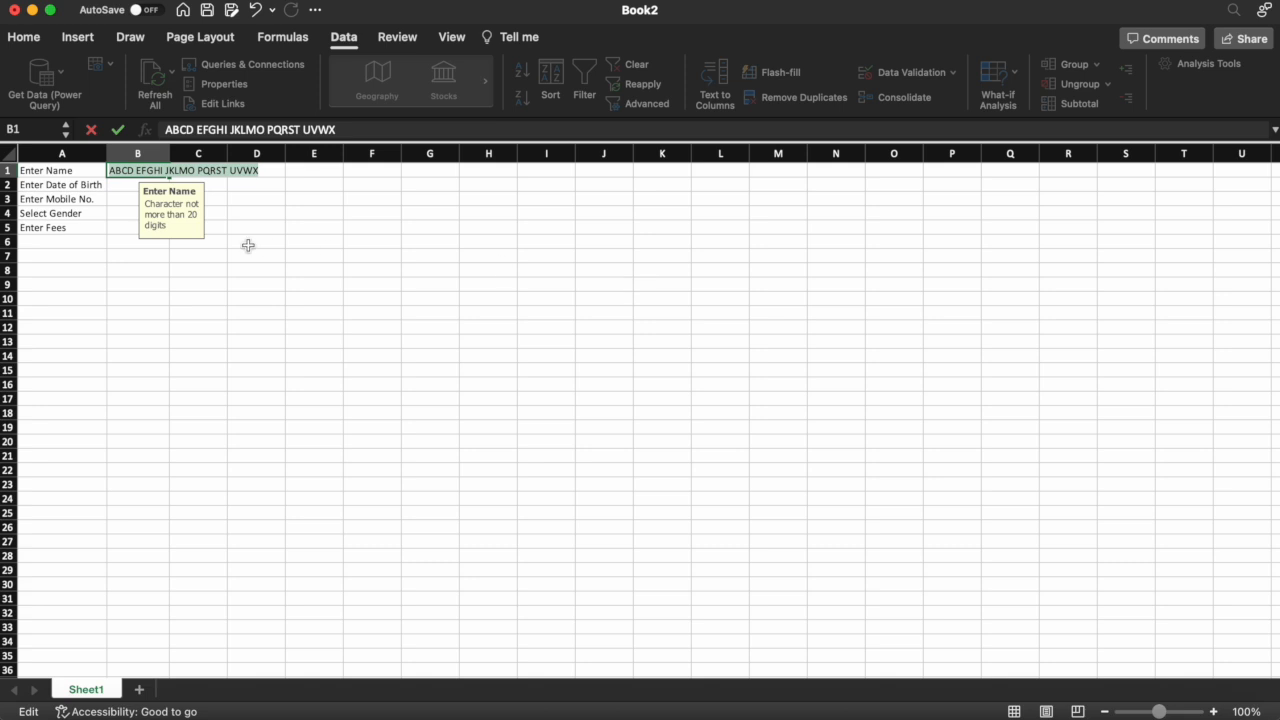
# Replace it with 'ABC DEF GHI' in B1, then move down to B2
pyautogui.press('BackSpace')
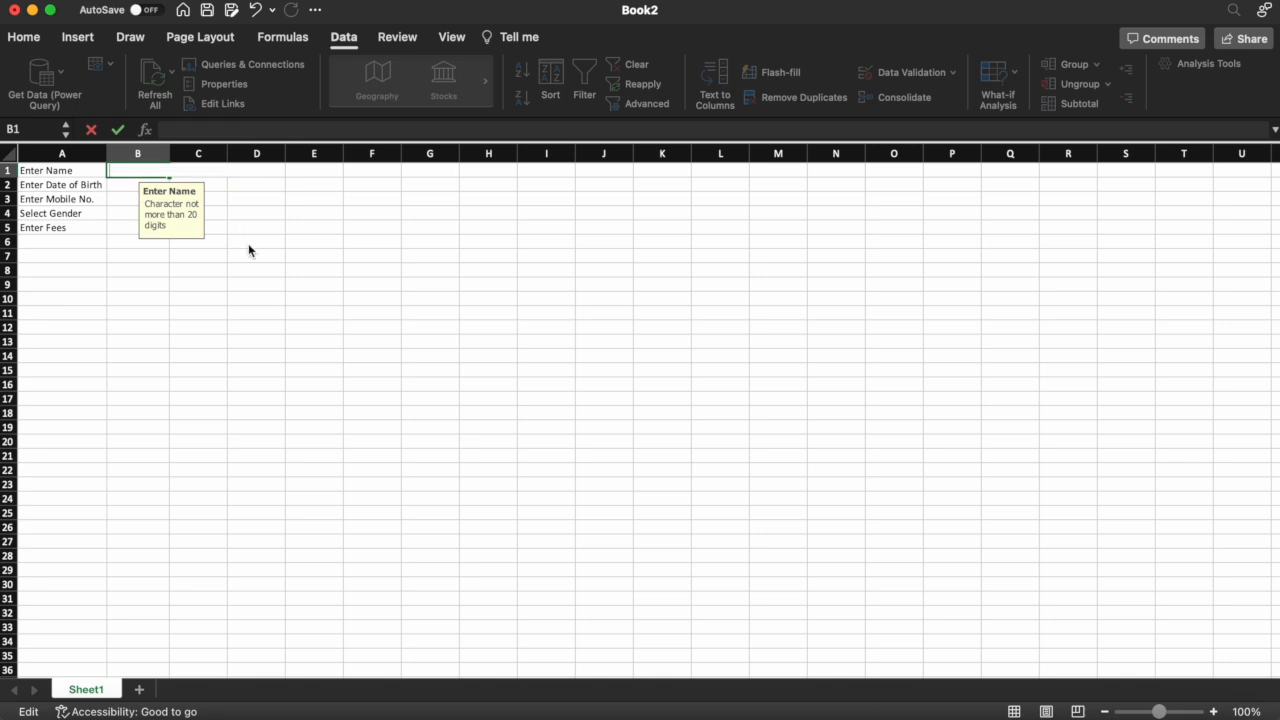
pyautogui.write('ABC DEF GHI')
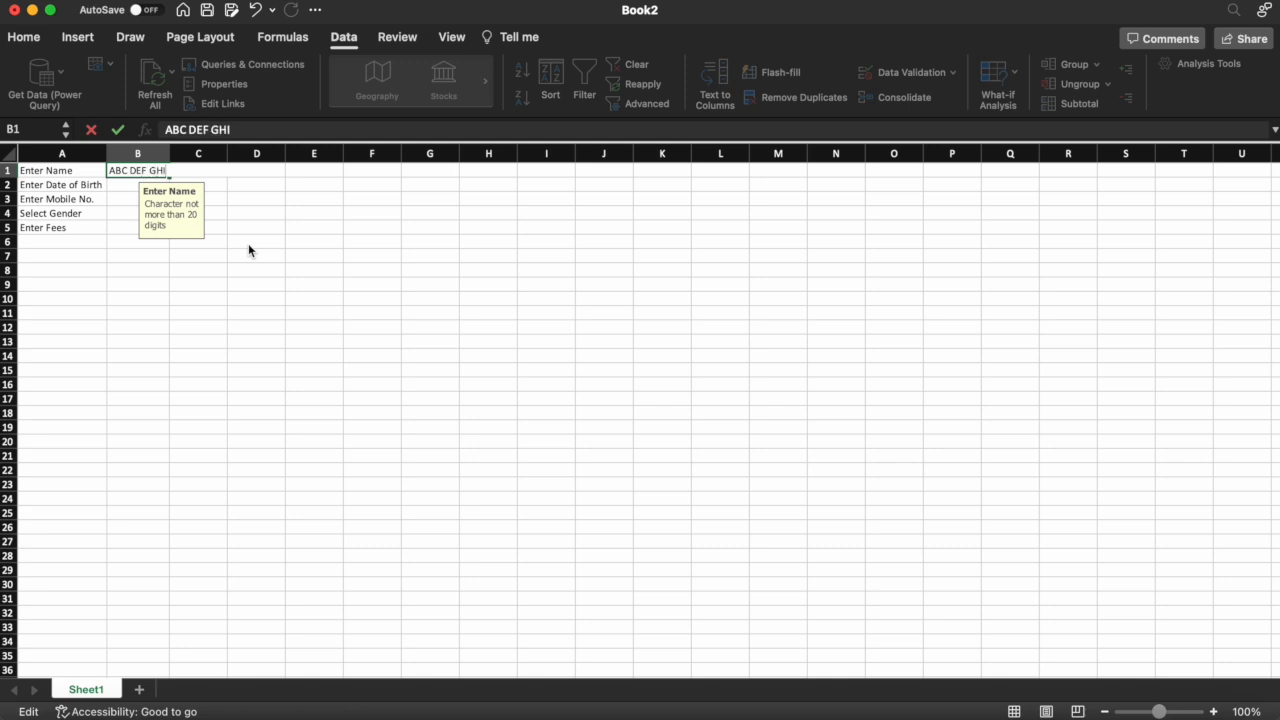
pyautogui.hotkey('ctrl', 'Return')
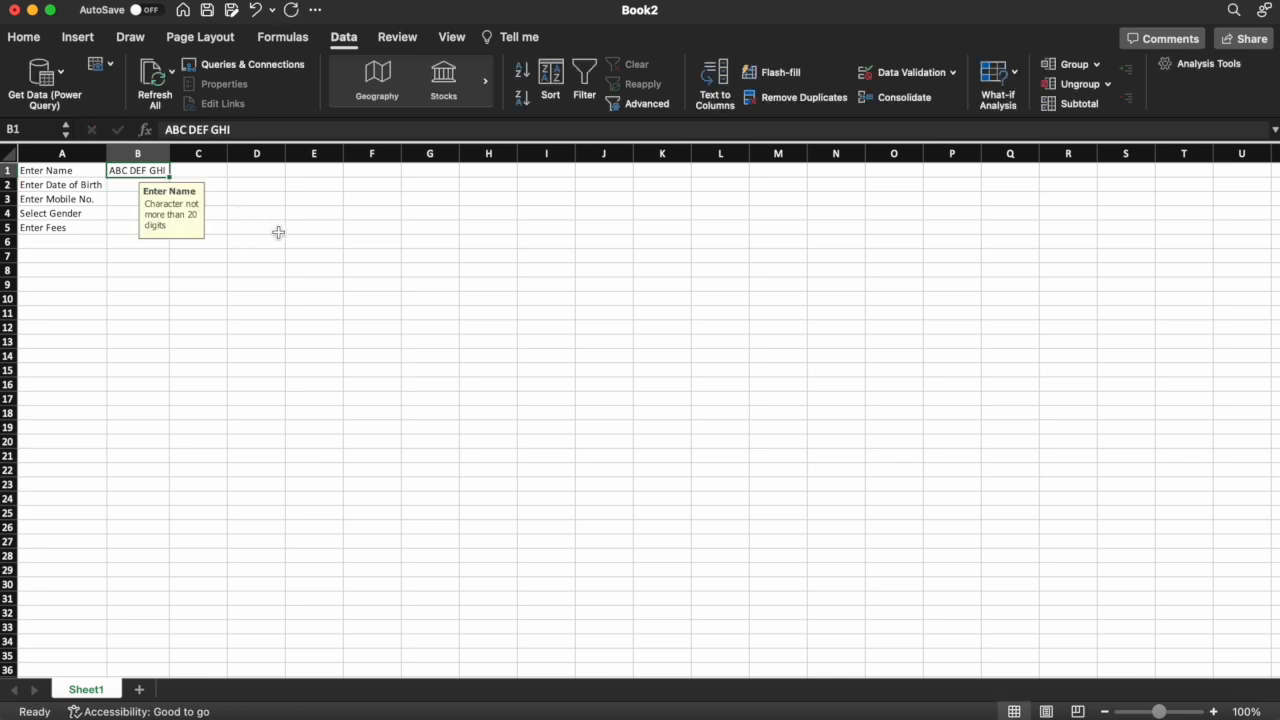
pyautogui.press('Down')
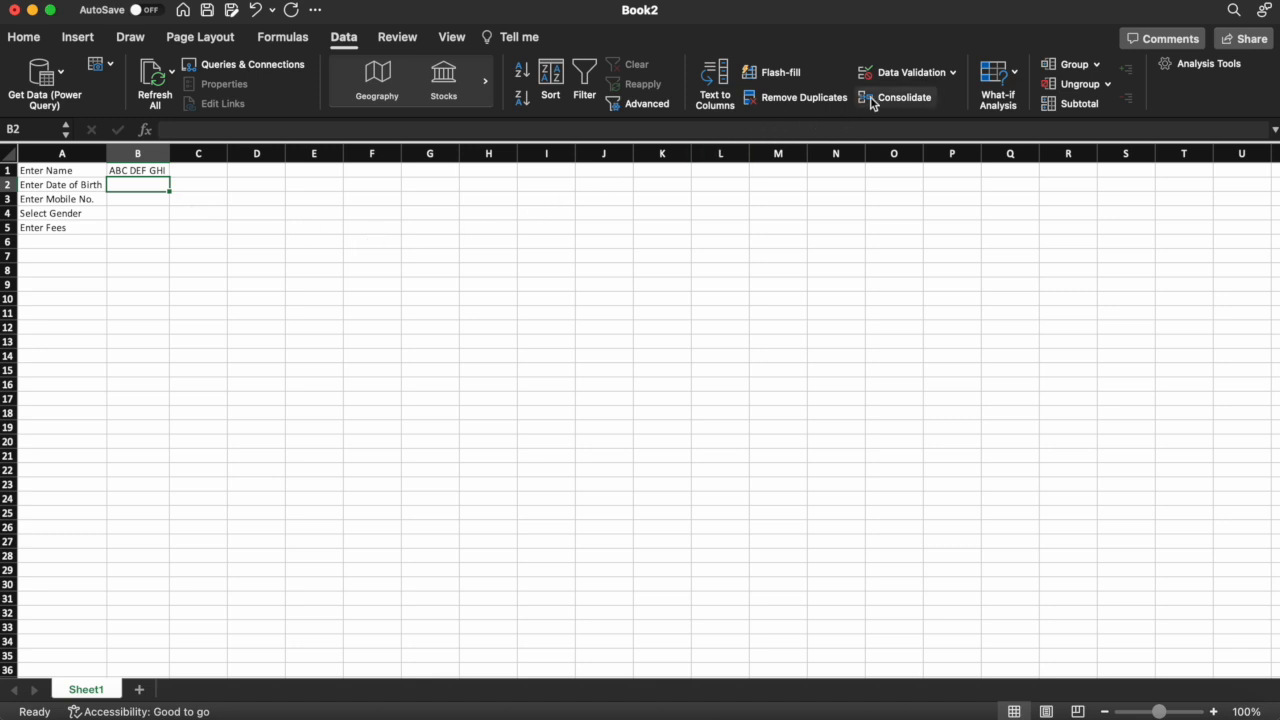
# Allow only dates less than 01-01-2005 in B2
pyautogui.click(907, 78)
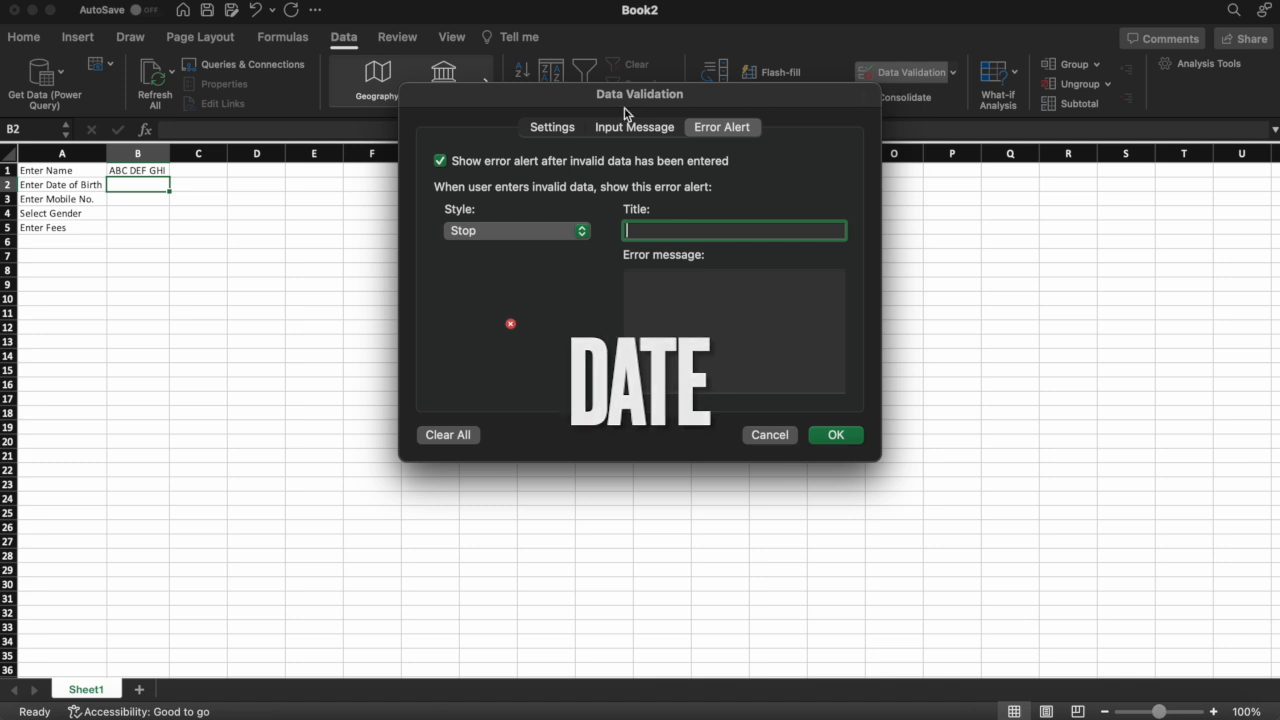
pyautogui.click(552, 128)
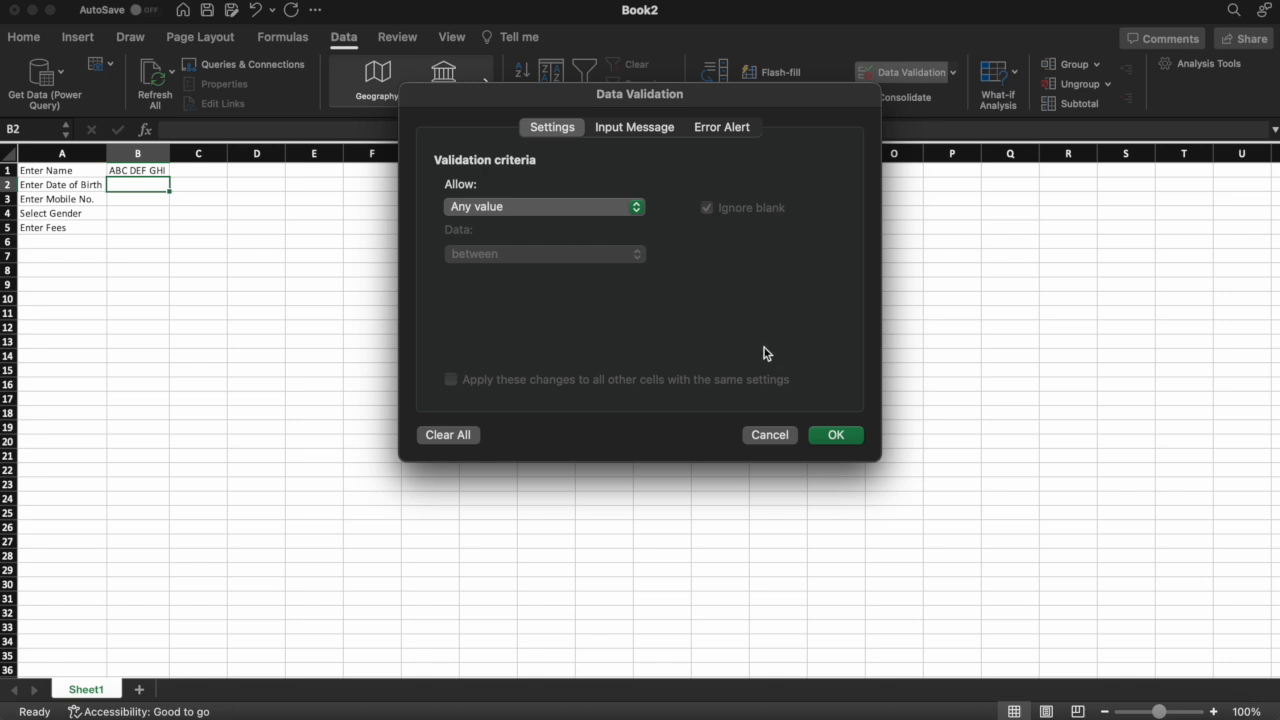
pyautogui.click(510, 207)
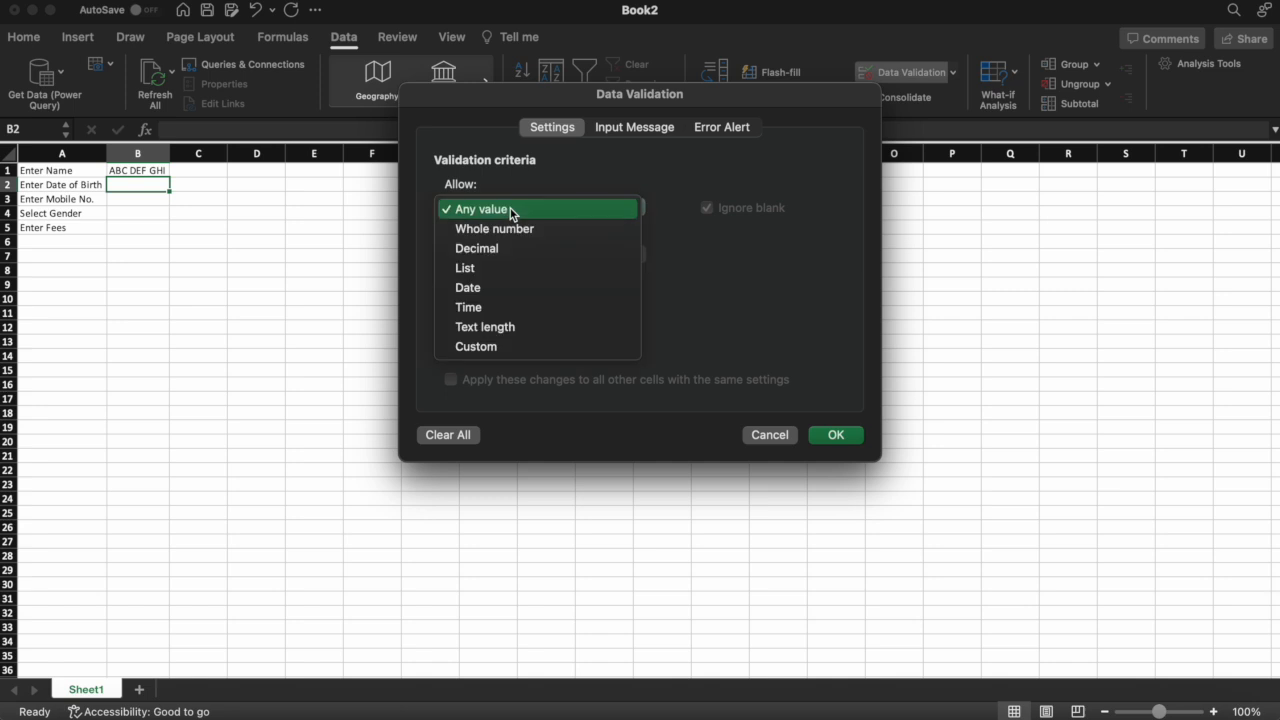
pyautogui.click(481, 288)
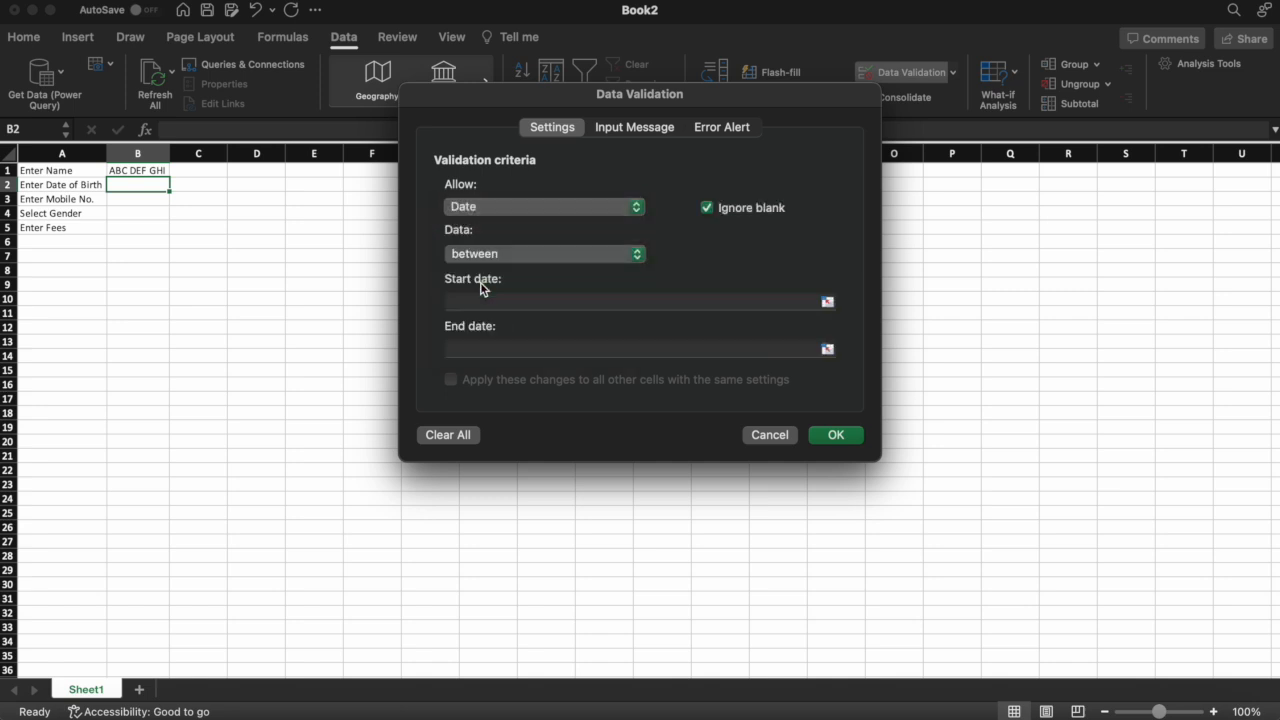
pyautogui.click(548, 262)
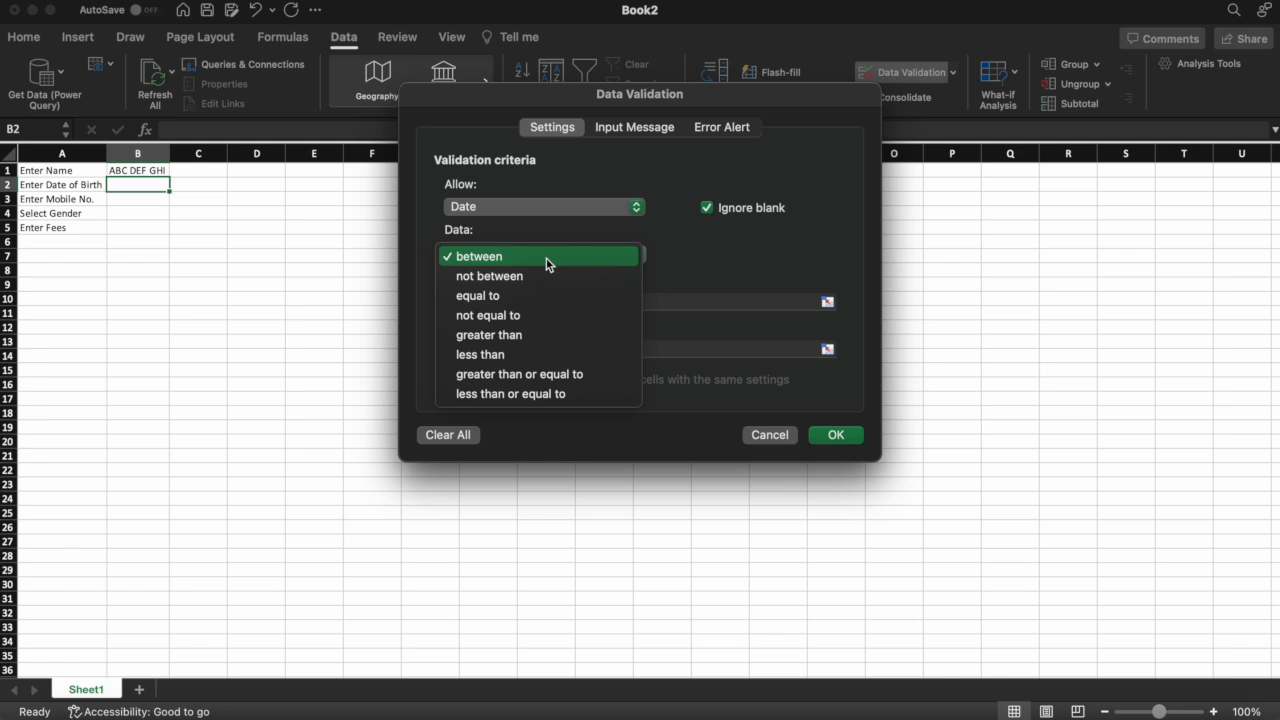
pyautogui.click(527, 341)
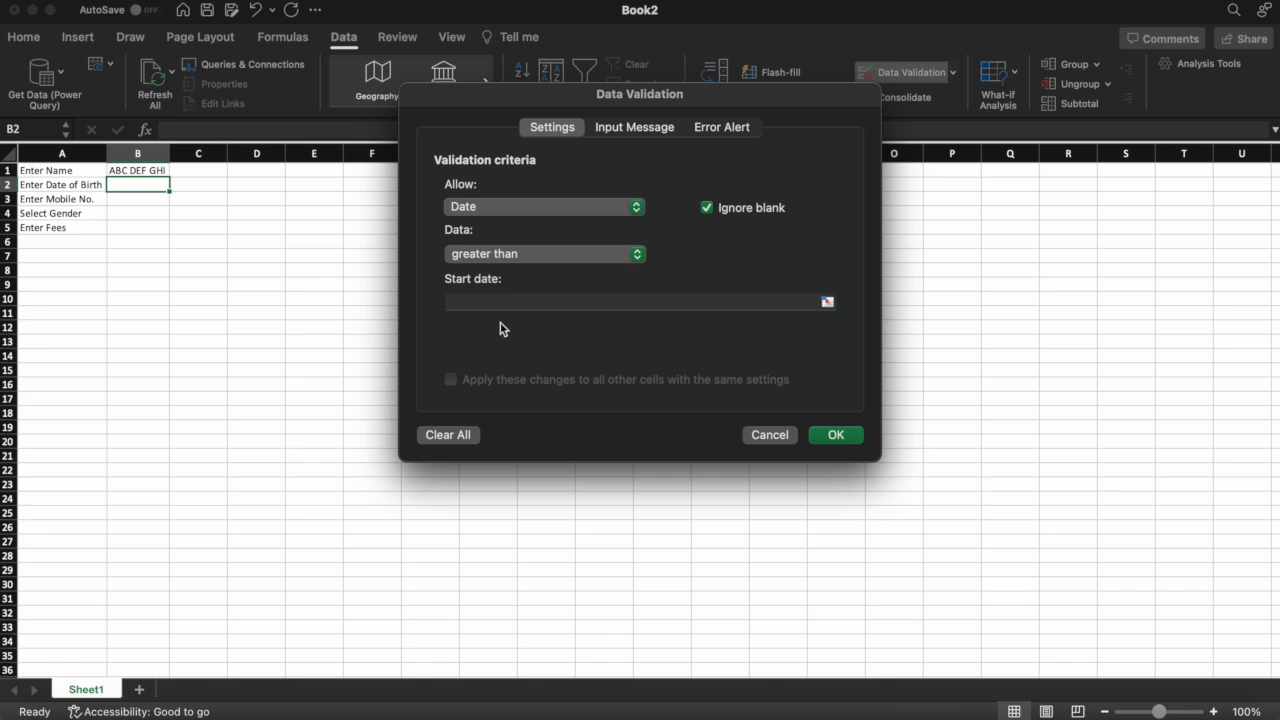
pyautogui.click(521, 255)
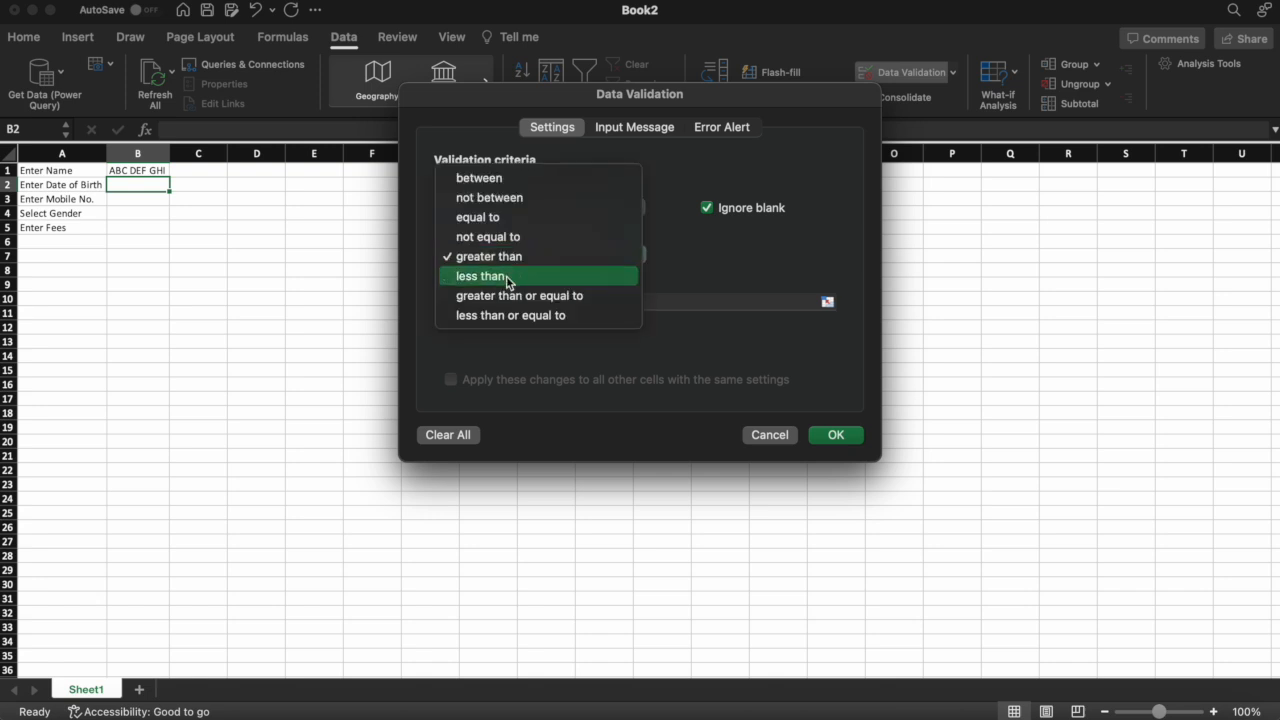
pyautogui.click(507, 276)
pyautogui.click(480, 300)
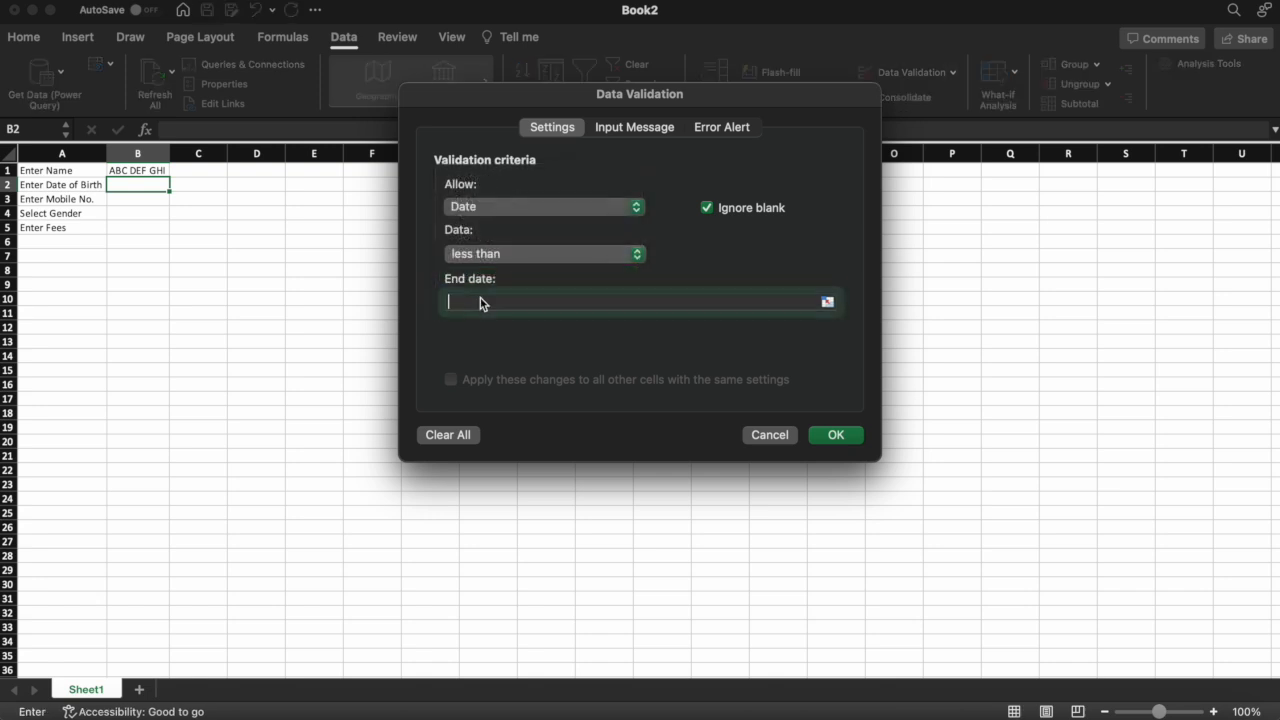
pyautogui.write('01')
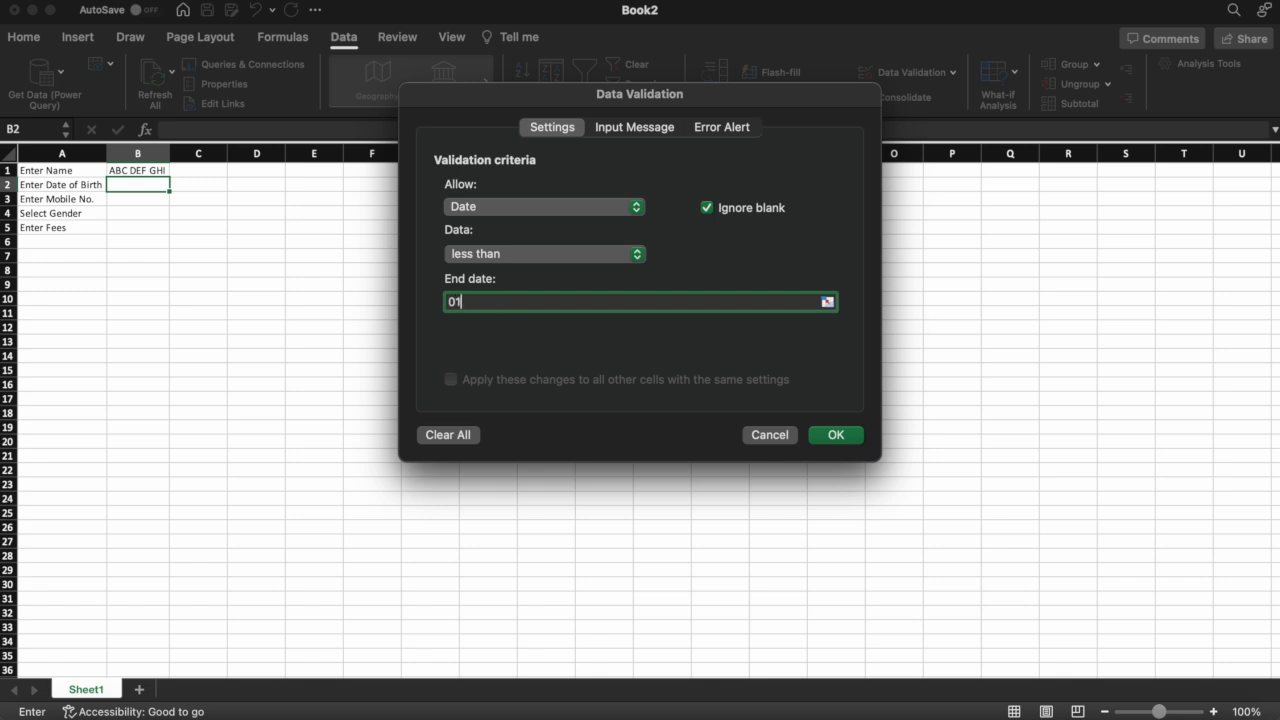
pyautogui.write('-01-2005')
# Add B2's input message titled 'Enter DOB' reading 'Age should be atleast 18'
pyautogui.click(634, 129)
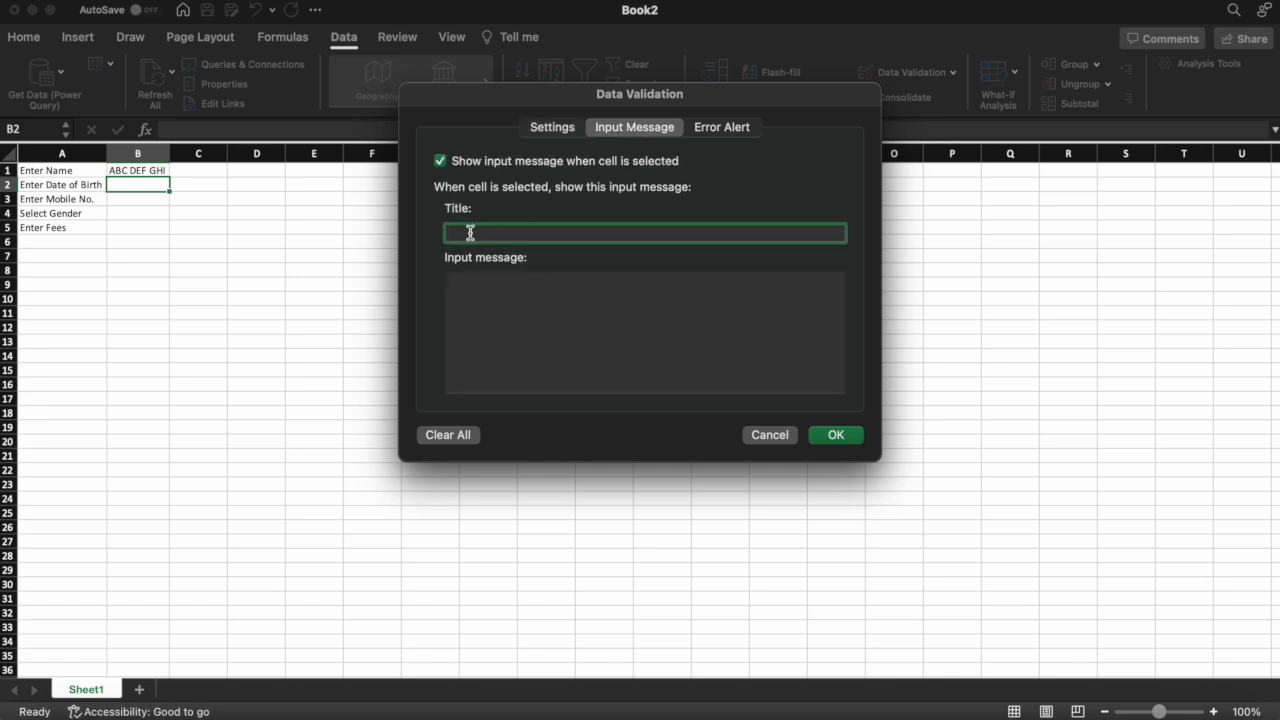
pyautogui.write('ENTER')
pyautogui.press('BackSpace')
pyautogui.press('BackSpace')
pyautogui.press('BackSpace')
pyautogui.press('BackSpace')
pyautogui.write('nter DOB')
pyautogui.click(476, 300)
pyautogui.write('Age shoul')
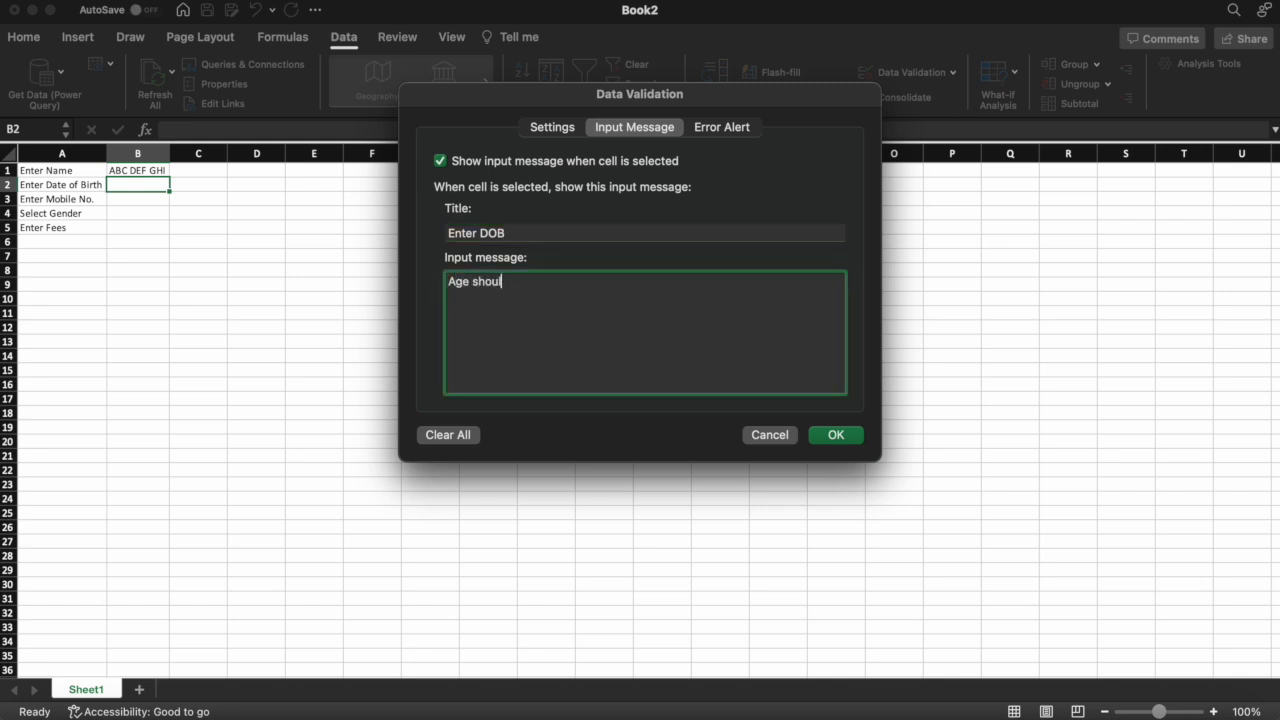
pyautogui.write('d be atleast 18')
# Add the 'Invalid Date' alert saying 'You need to be atleast 18yrs' and apply the rule
pyautogui.click(714, 134)
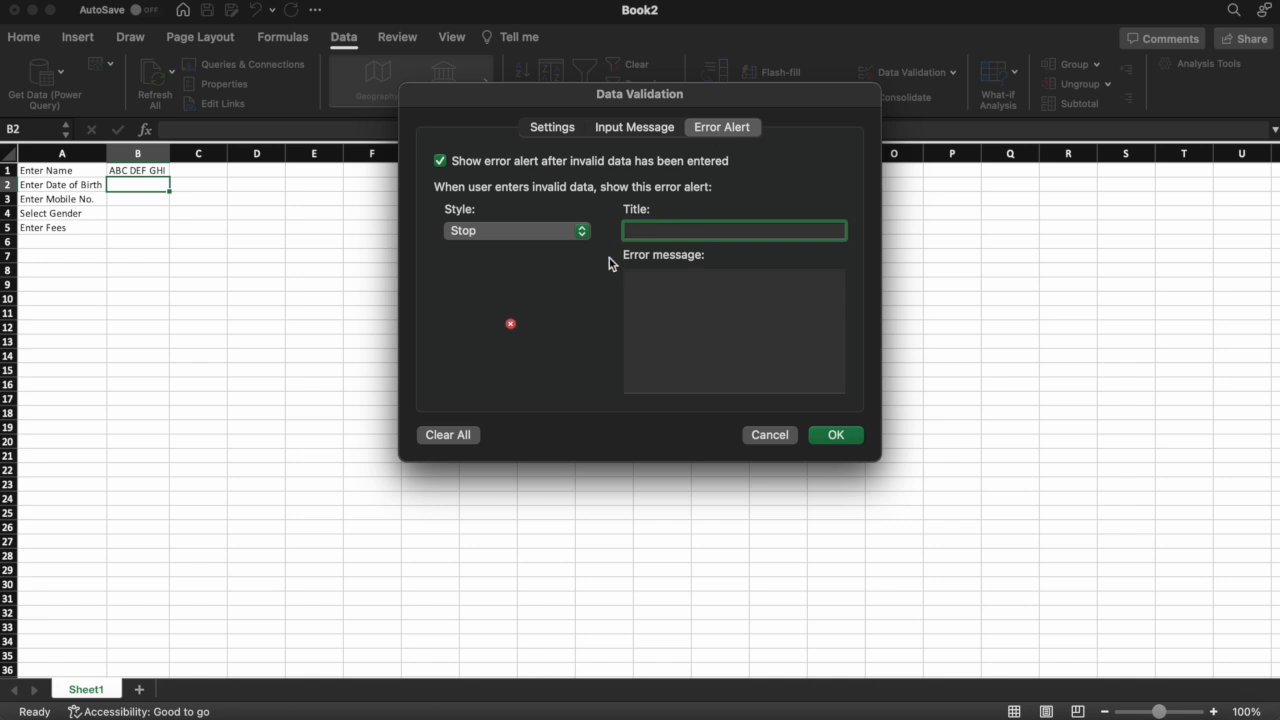
pyautogui.write('Invalid Date')
pyautogui.click(663, 297)
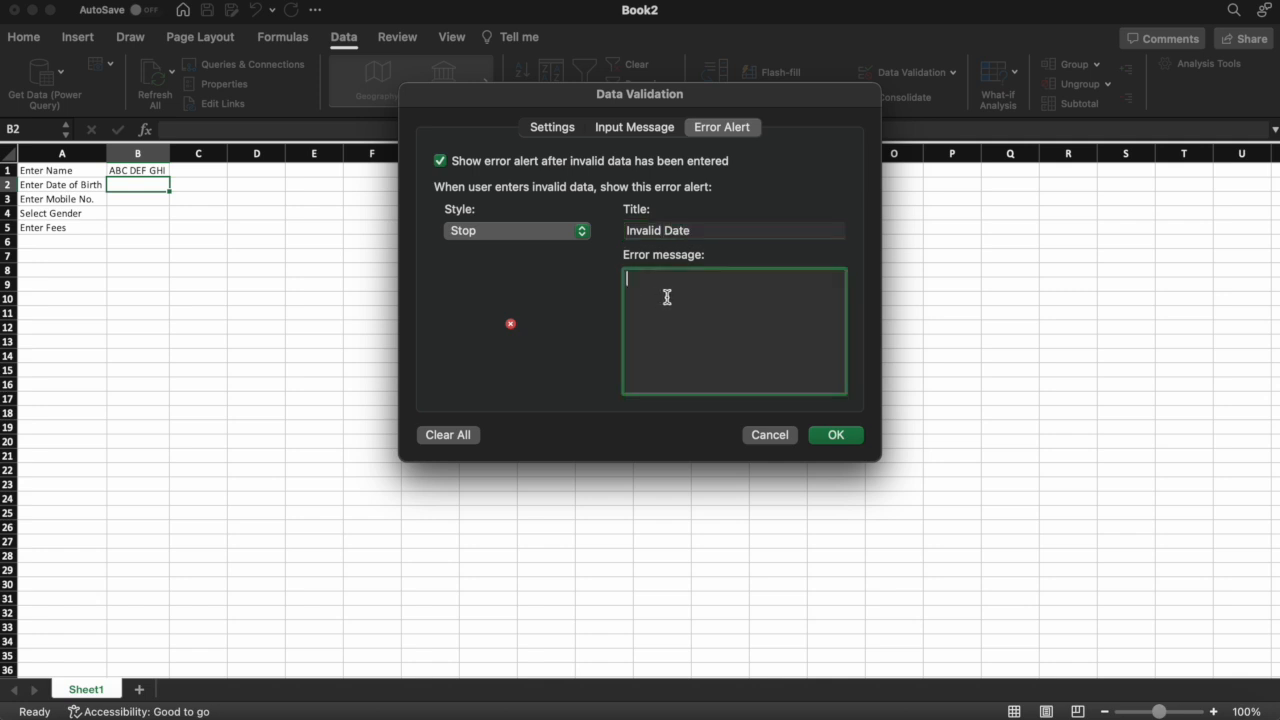
pyautogui.write('You need to be atleast 18yrs')
pyautogui.click(836, 435)
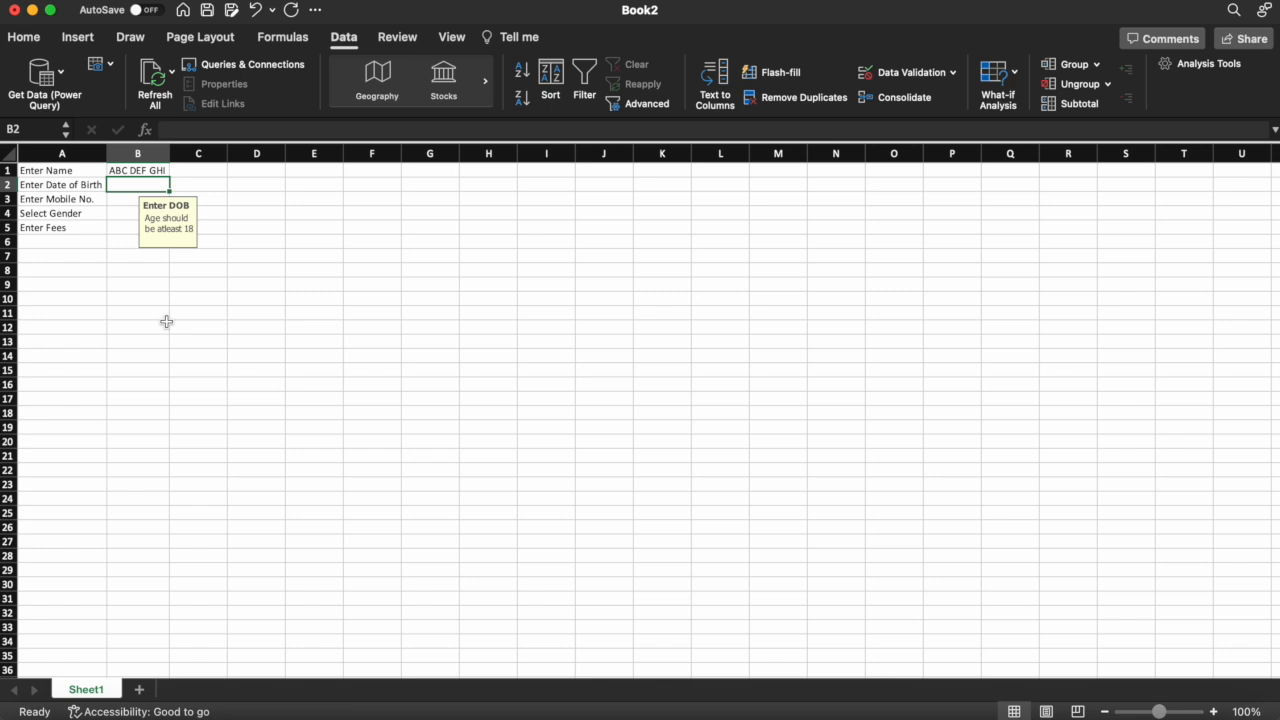
# Enter 10-01-2006 in B2, retry after rejection, then enter 28-02-1990 instead
pyautogui.write('10')
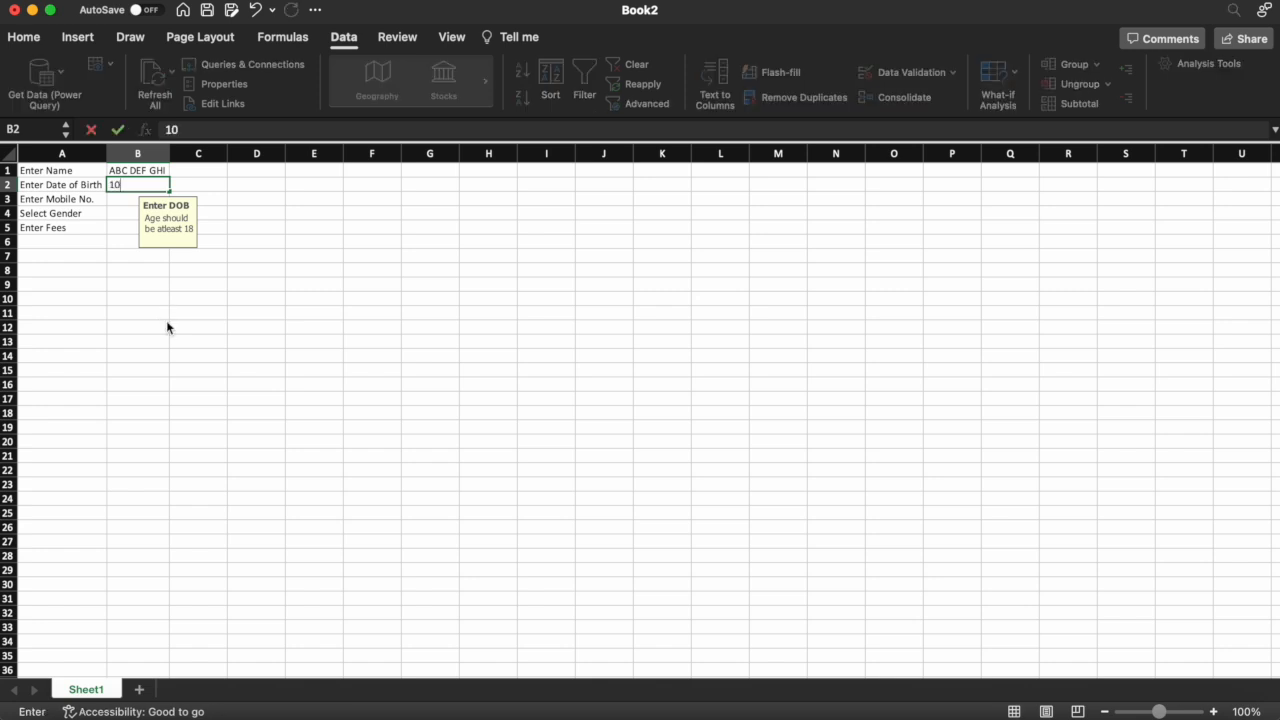
pyautogui.write('-01-2006')
pyautogui.press('Return')
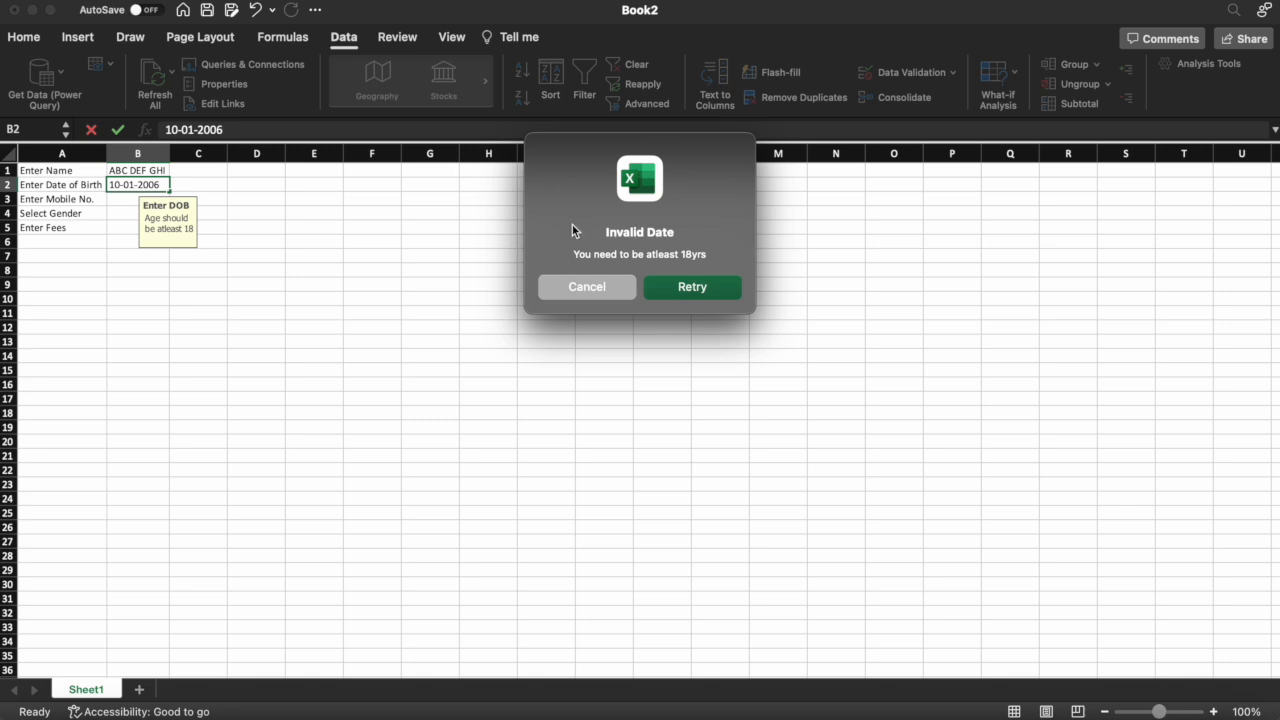
pyautogui.click(703, 288)
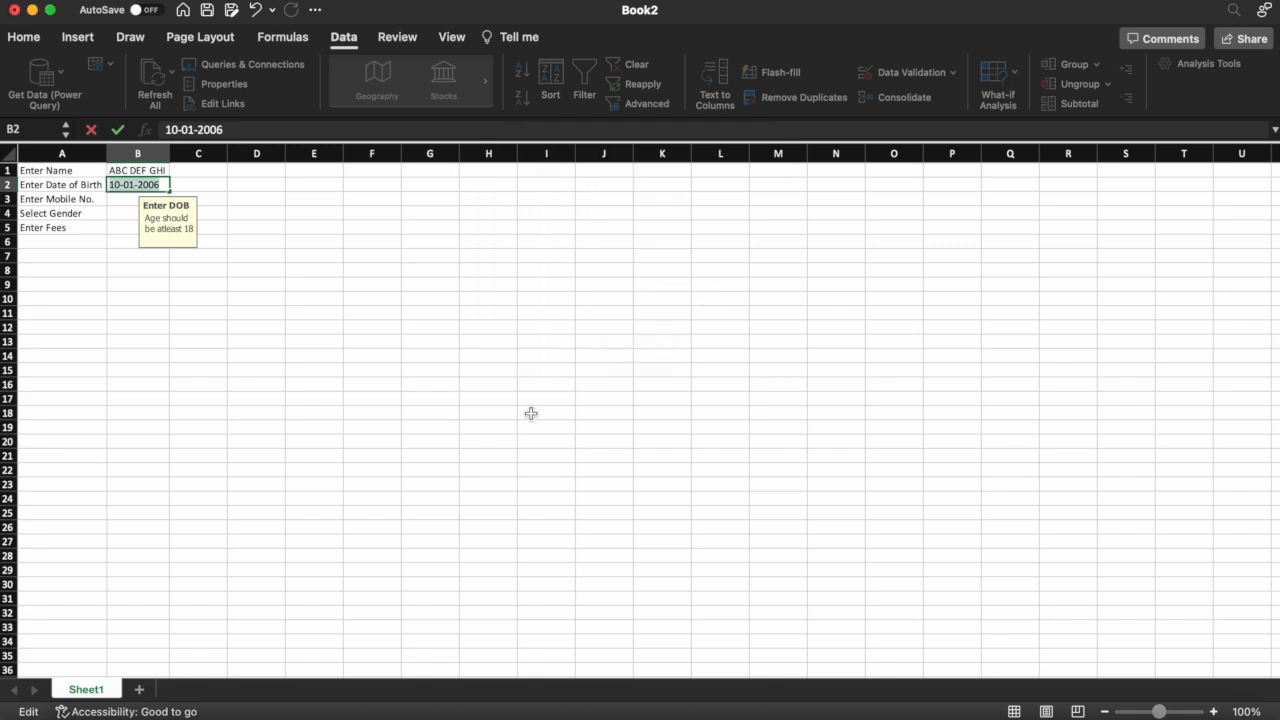
pyautogui.write('28-')
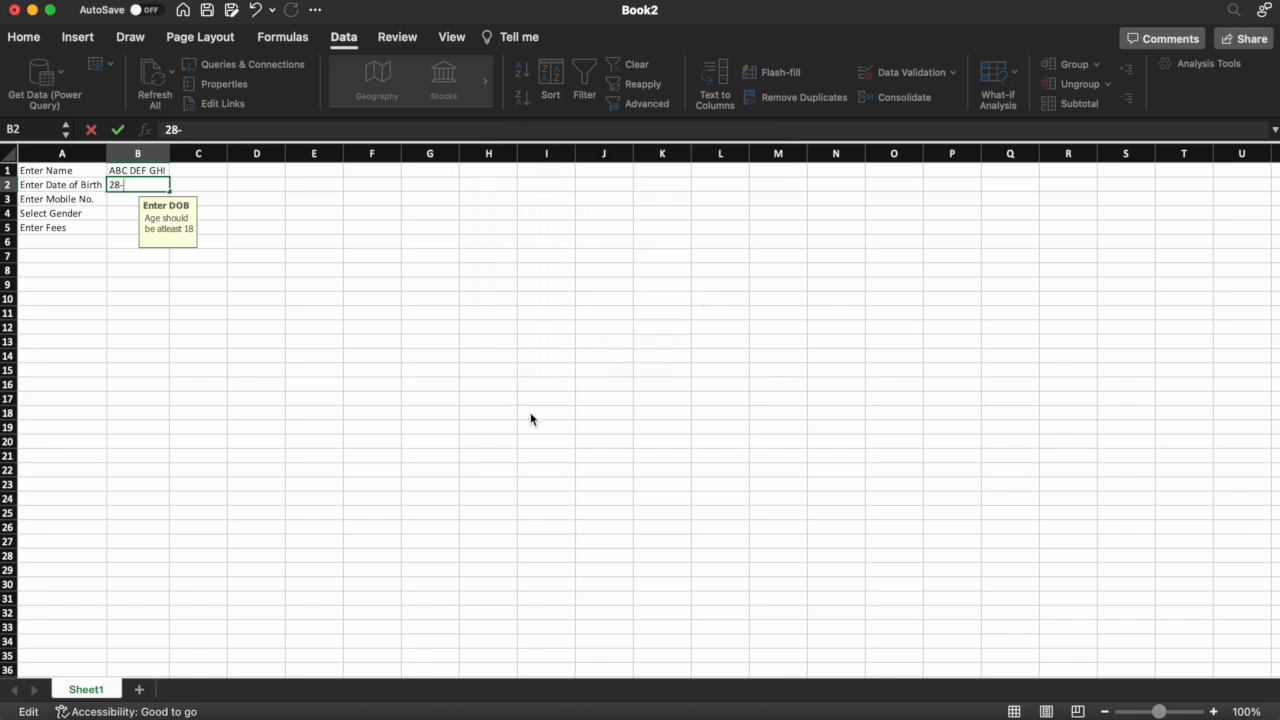
pyautogui.write('02-1990')
pyautogui.press('Return')
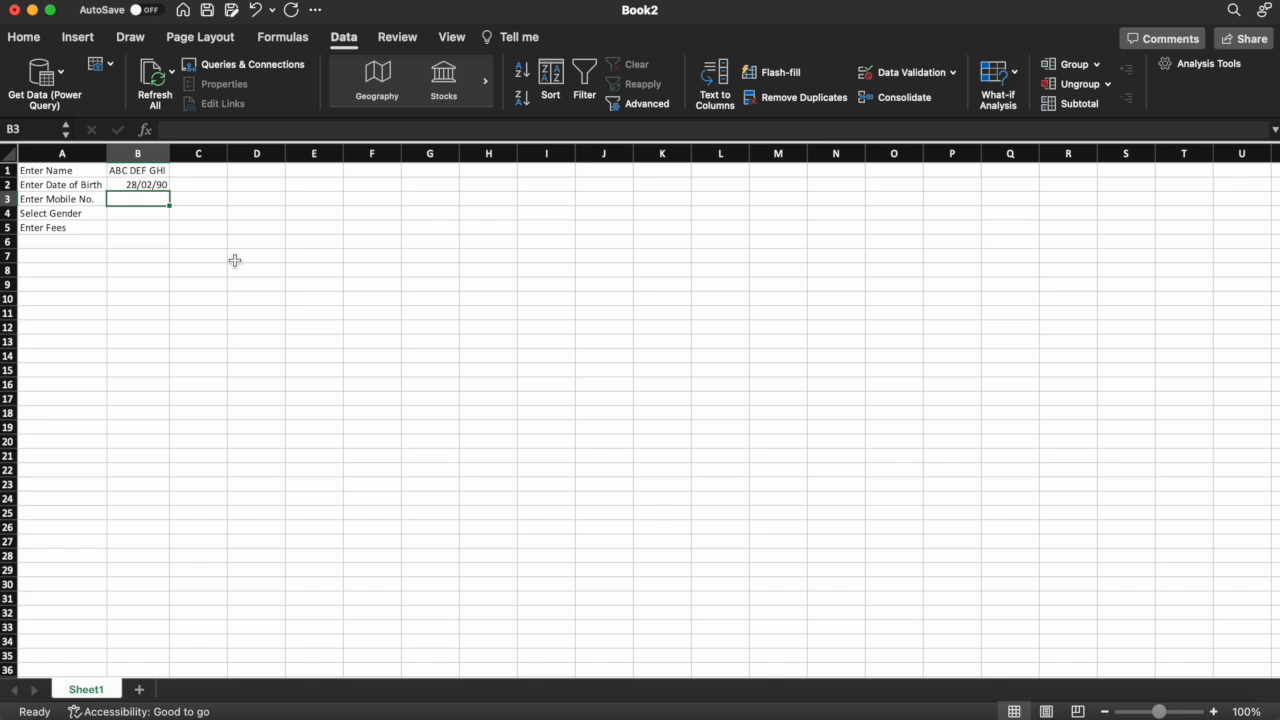
pyautogui.click(163, 188)
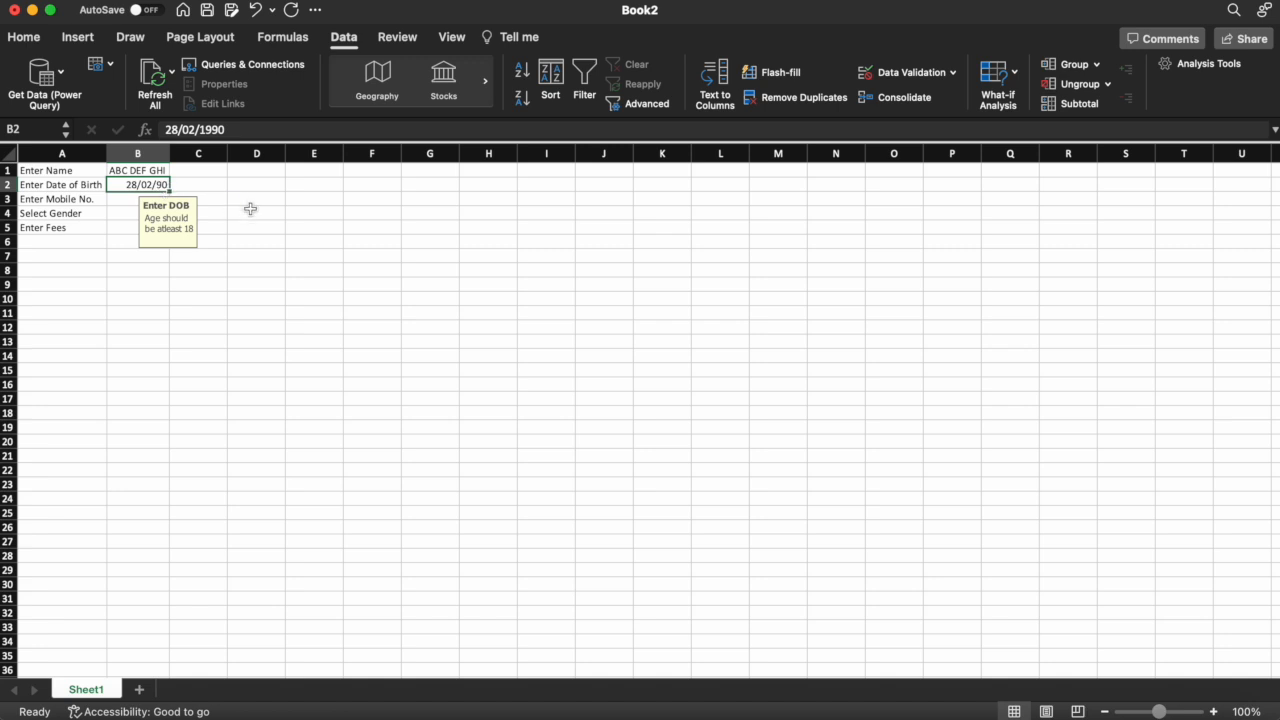
pyautogui.click(894, 73)
pyautogui.click(556, 130)
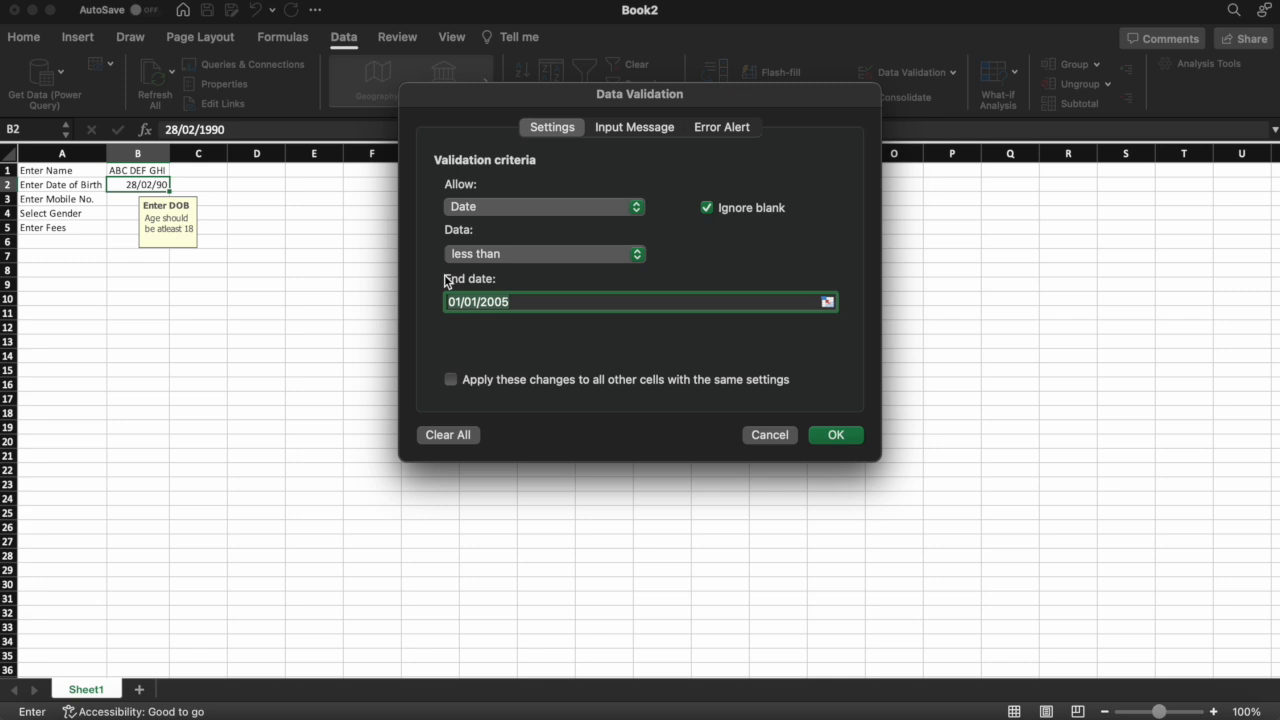
pyautogui.click(515, 257)
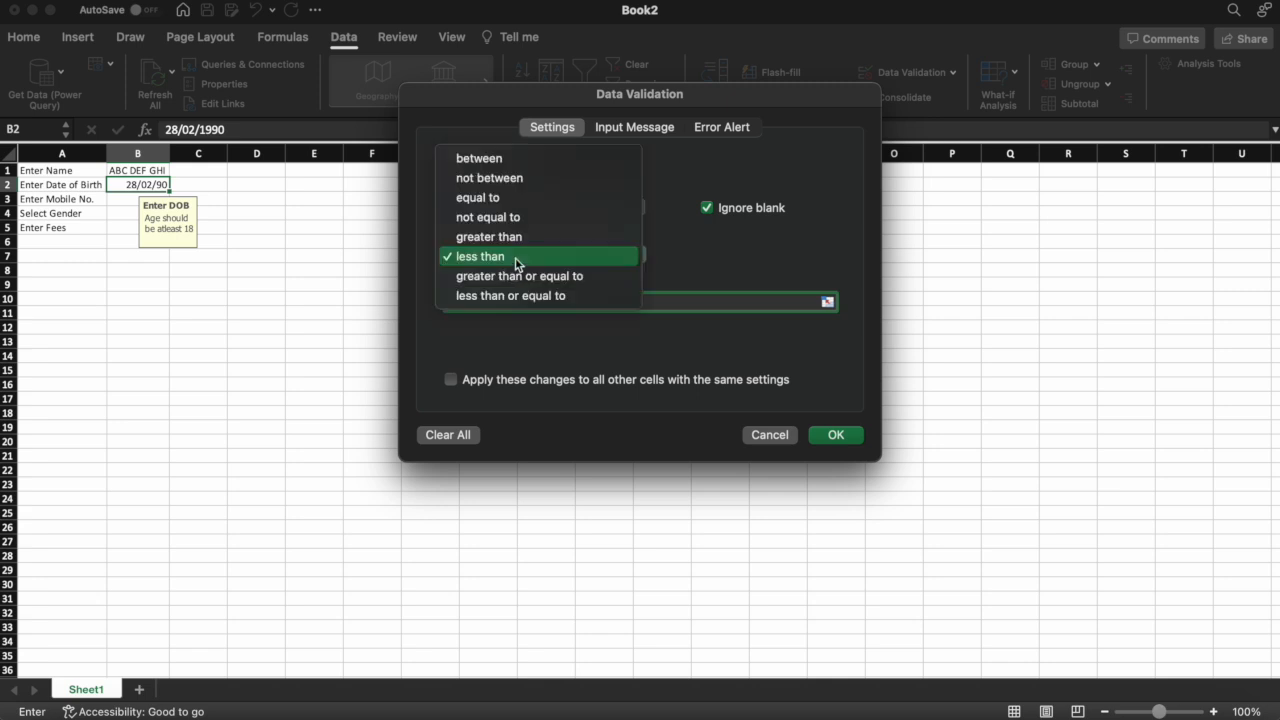
pyautogui.click(522, 238)
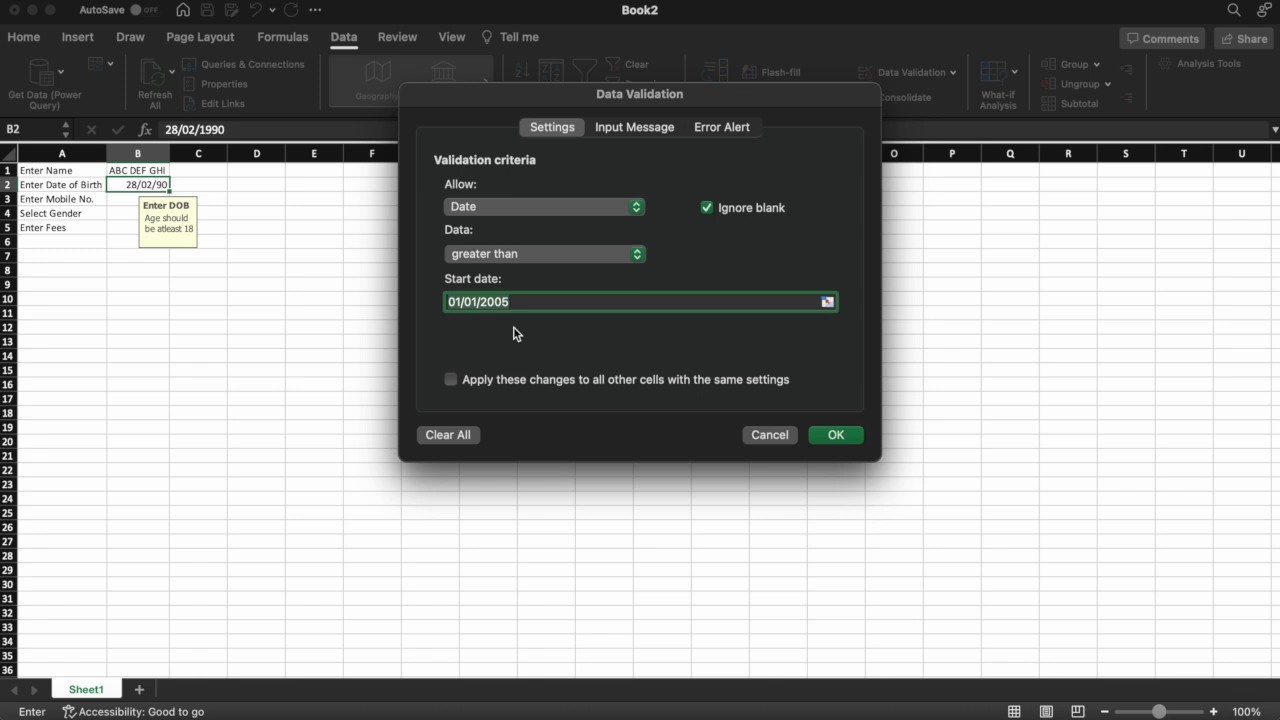
pyautogui.click(580, 255)
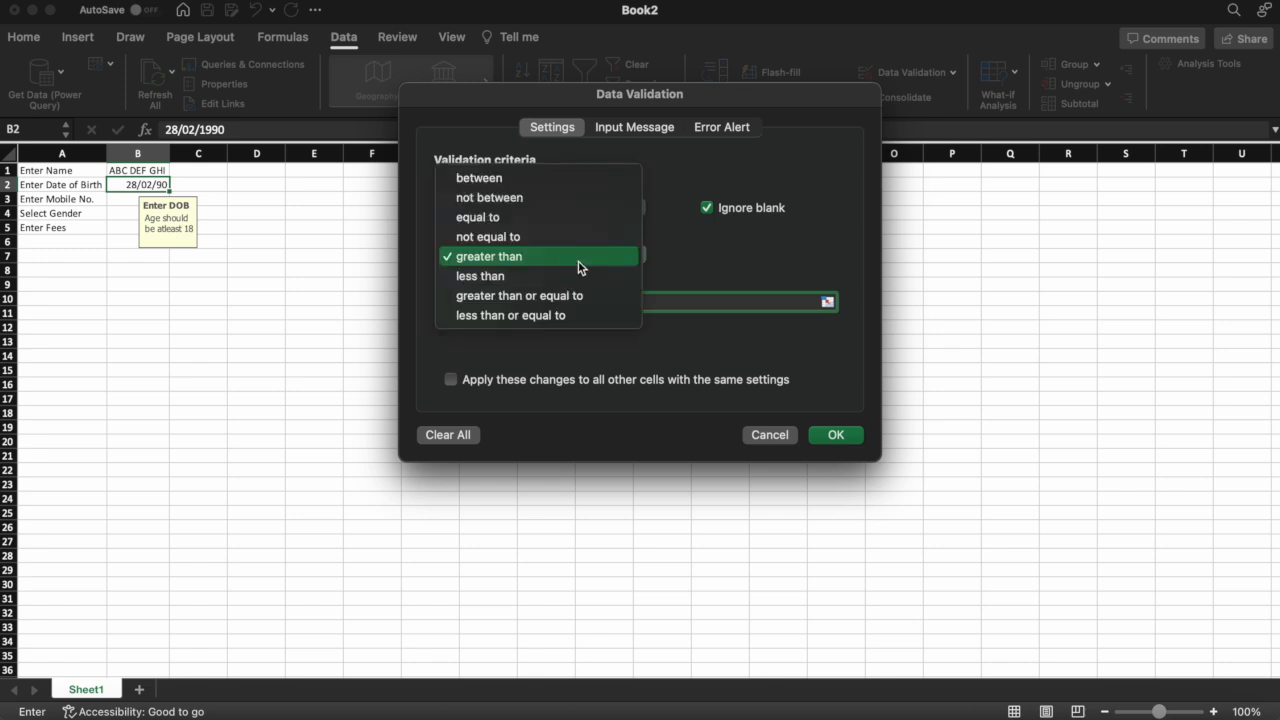
pyautogui.click(524, 276)
pyautogui.click(763, 434)
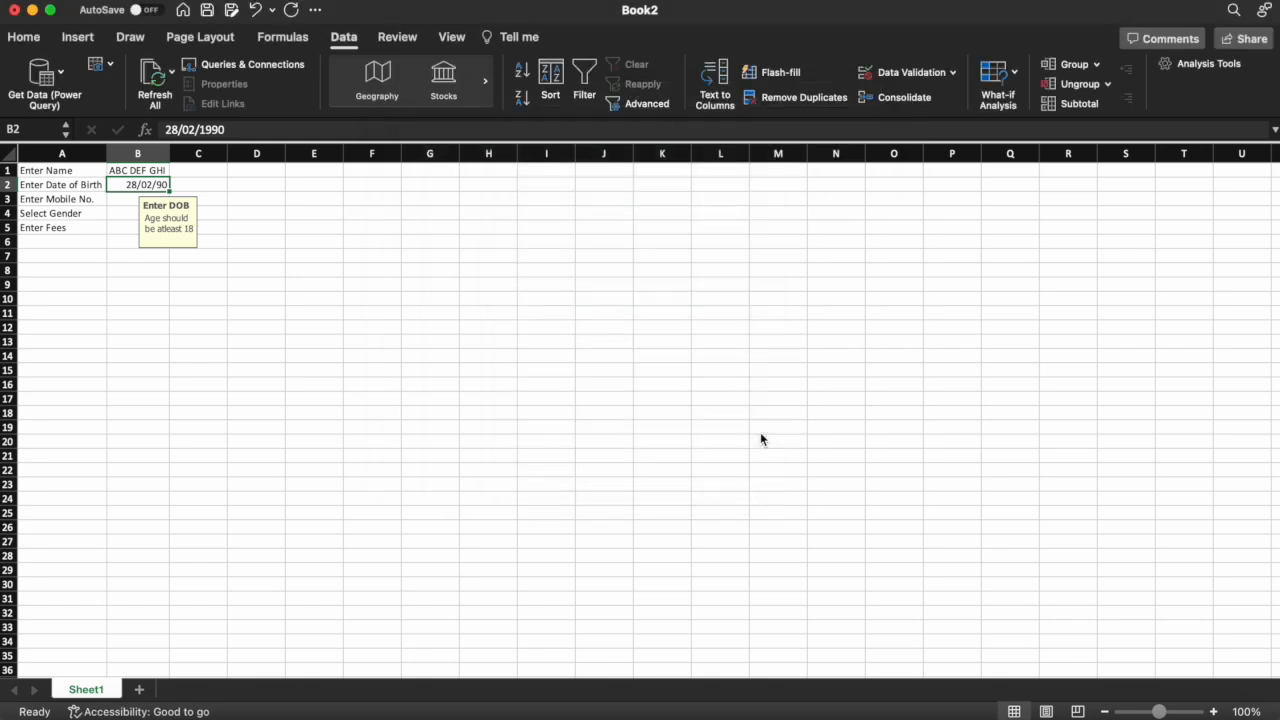
pyautogui.click(226, 256)
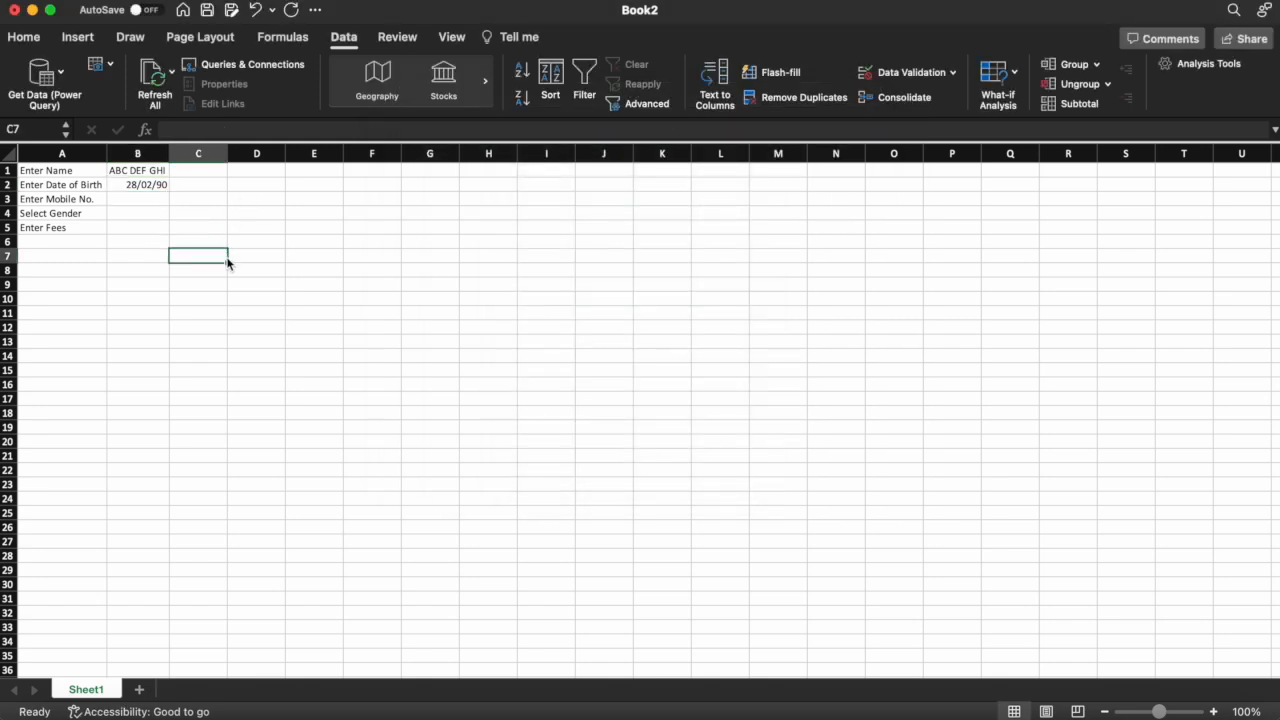
pyautogui.click(152, 200)
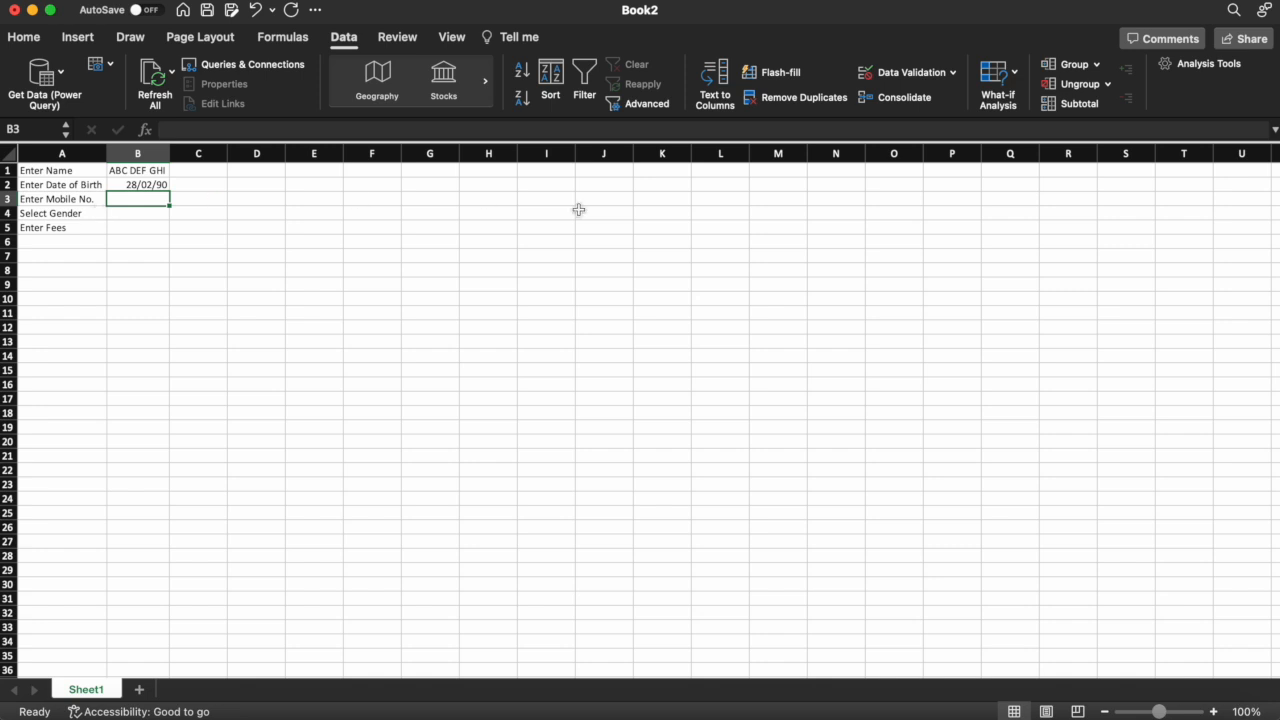
pyautogui.click(921, 76)
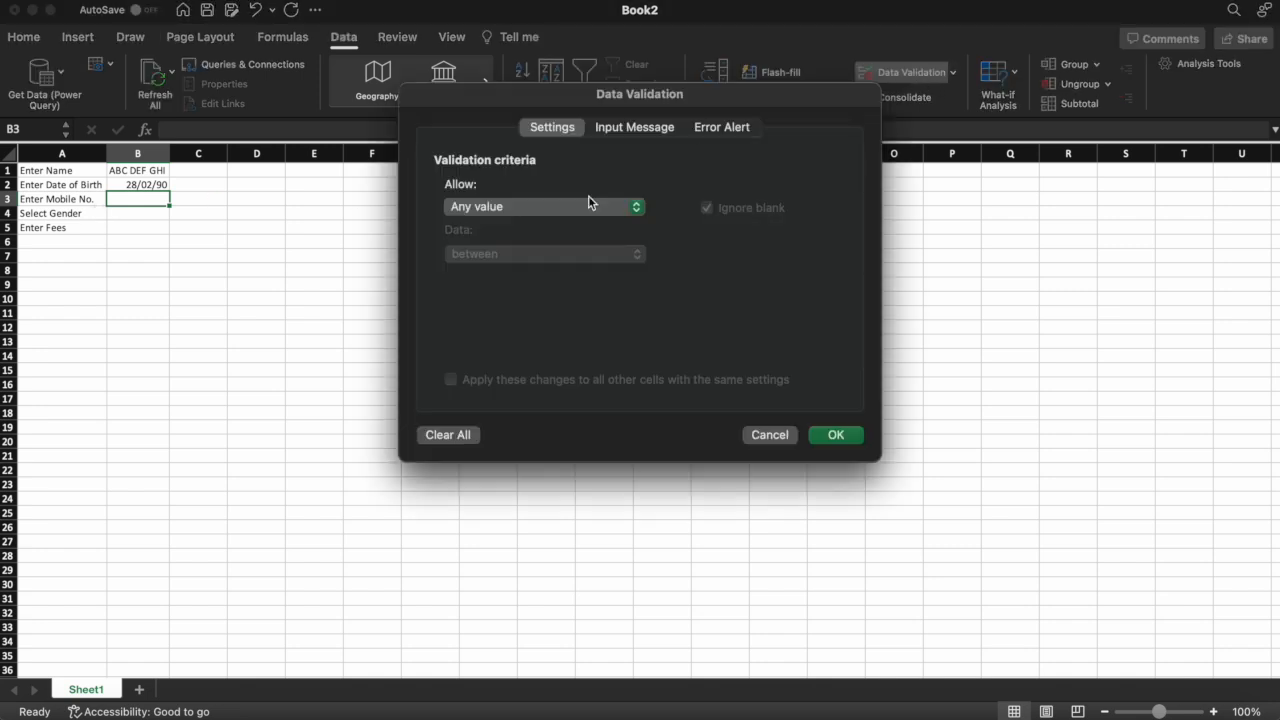
pyautogui.click(517, 207)
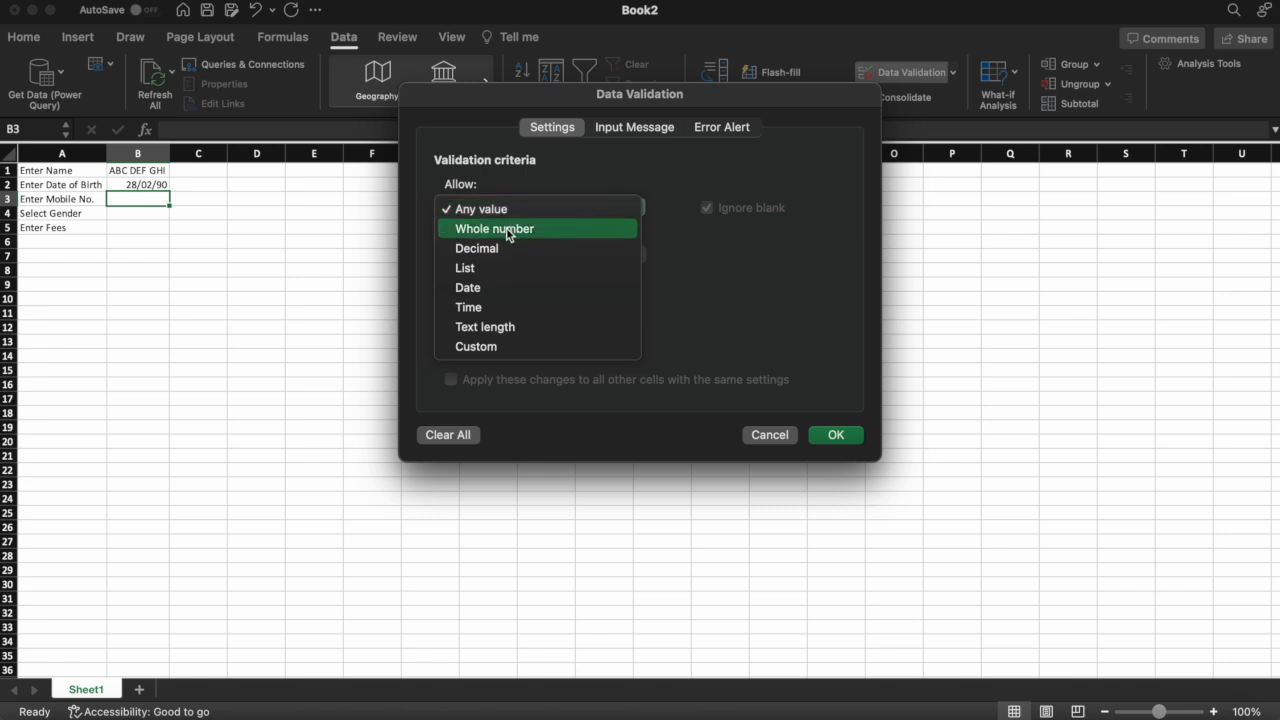
pyautogui.click(507, 229)
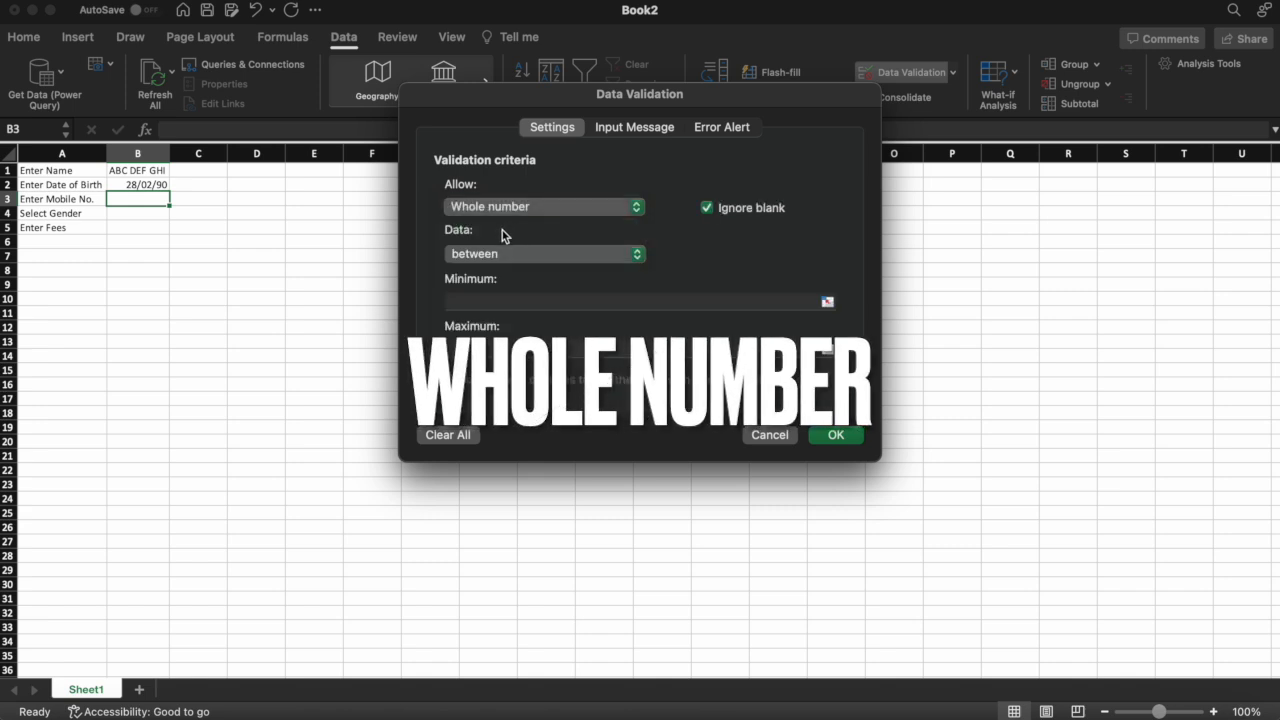
pyautogui.click(480, 256)
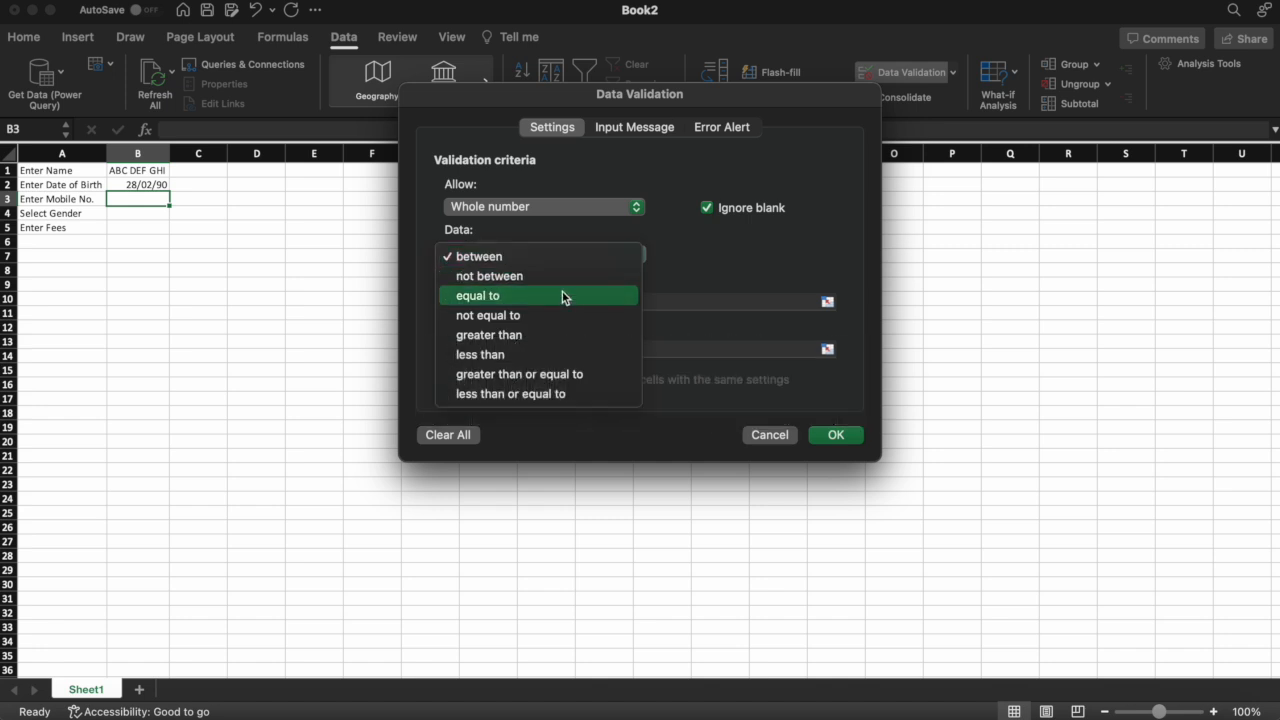
pyautogui.click(537, 362)
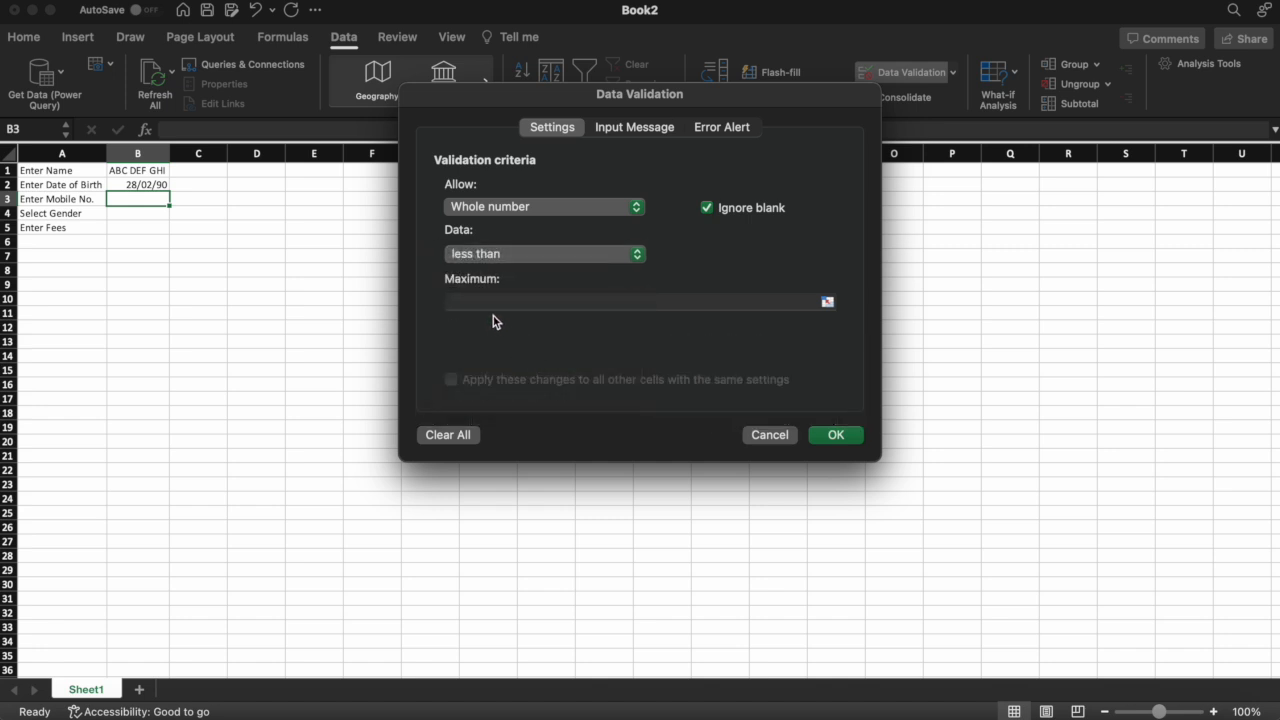
pyautogui.click(493, 306)
pyautogui.write('1')
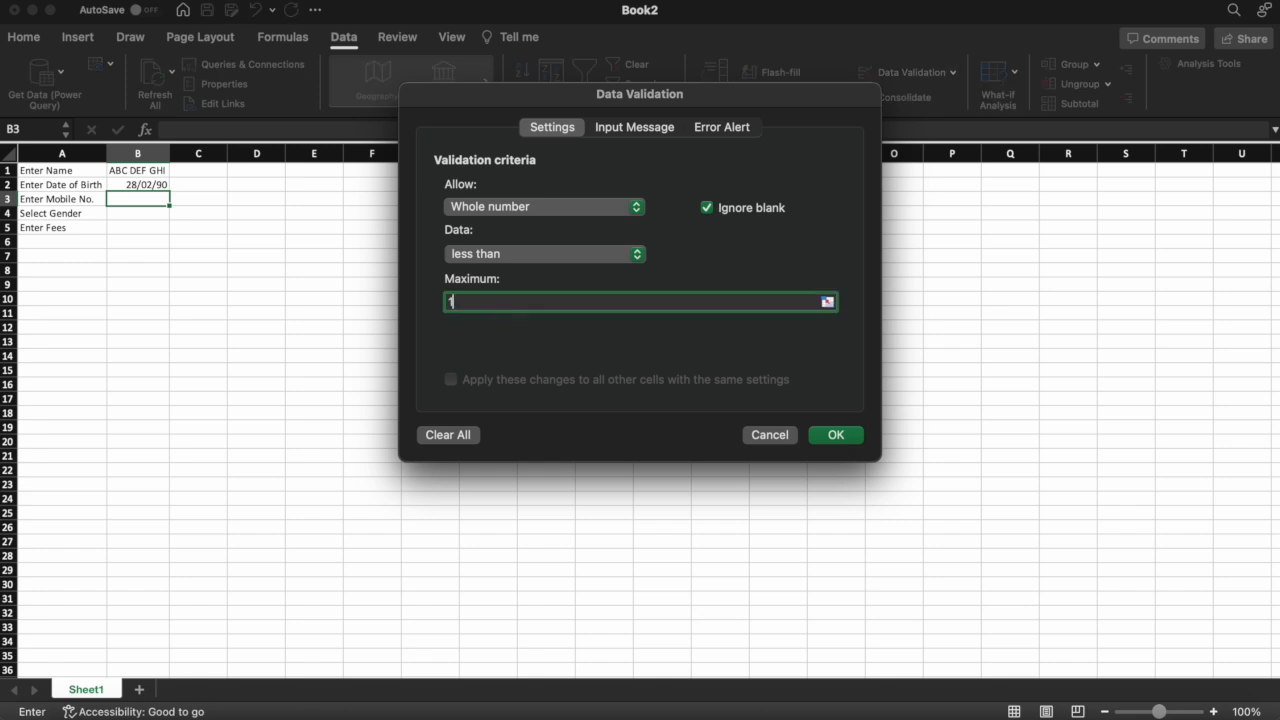
pyautogui.write('0000000000')
pyautogui.click(834, 436)
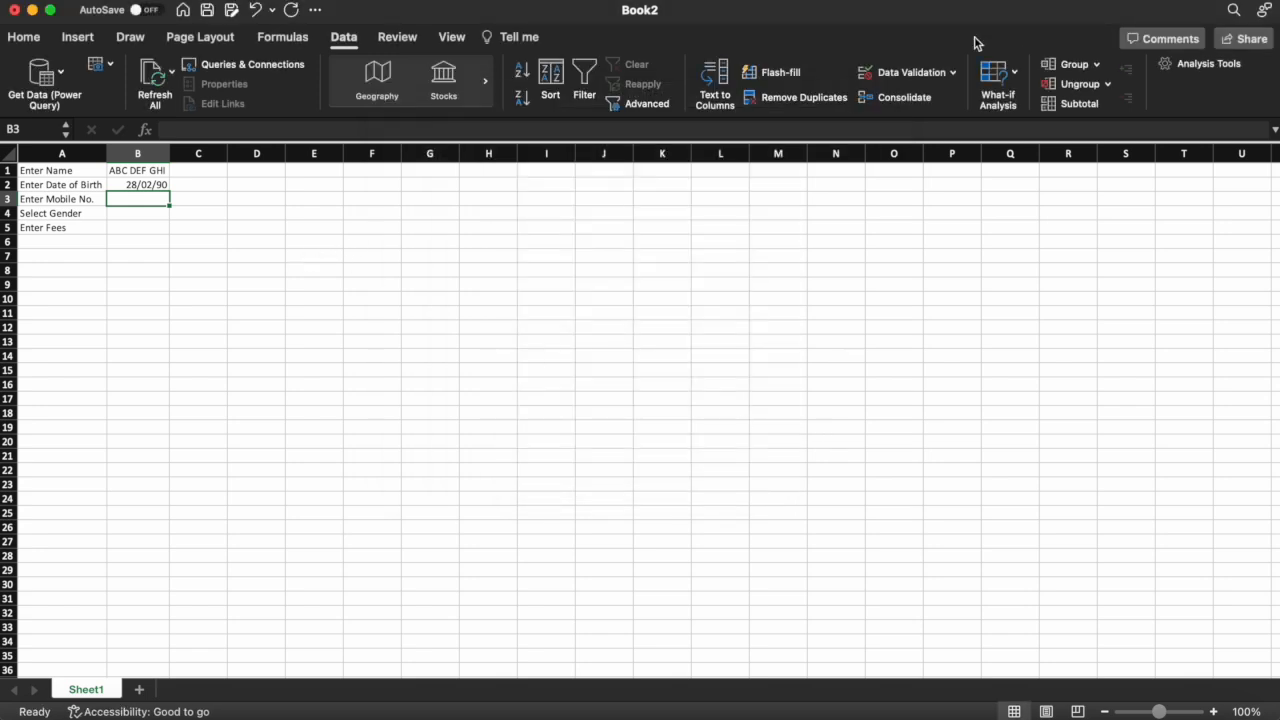
# Give B3 an input message titled 'Enter Mobile No' reading 'Enter Mobile No'
pyautogui.click(915, 72)
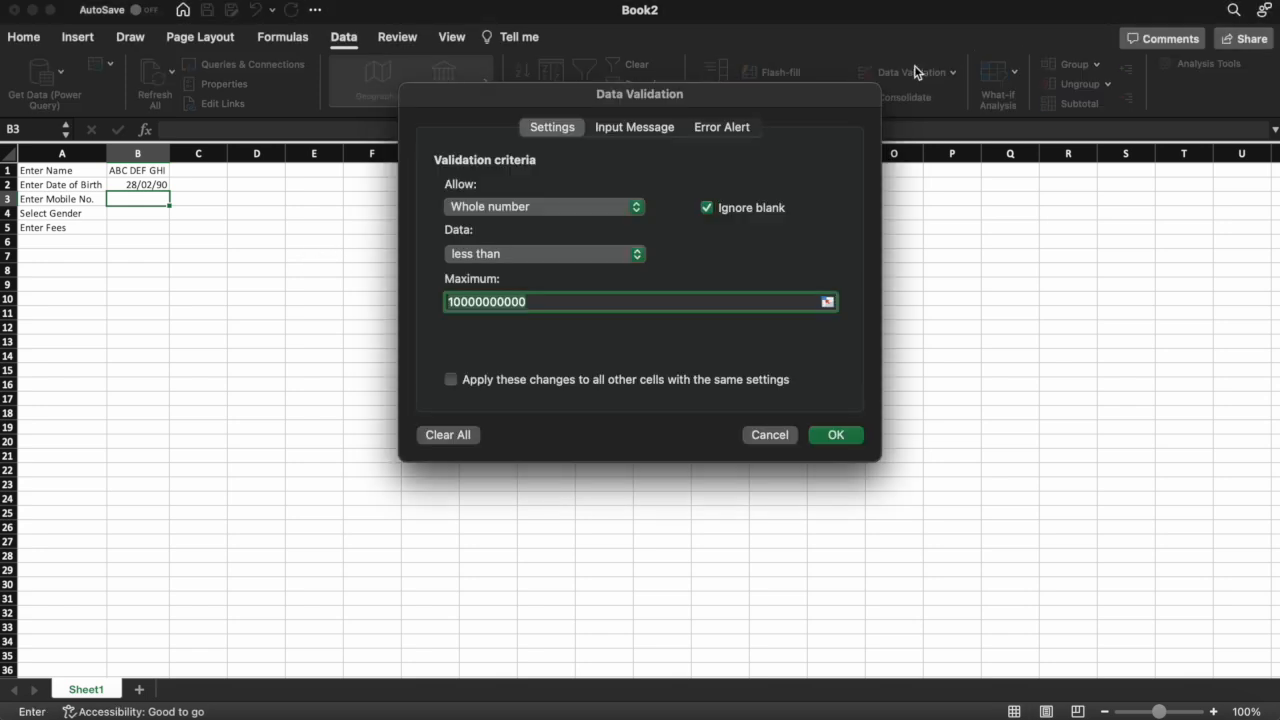
pyautogui.click(632, 131)
pyautogui.write('Enter Mobile No')
pyautogui.click(456, 294)
pyautogui.write('Enter Mobile No')
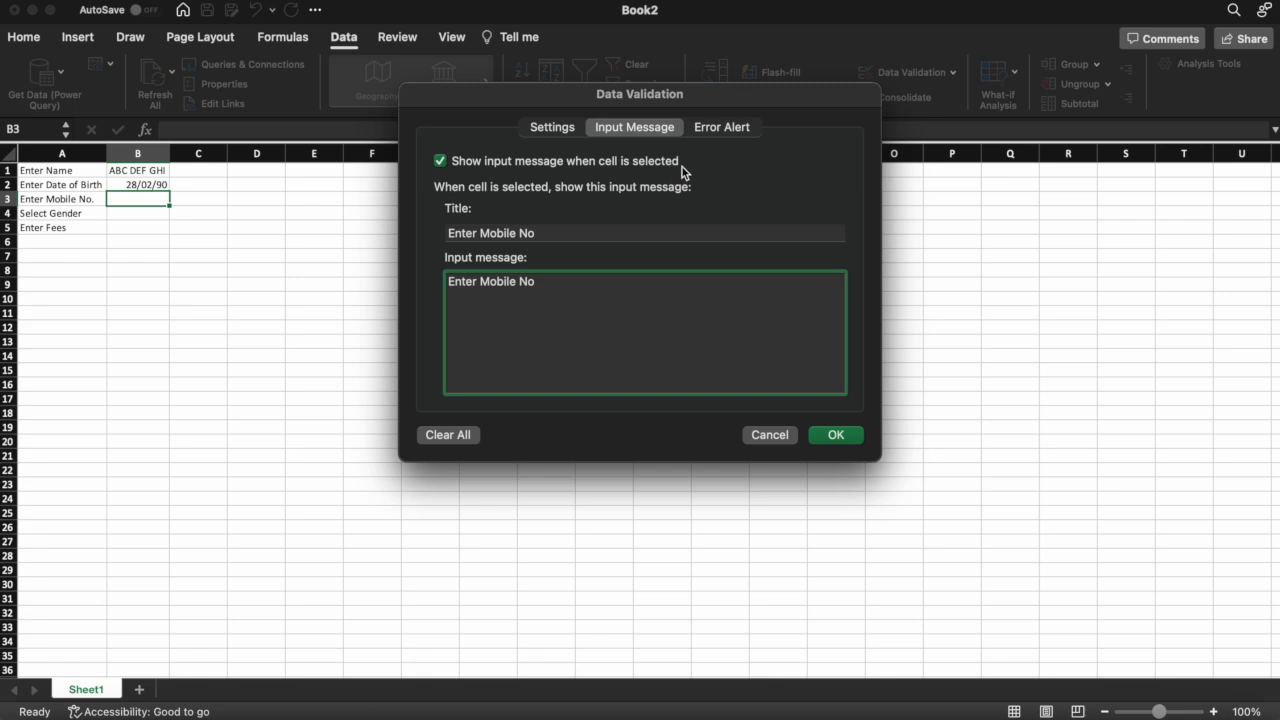
# Add the 'Invalid Number' error alert with message 'Enter a valid number'
pyautogui.click(740, 128)
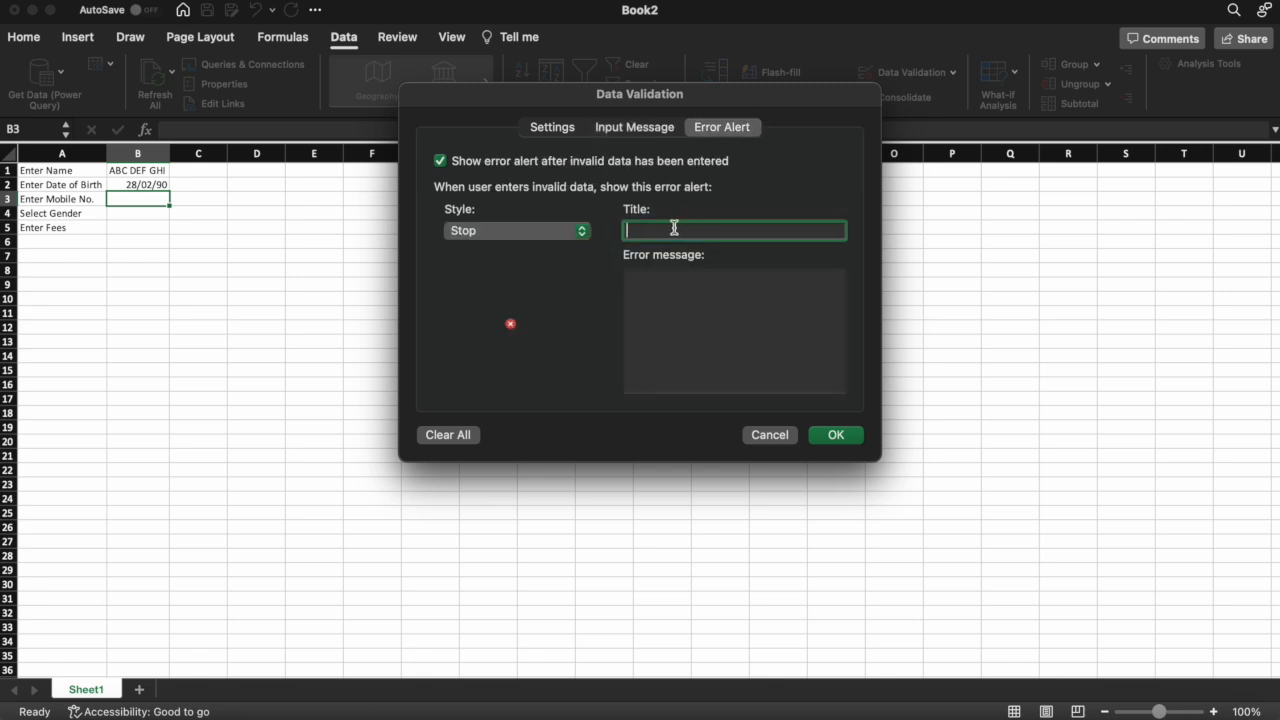
pyautogui.write('Invalid Number')
pyautogui.click(652, 305)
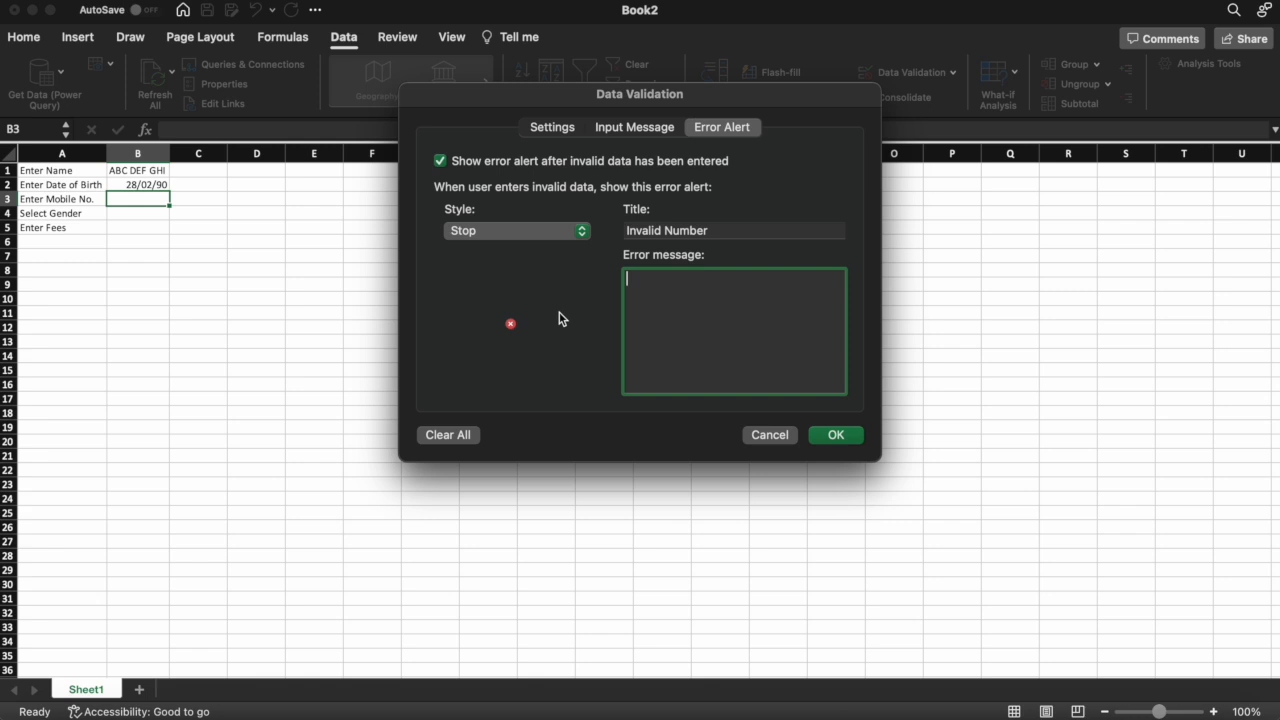
pyautogui.write('Enter a valid number')
pyautogui.click(551, 127)
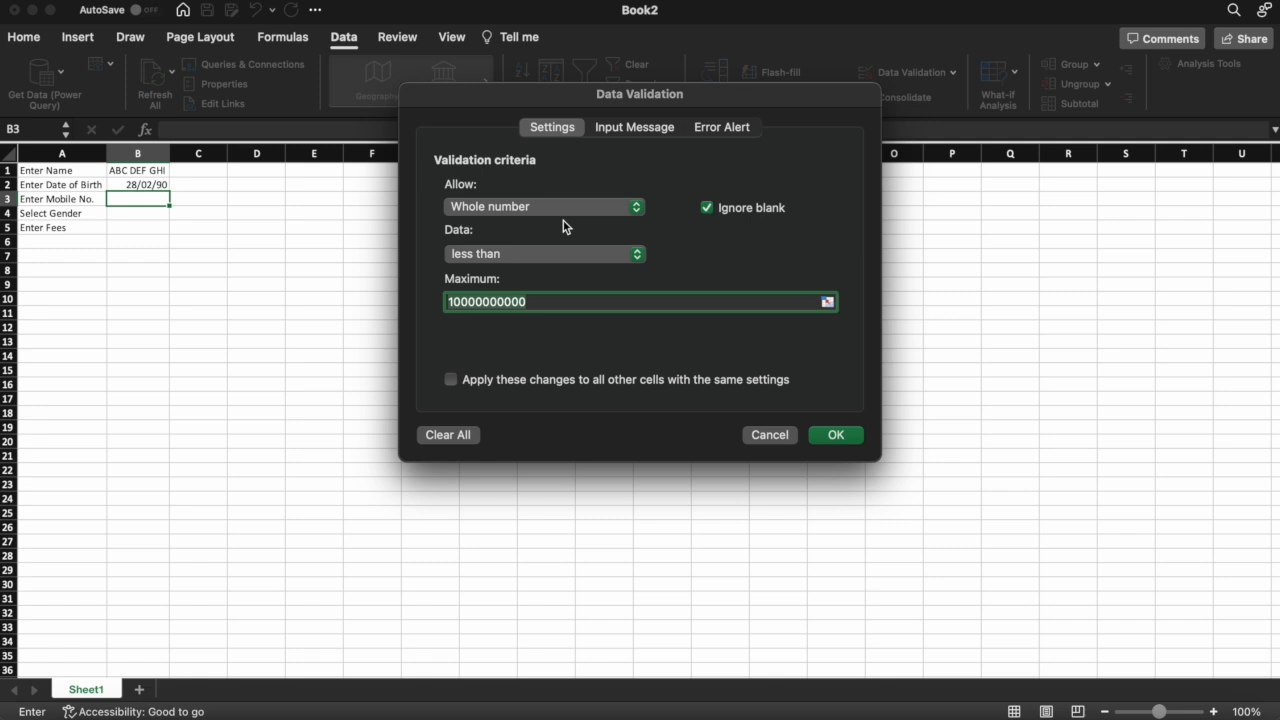
pyautogui.click(532, 257)
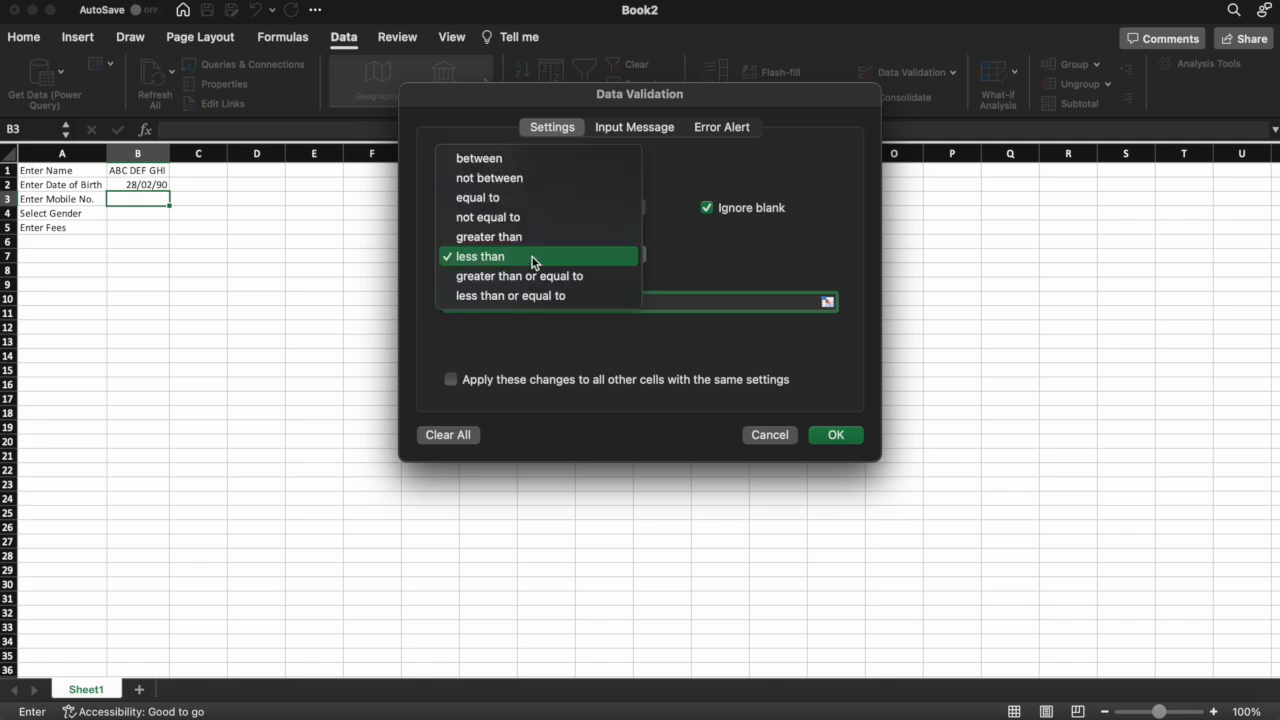
pyautogui.click(515, 161)
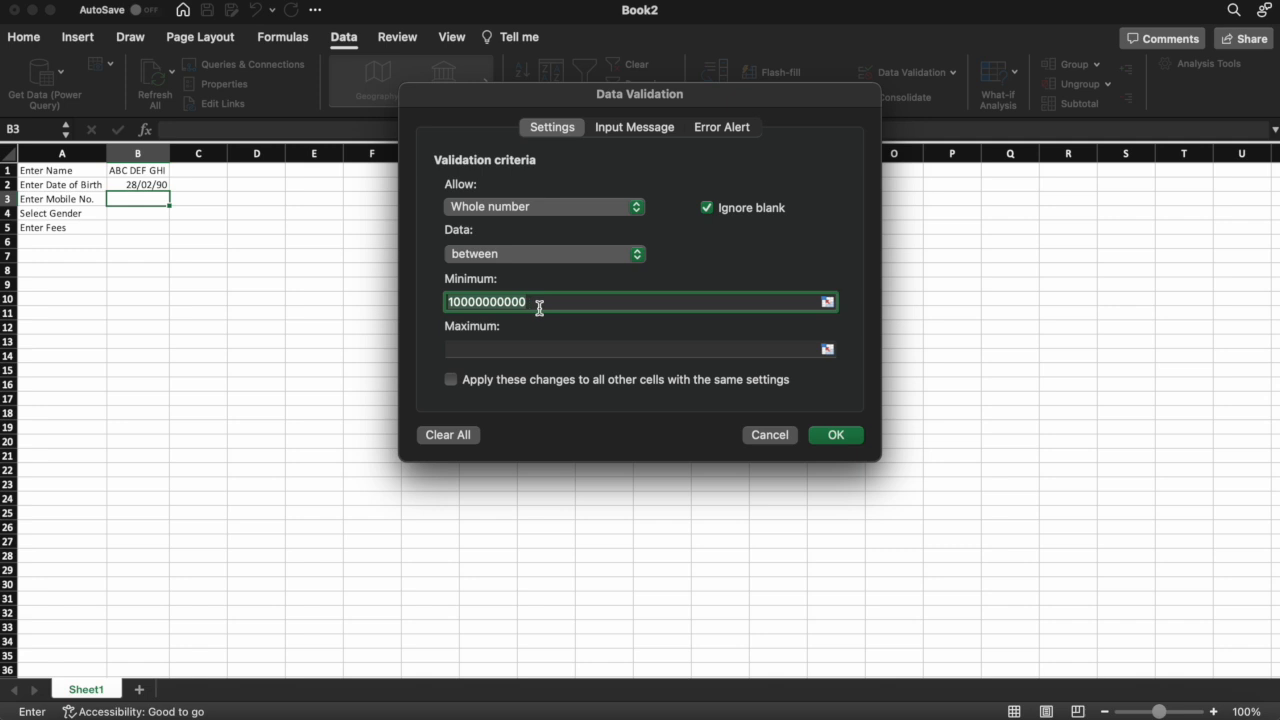
pyautogui.click(539, 308)
pyautogui.press('BackSpace')
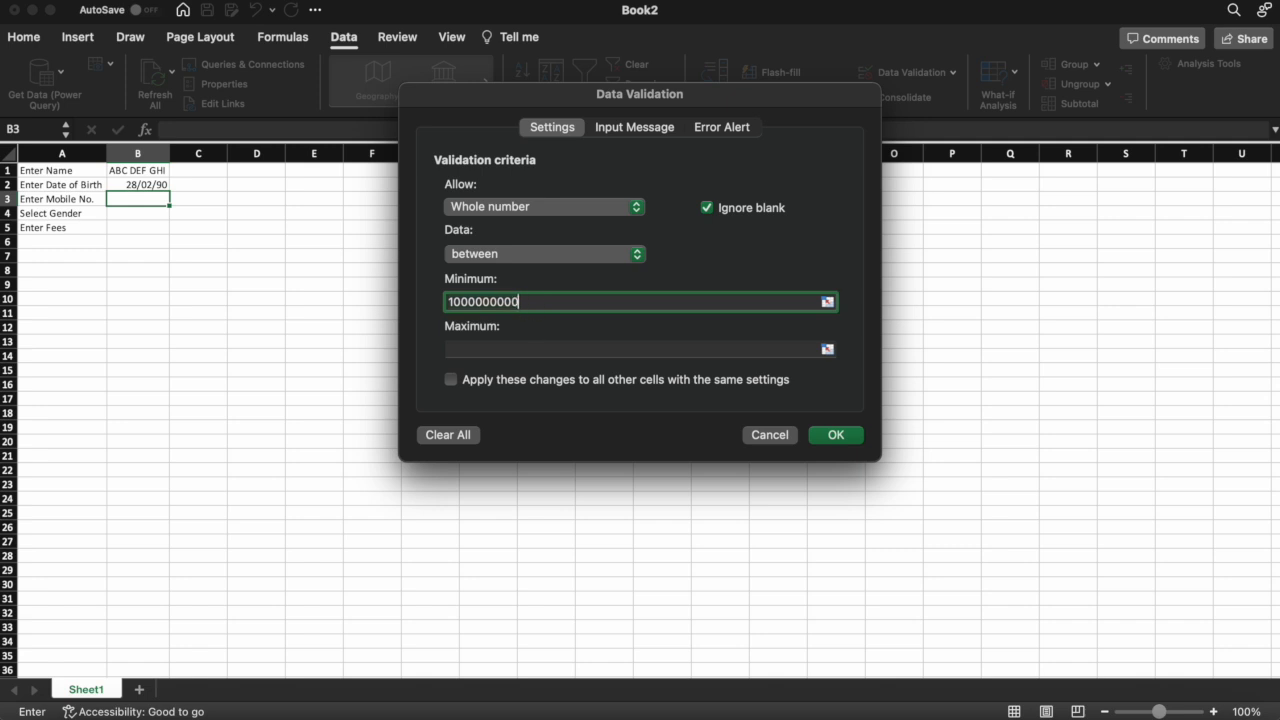
pyautogui.press('BackSpace')
pyautogui.press('BackSpace')
pyautogui.press('BackSpace')
pyautogui.press('BackSpace')
pyautogui.press('BackSpace')
pyautogui.press('BackSpace')
pyautogui.press('BackSpace')
pyautogui.press('BackSpace')
pyautogui.press('BackSpace')
pyautogui.press('BackSpace')
pyautogui.write('999999999')
pyautogui.click(468, 348)
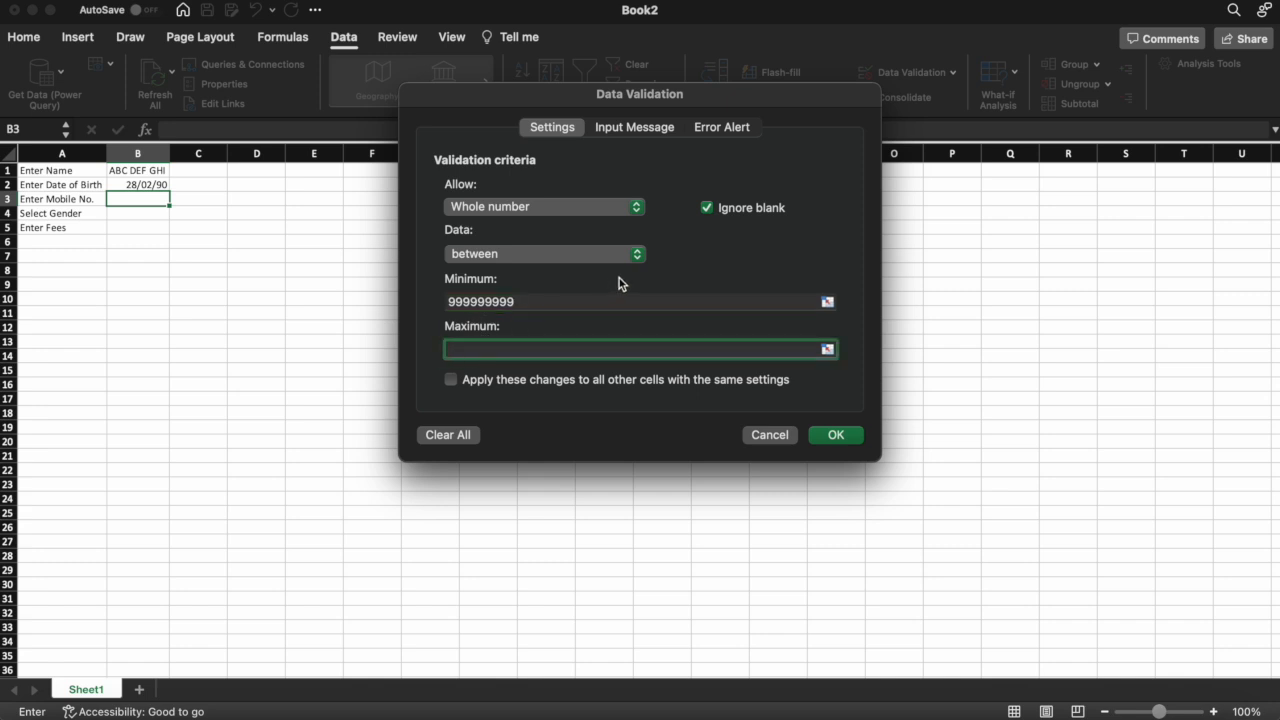
pyautogui.write('10000000000')
# Apply the mobile number rule and test B3 with an 8-digit number, which is rejected
pyautogui.click(847, 435)
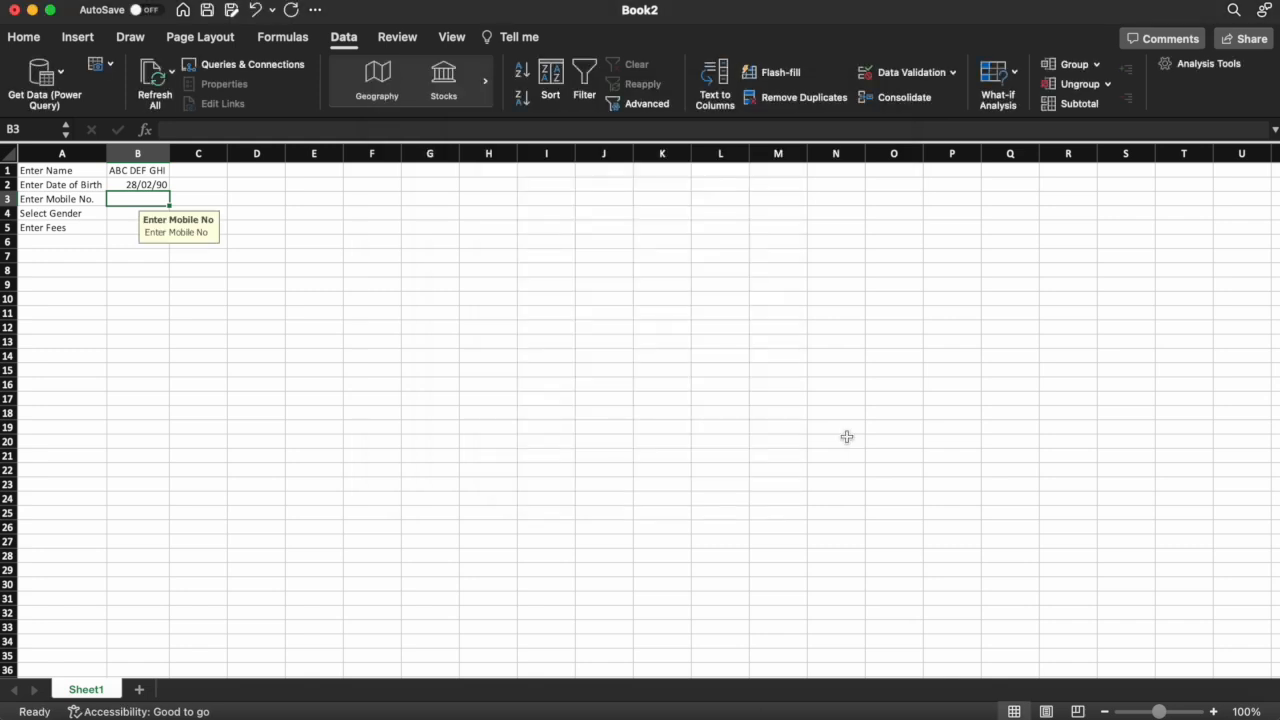
pyautogui.click(160, 272)
pyautogui.click(152, 199)
pyautogui.write('7')
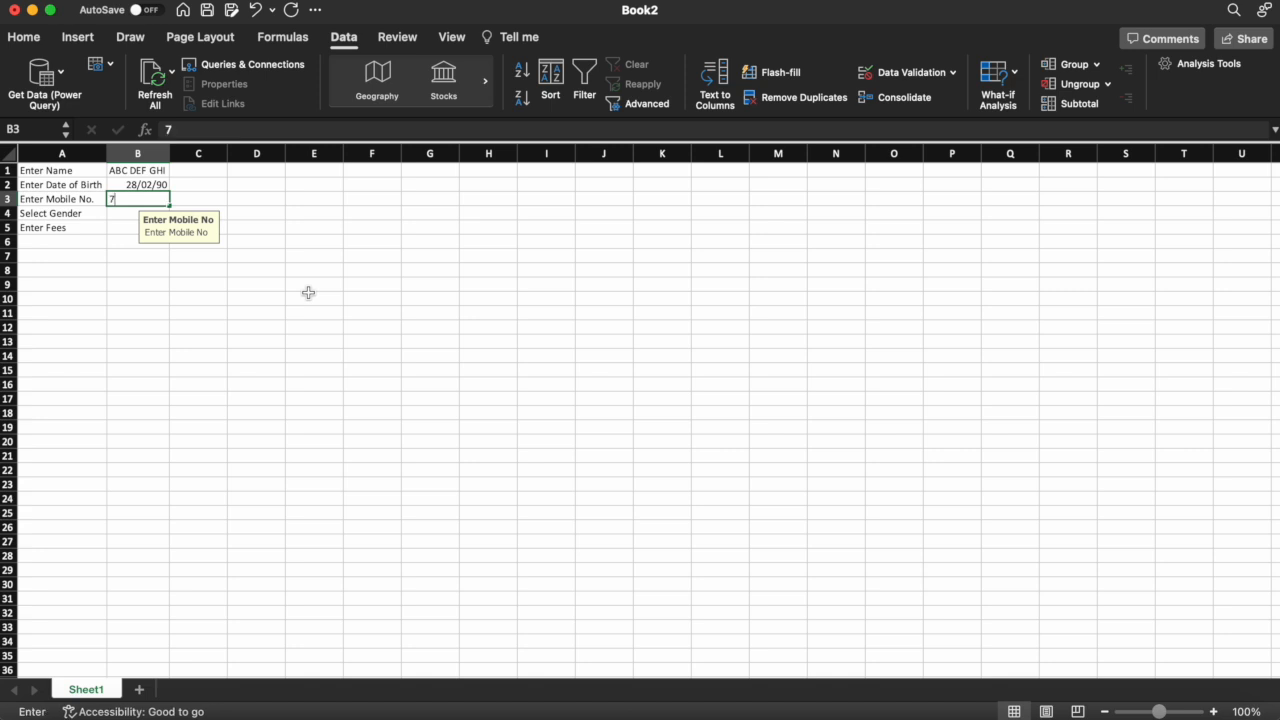
pyautogui.write('872')
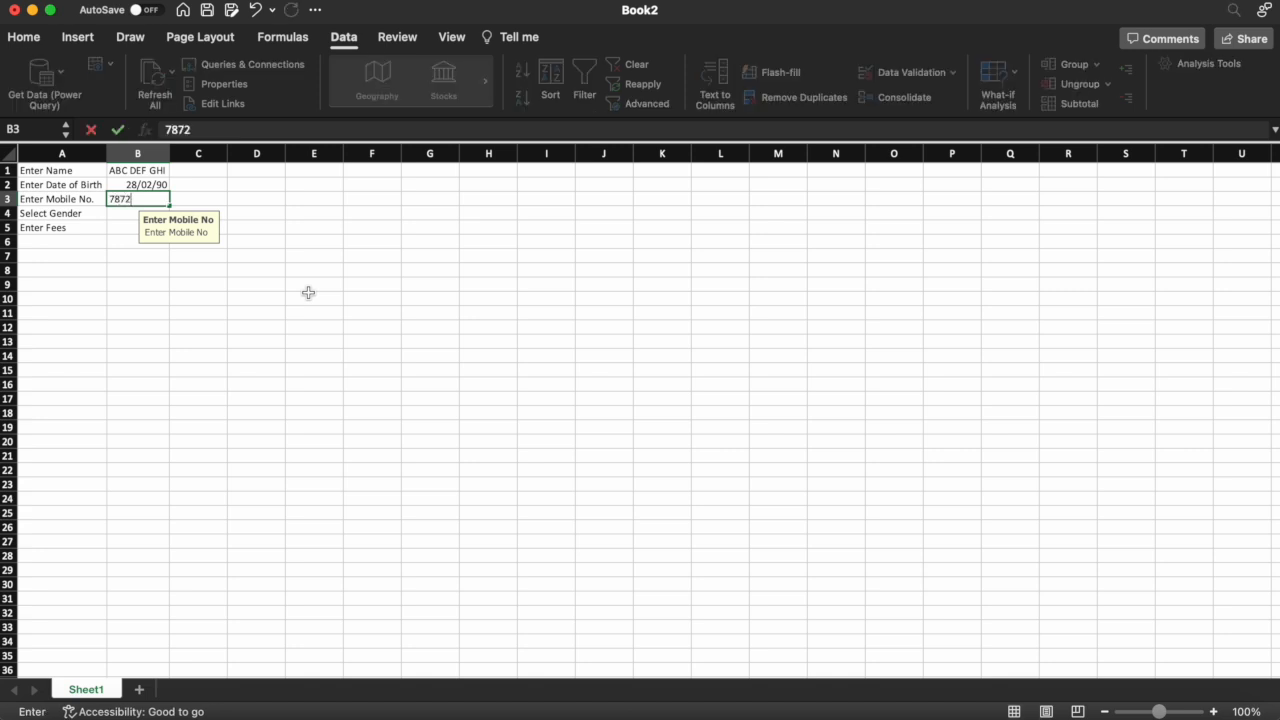
pyautogui.write('3458')
pyautogui.press('Return')
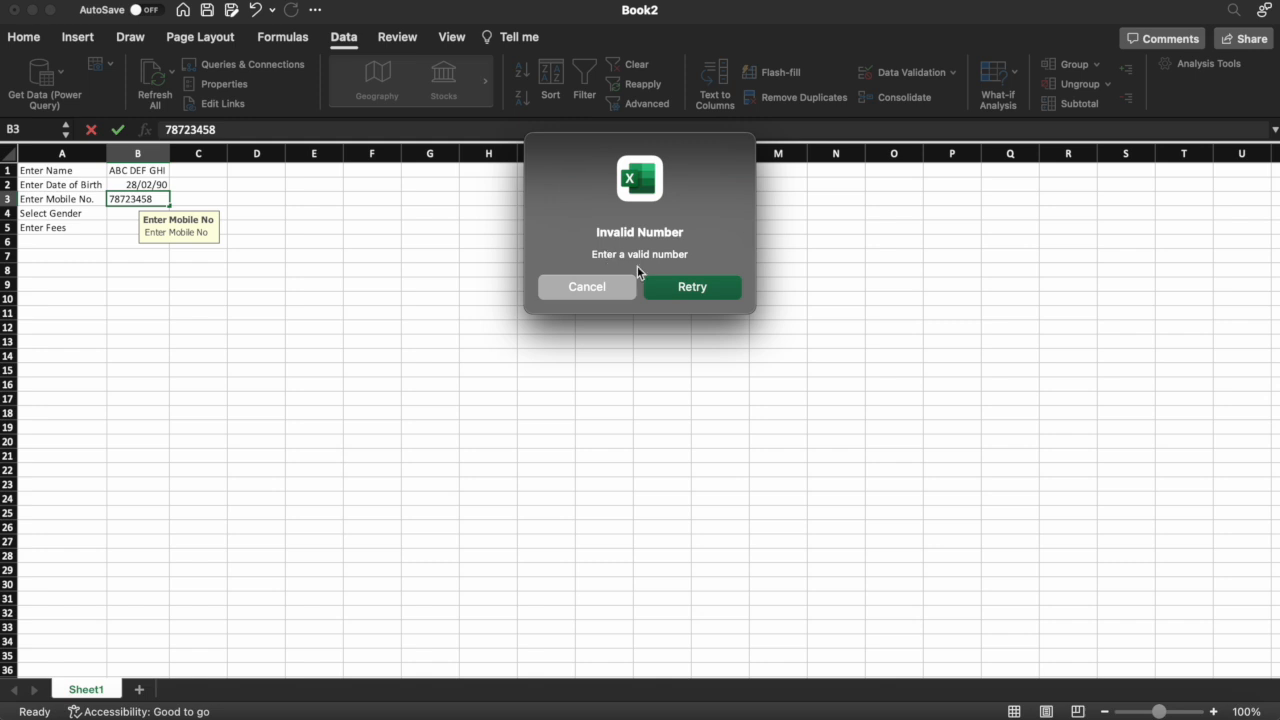
# Retry B3 with an 11-digit number, then enter a valid 10-digit mobile number
pyautogui.click(680, 288)
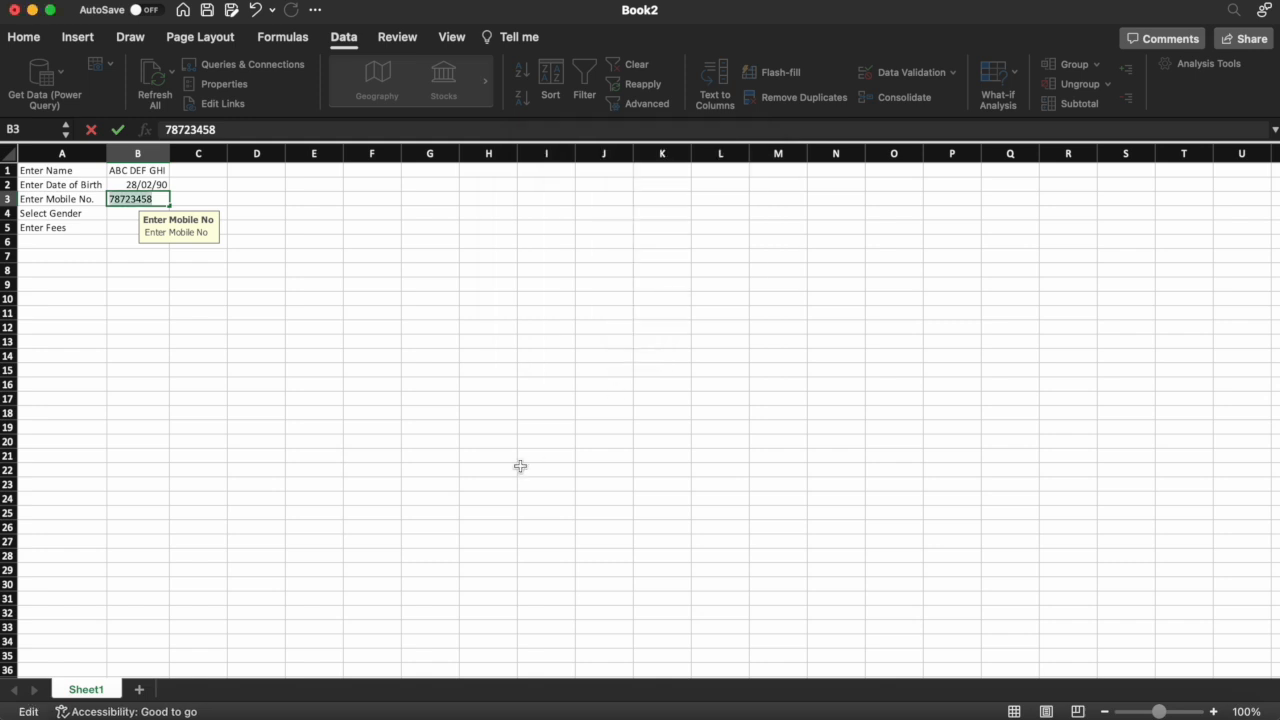
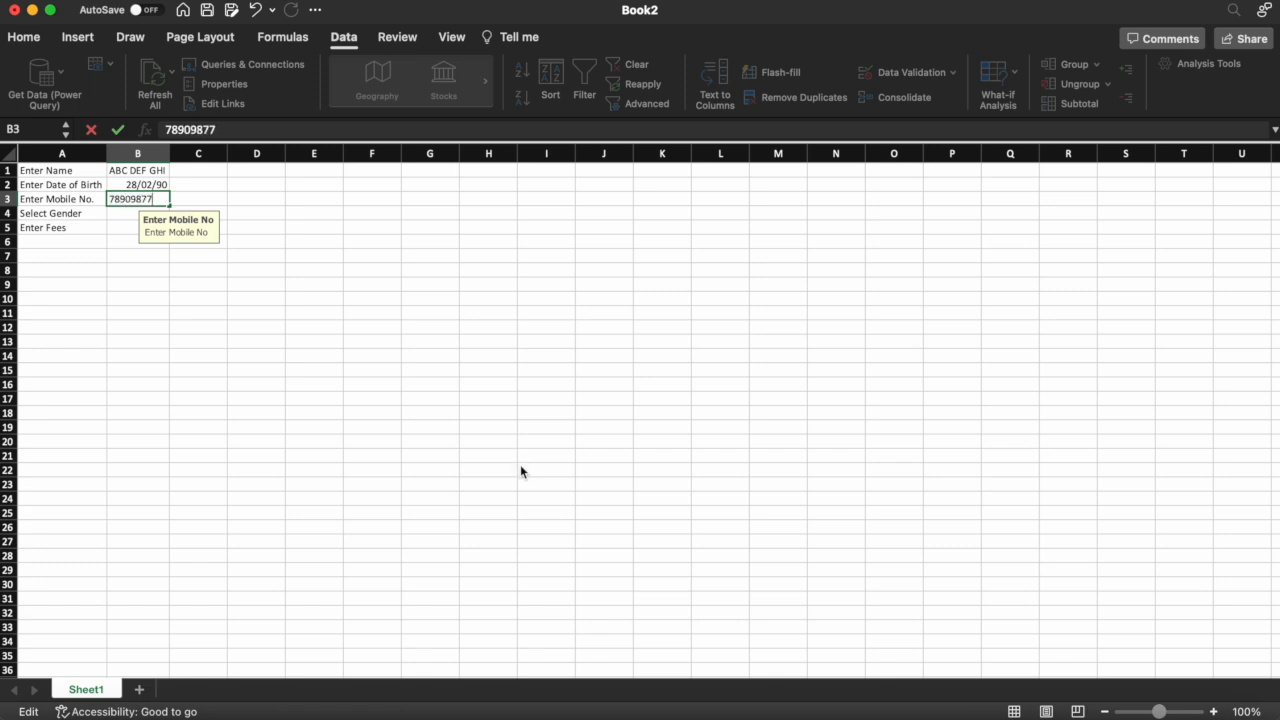
pyautogui.press('Return')
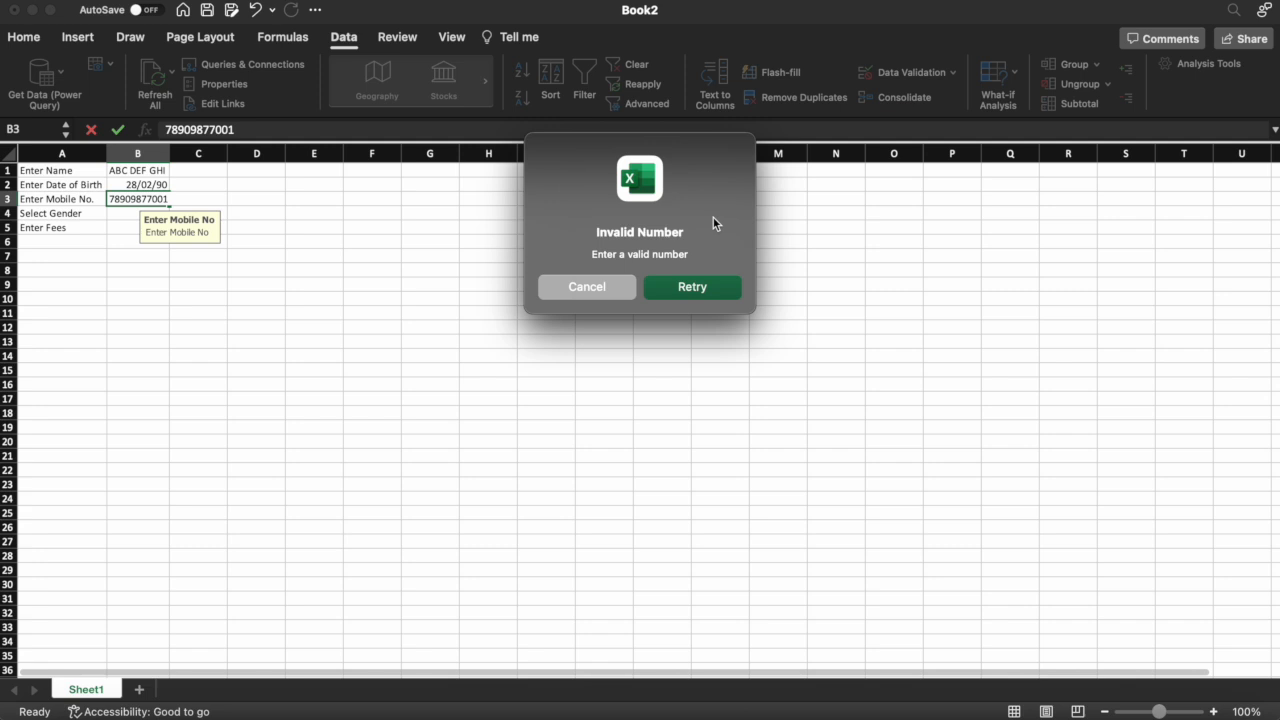
pyautogui.click(689, 290)
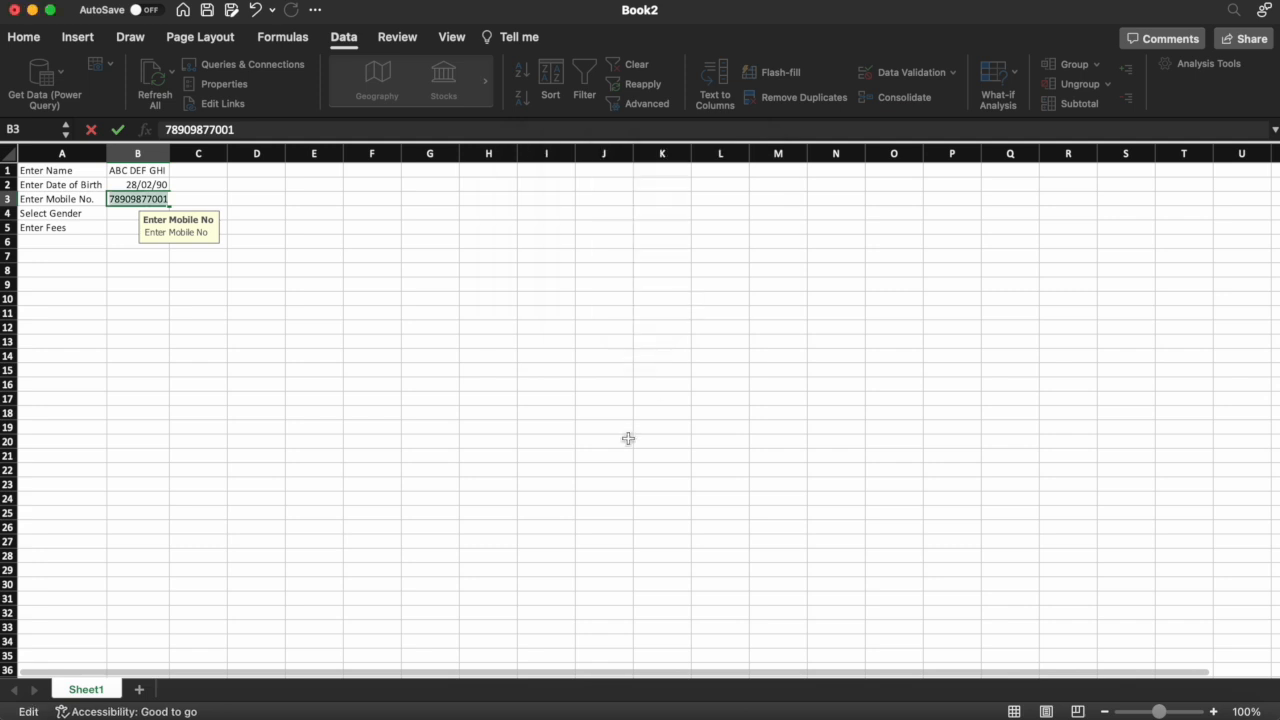
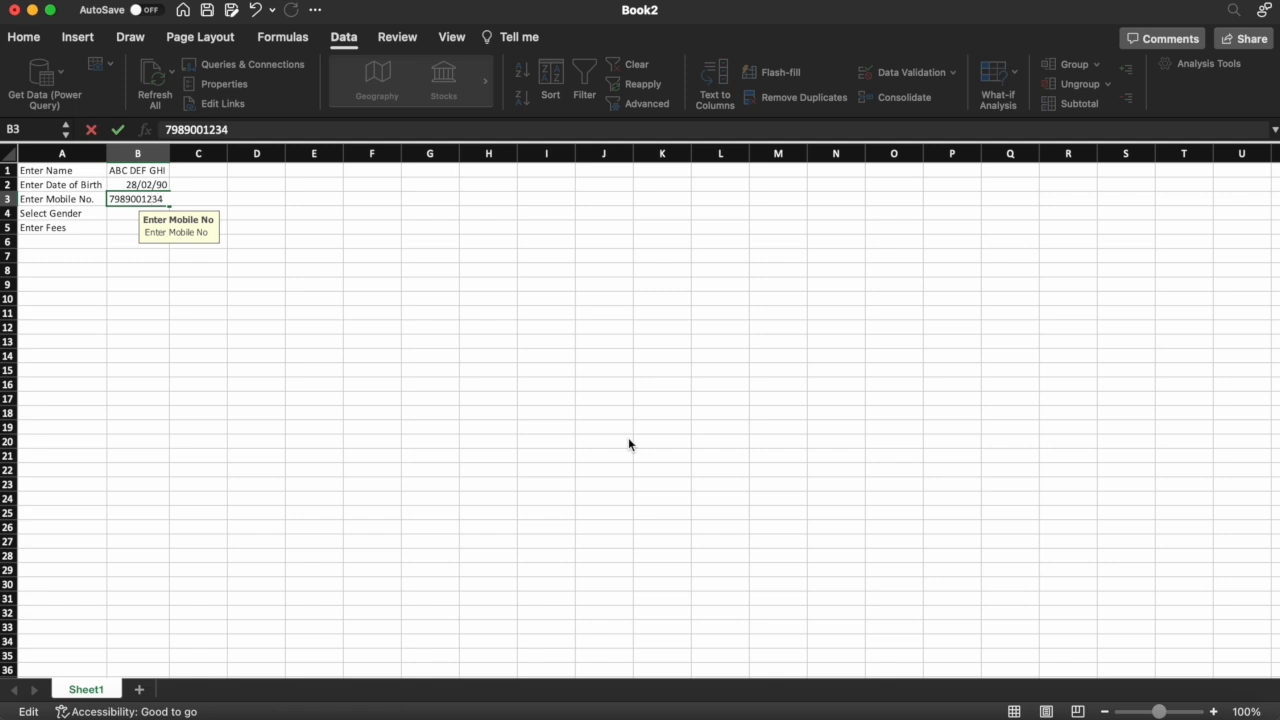
pyautogui.press('Return')
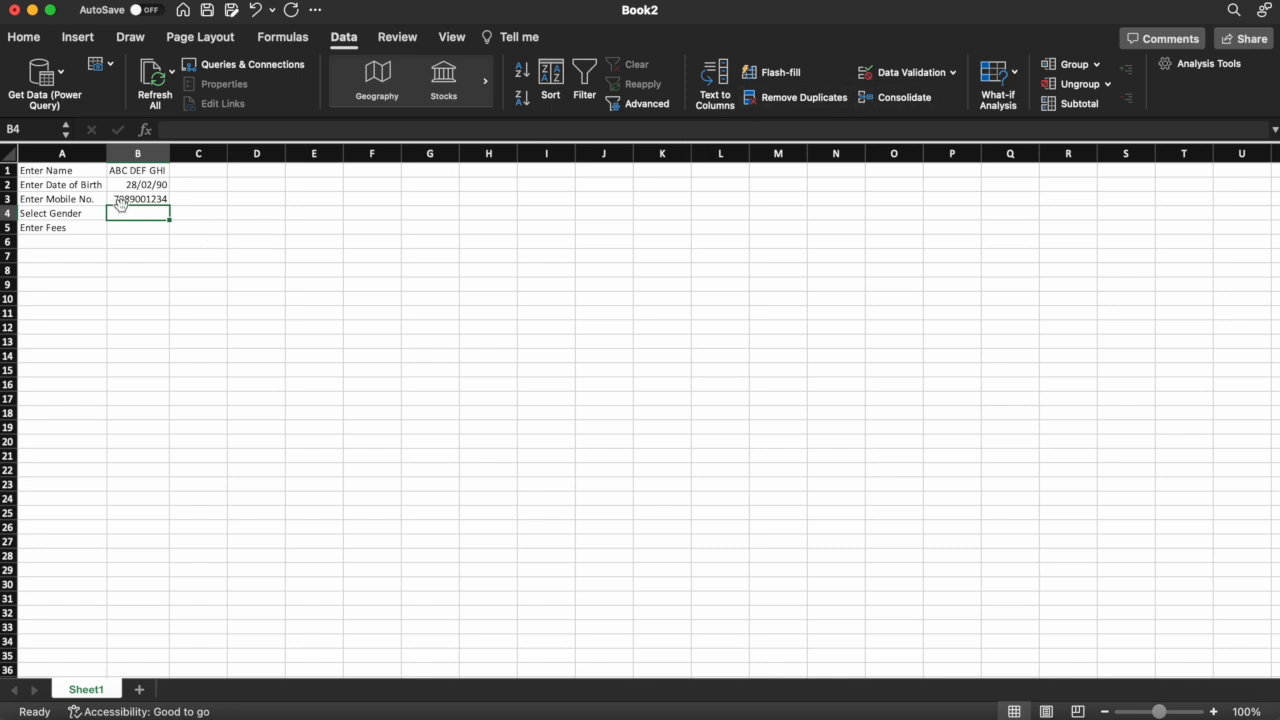
# Give B4 a List validation with source Male,Female,Other
pyautogui.click(895, 80)
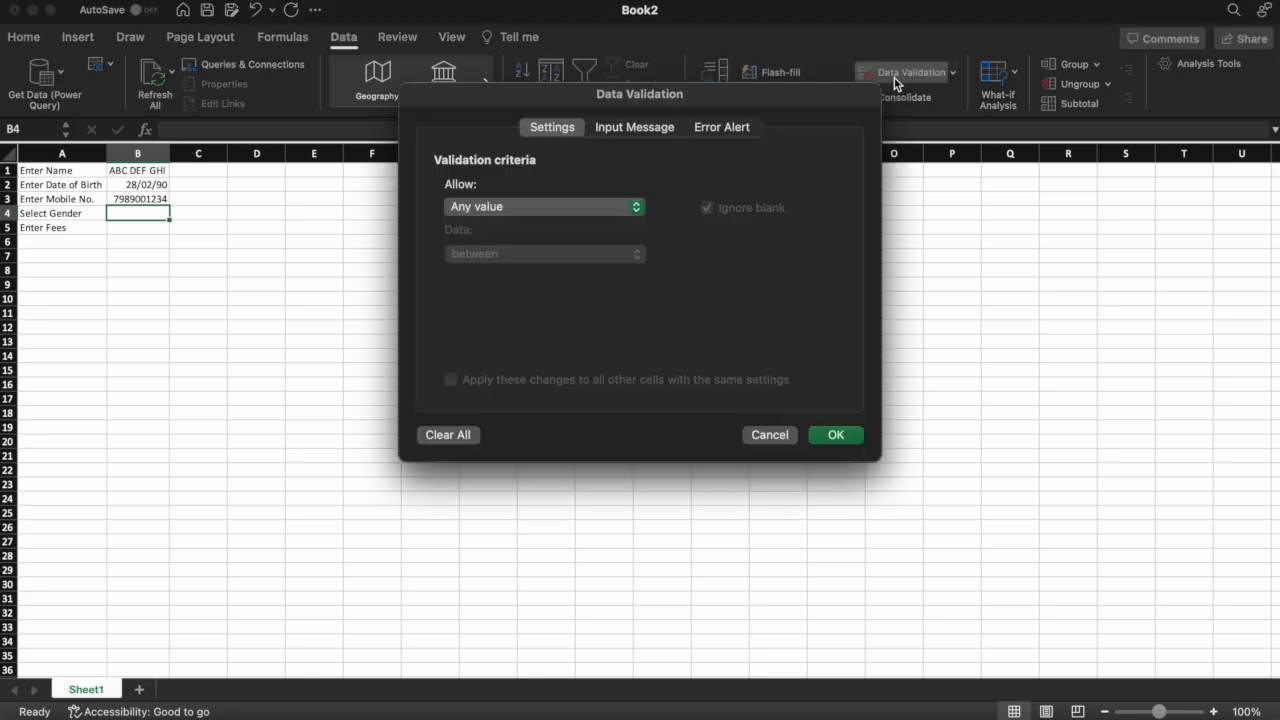
pyautogui.click(488, 210)
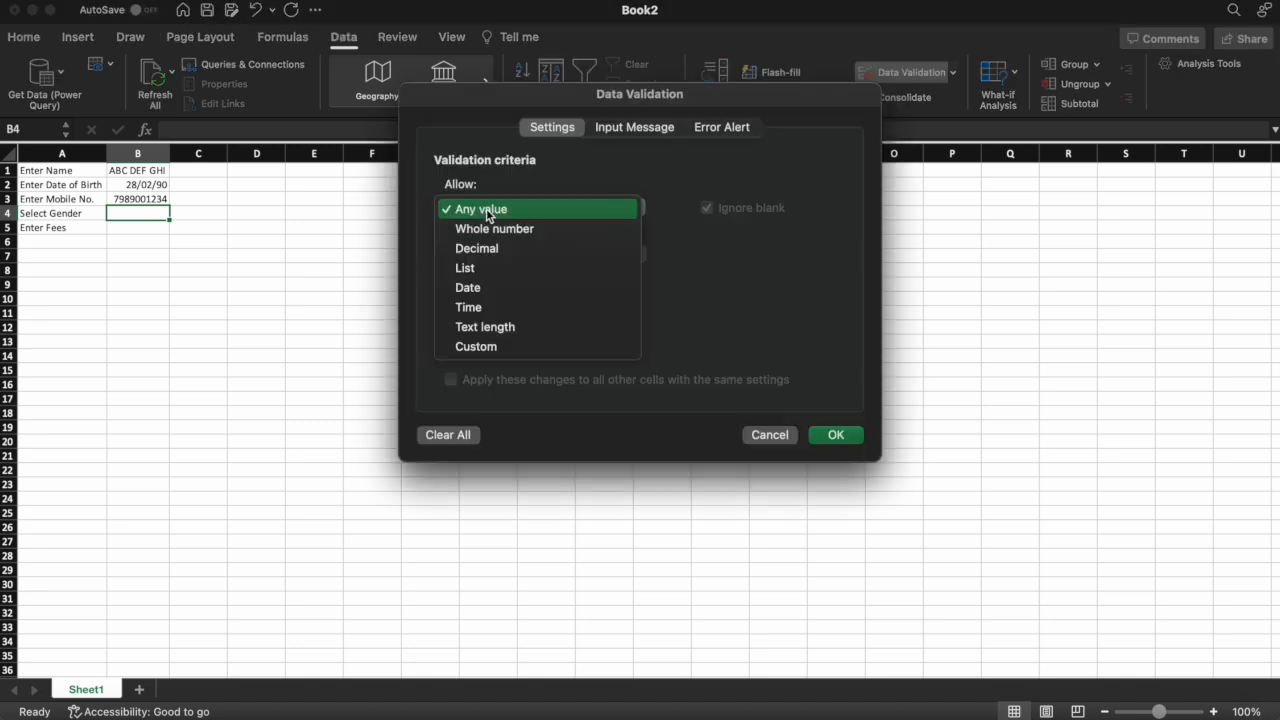
pyautogui.click(476, 272)
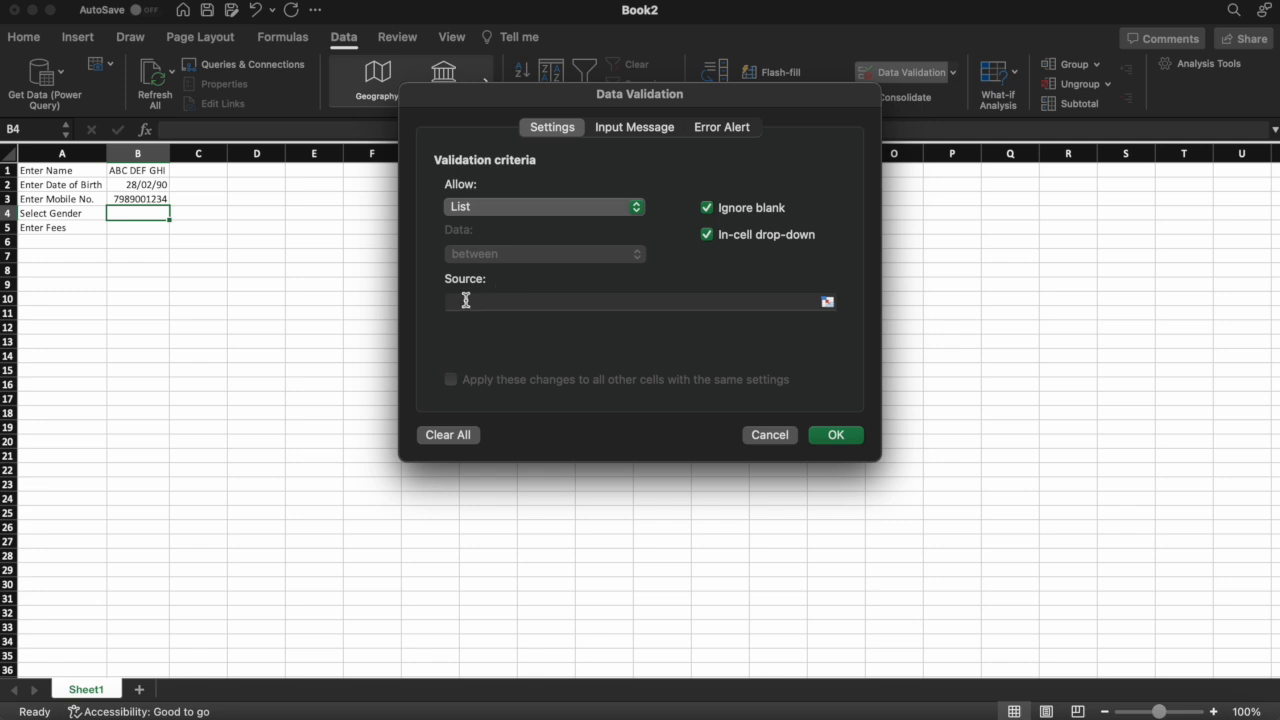
pyautogui.click(465, 302)
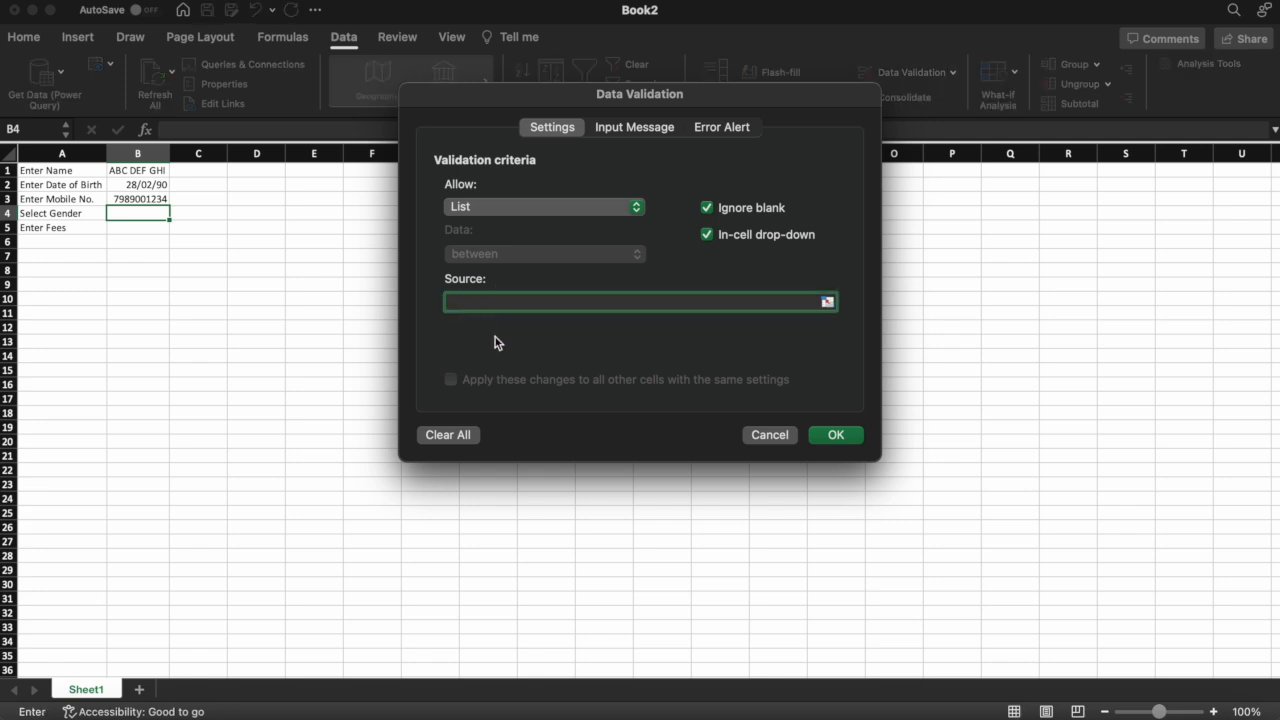
pyautogui.write('Male')
pyautogui.write('Female,Other')
# Set B4's input message title and text to 'Enter Gender'
pyautogui.click(648, 133)
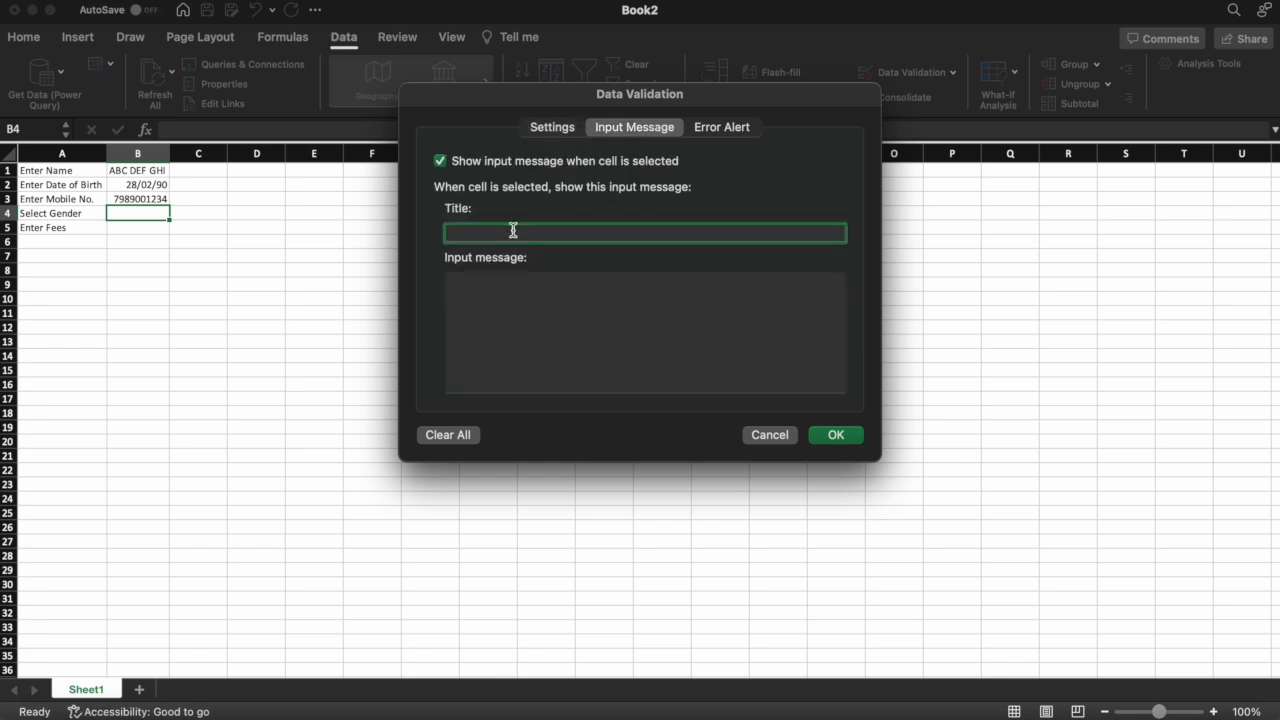
pyautogui.write('Enter Gender')
pyautogui.click(517, 309)
pyautogui.write('Enter Gender')
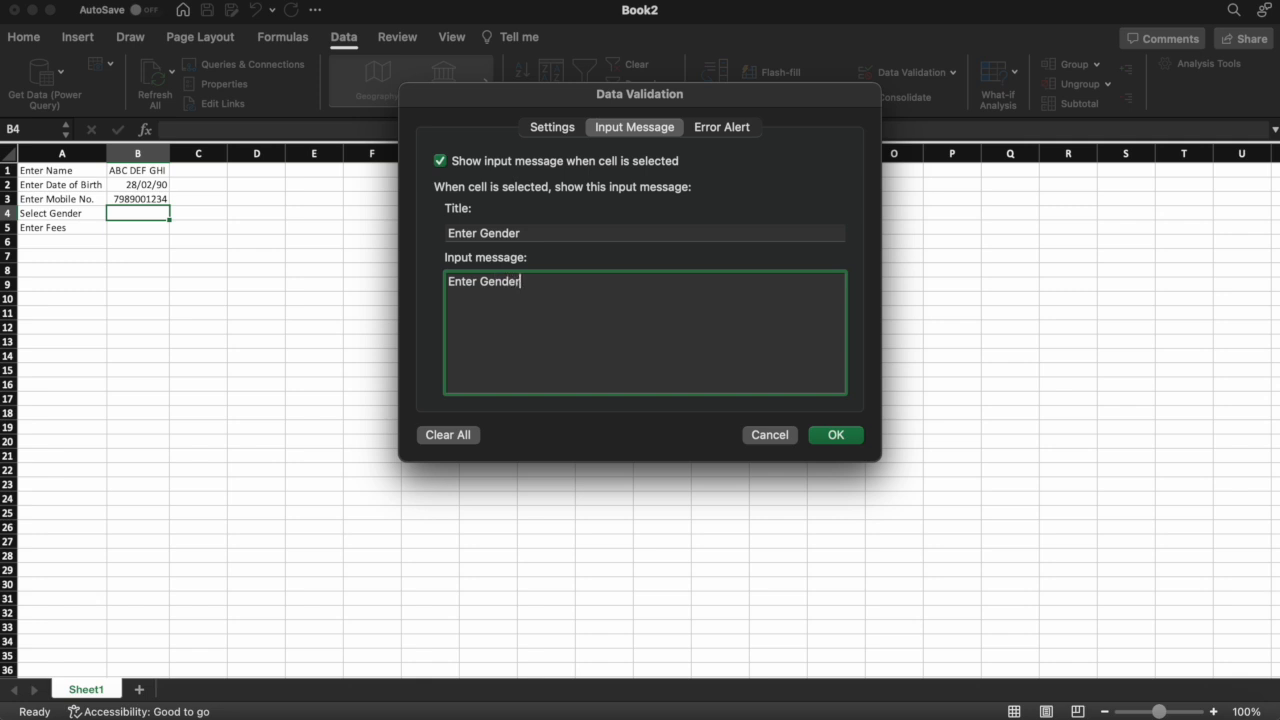
pyautogui.click(718, 127)
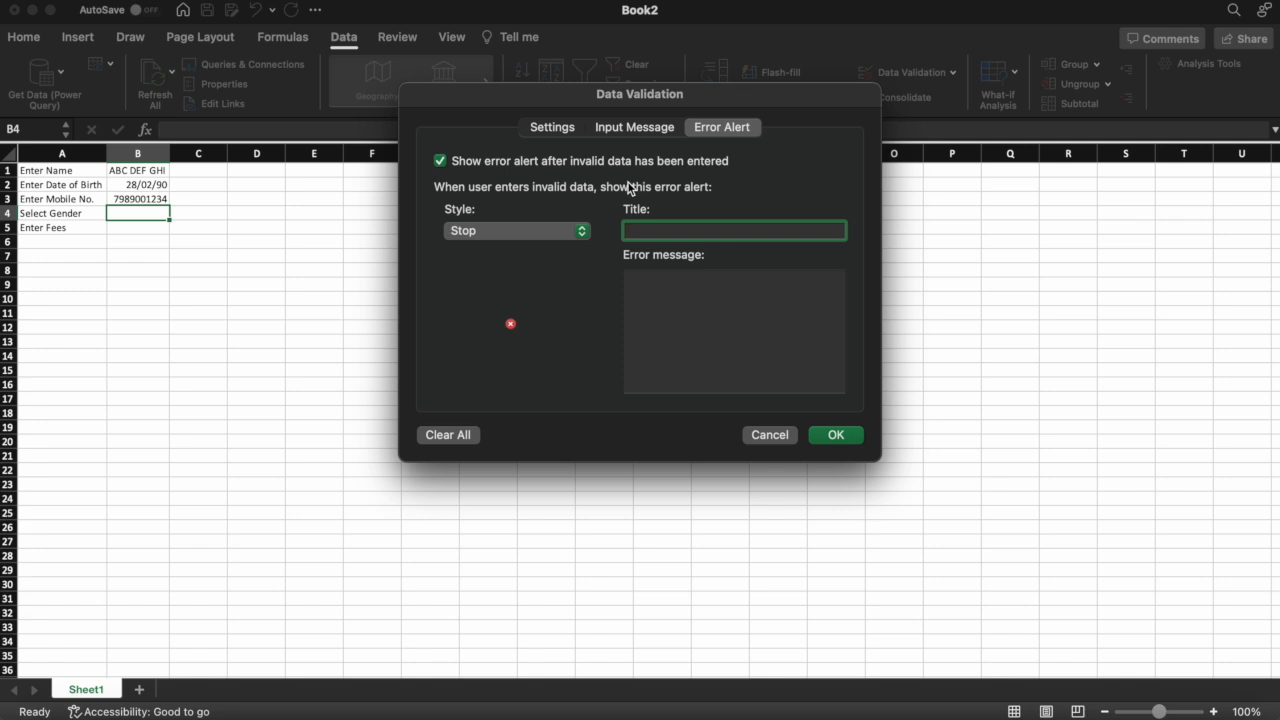
# Set B4's error alert to 'Select from Drop Down Menu' with message 'Select an item from the drop down menu', and apply
pyautogui.write('Select from Drop Down ')
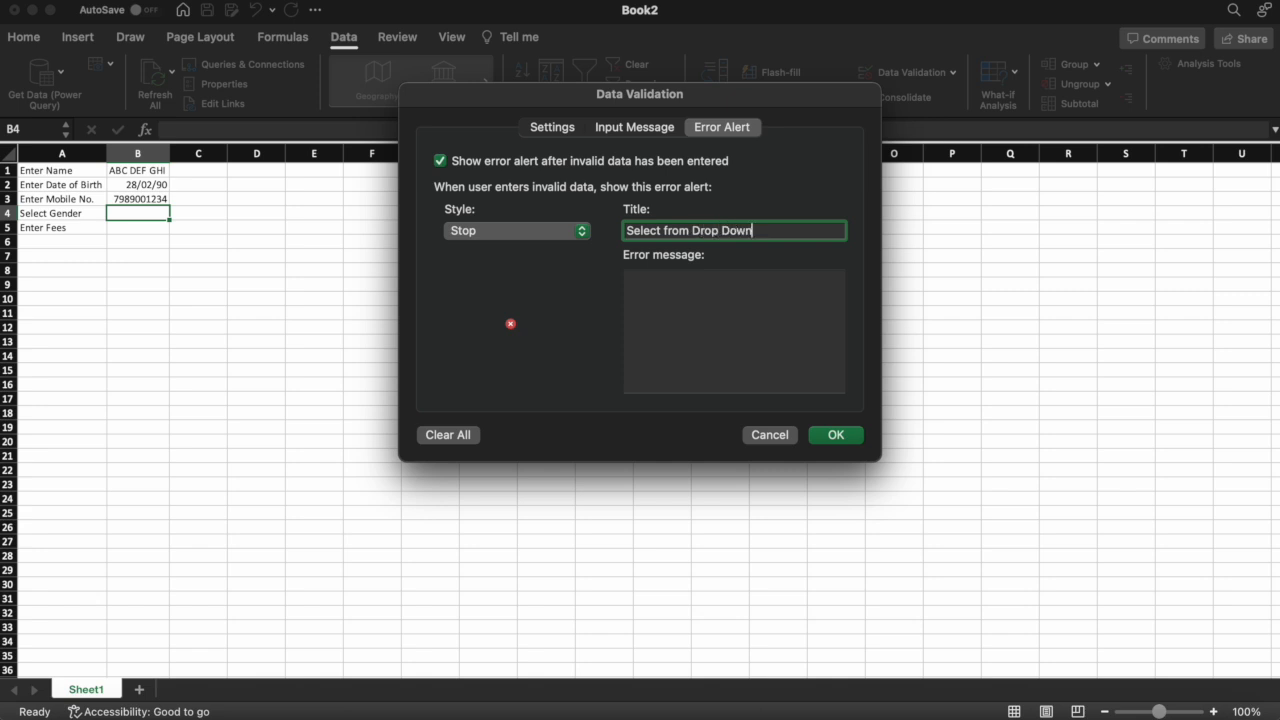
pyautogui.write('Menu')
pyautogui.click(663, 311)
pyautogui.write('Select an it')
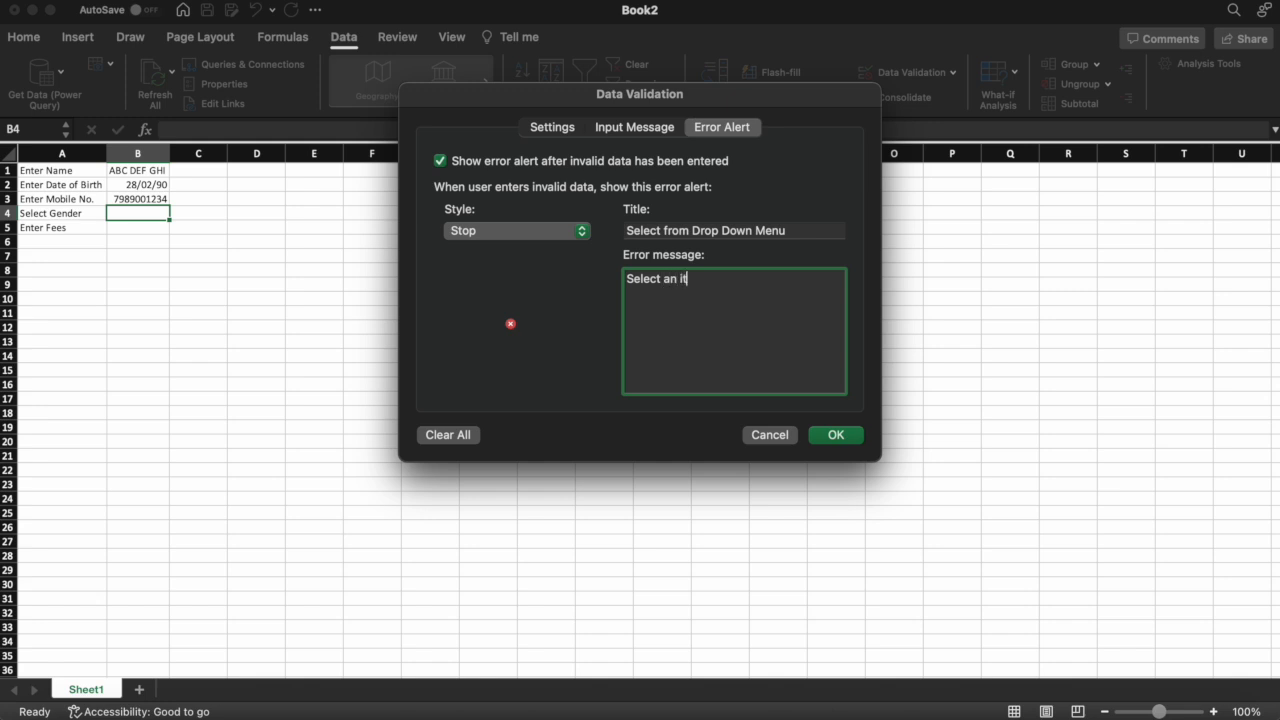
pyautogui.write('em from the drop down ')
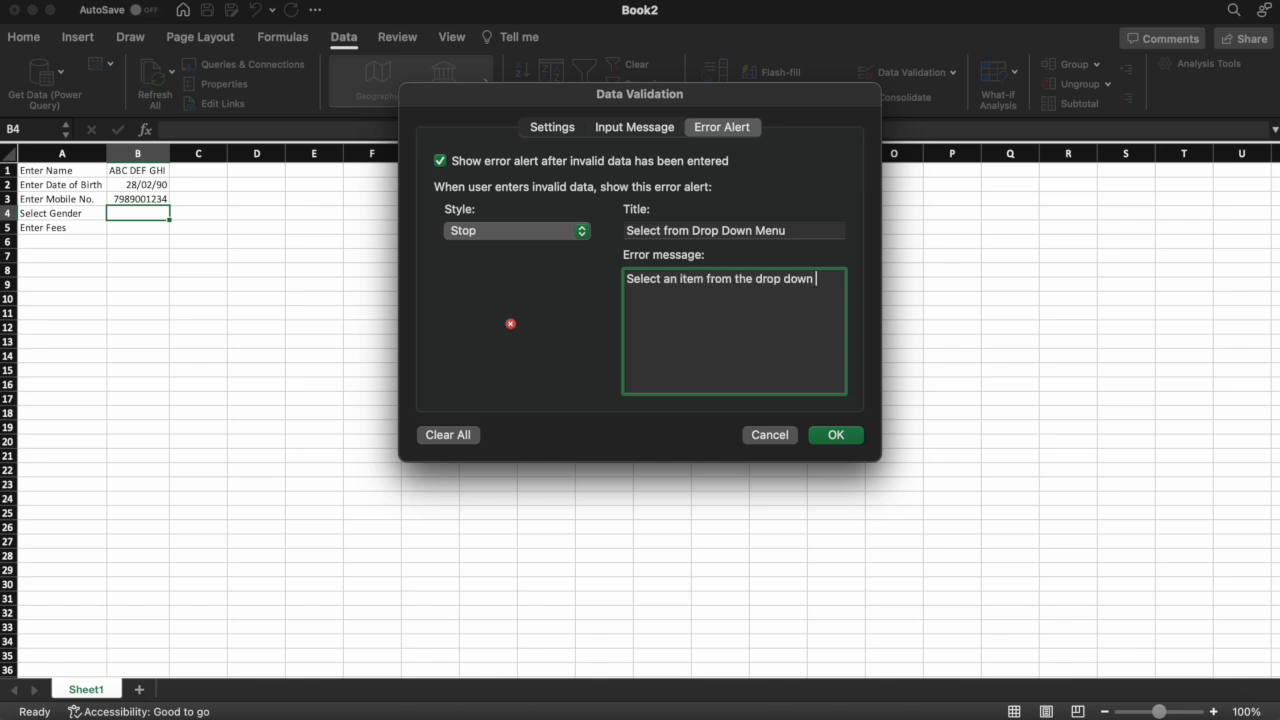
pyautogui.write('menu')
pyautogui.click(840, 446)
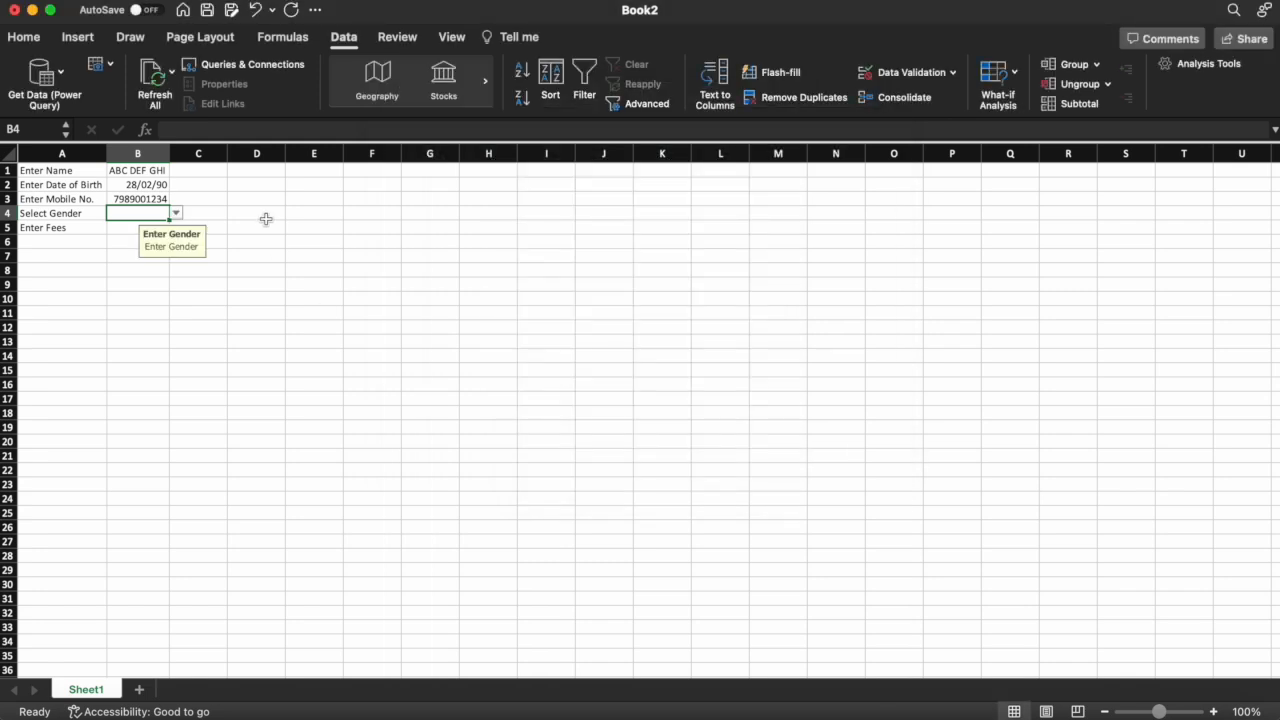
# Try Male, Female and Other in turn from B4's drop-down list
pyautogui.click(178, 216)
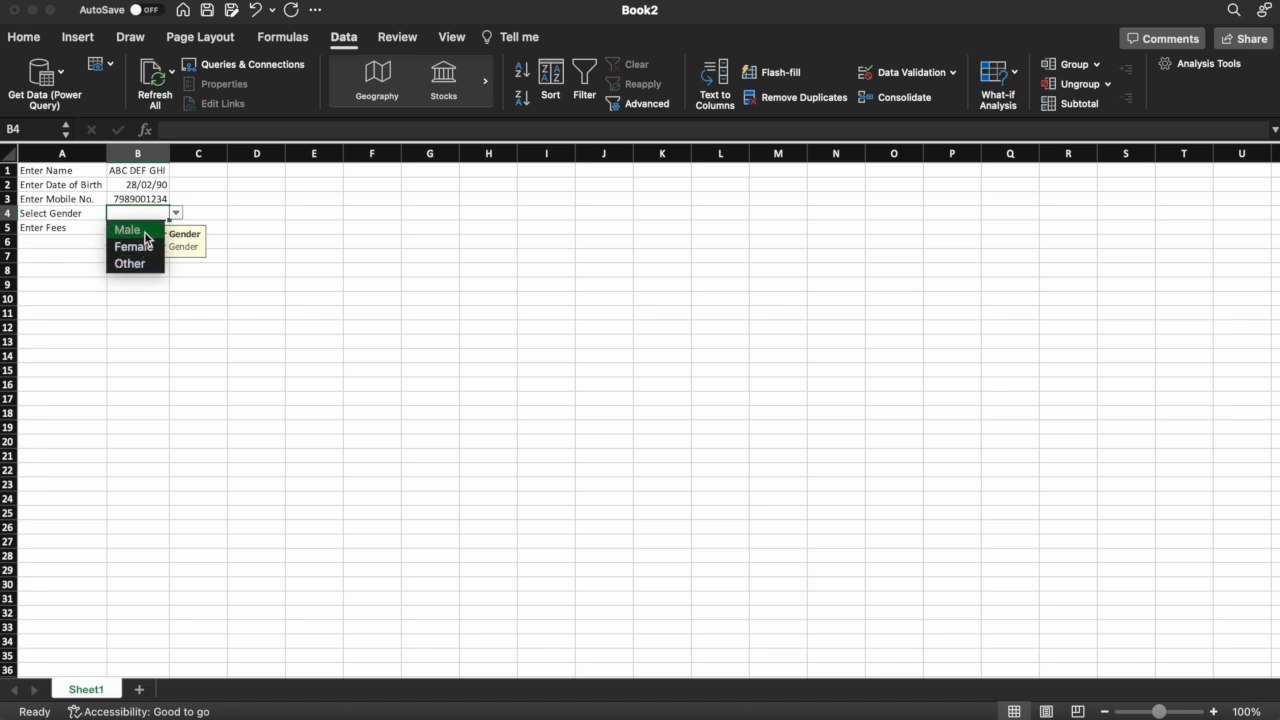
pyautogui.click(148, 231)
pyautogui.click(176, 216)
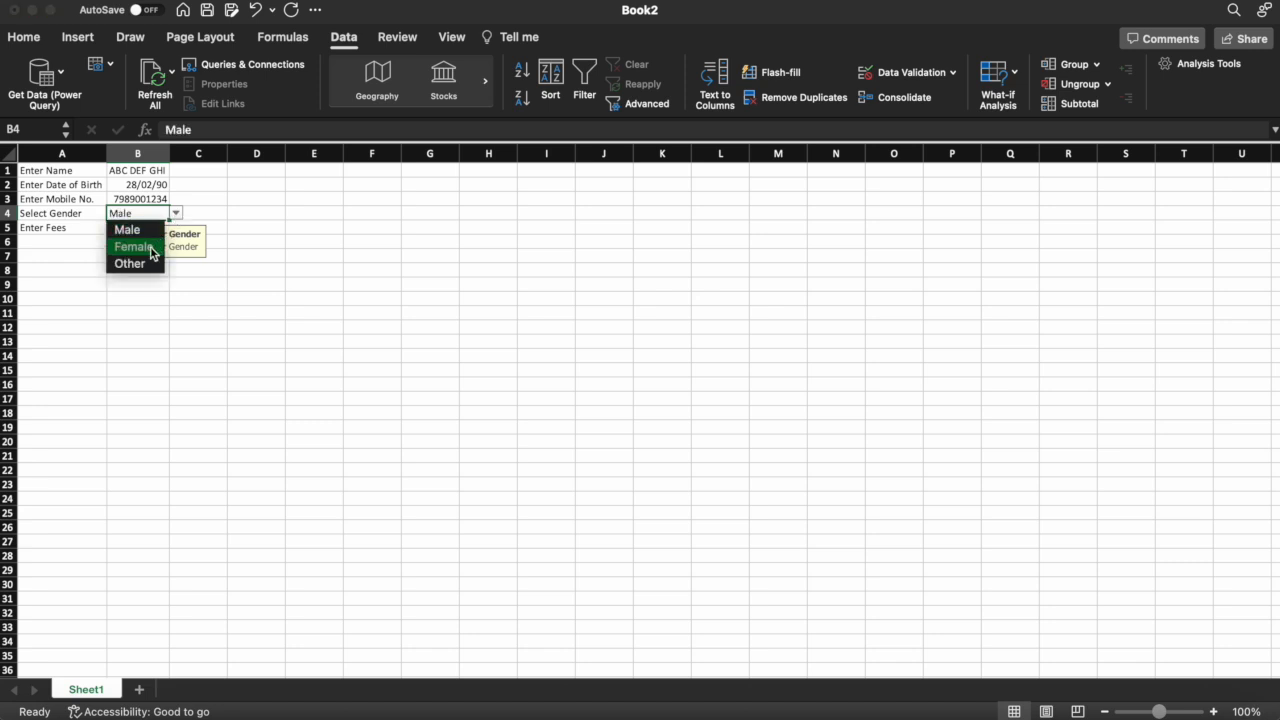
pyautogui.click(155, 247)
pyautogui.click(176, 216)
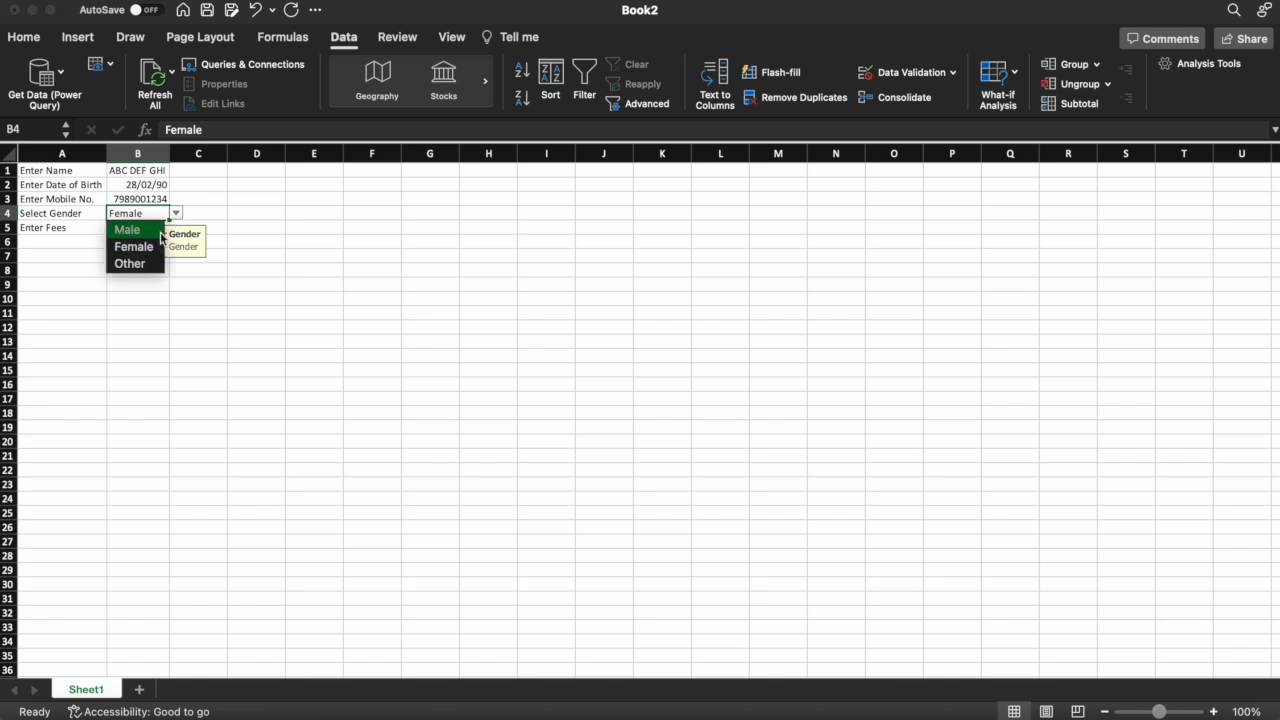
pyautogui.click(142, 266)
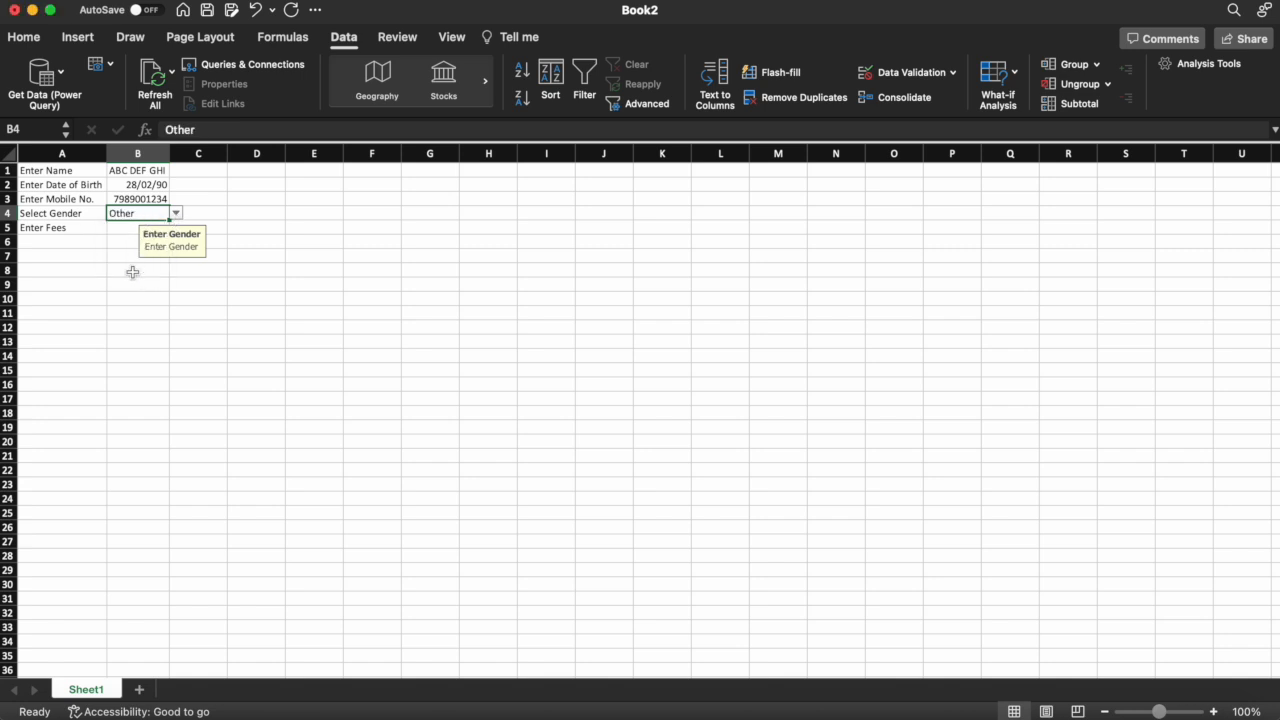
# Confirm ABCD is rejected in B4, cancel back to Male, and move to B5
pyautogui.write('ABCD')
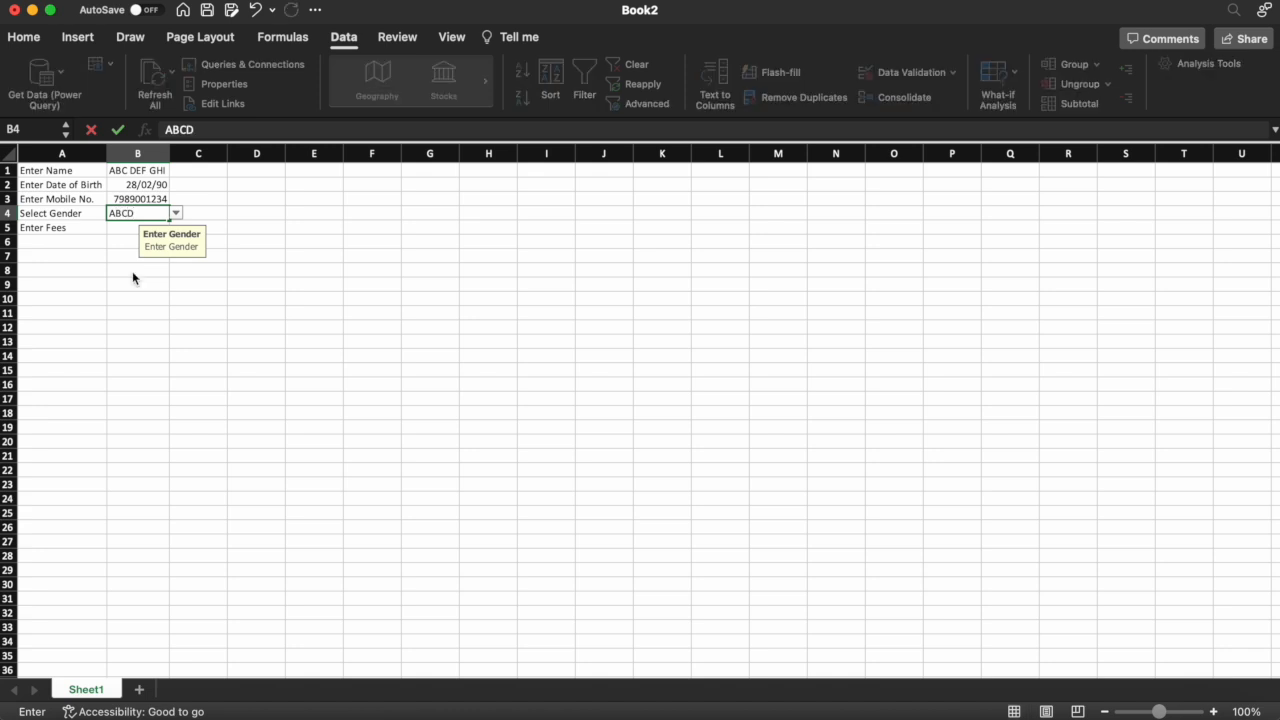
pyautogui.press('Return')
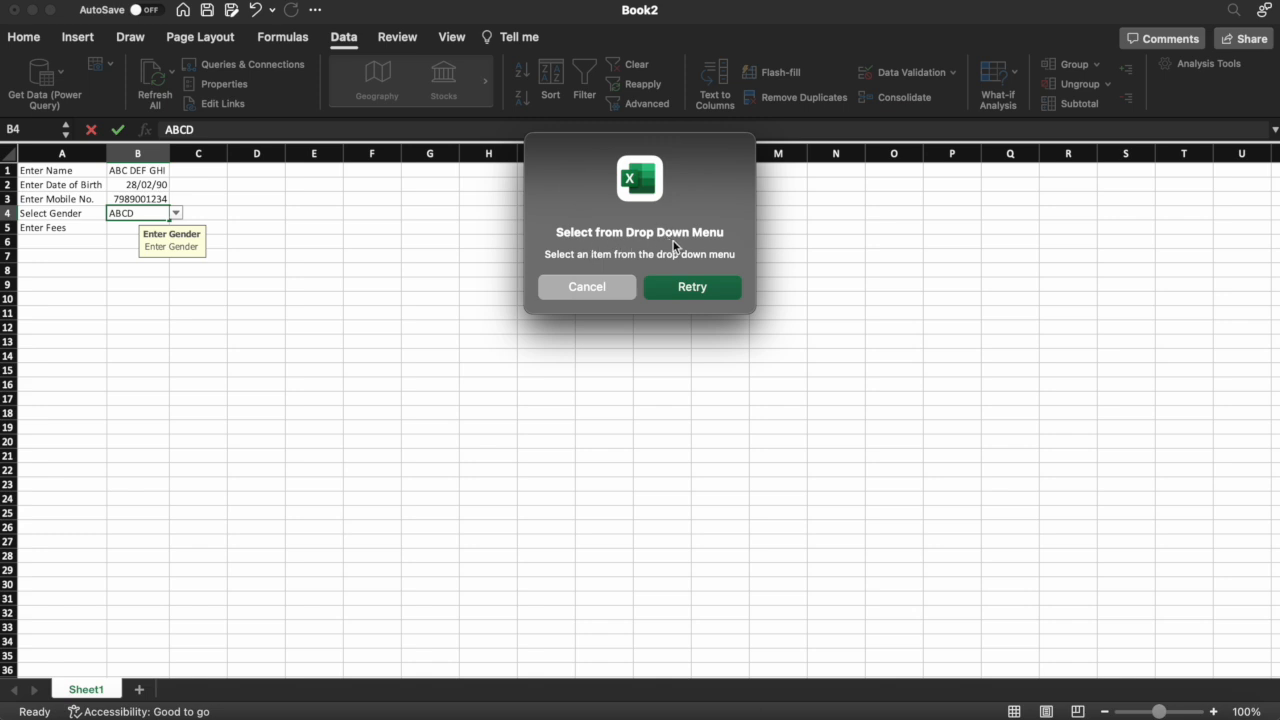
pyautogui.click(708, 284)
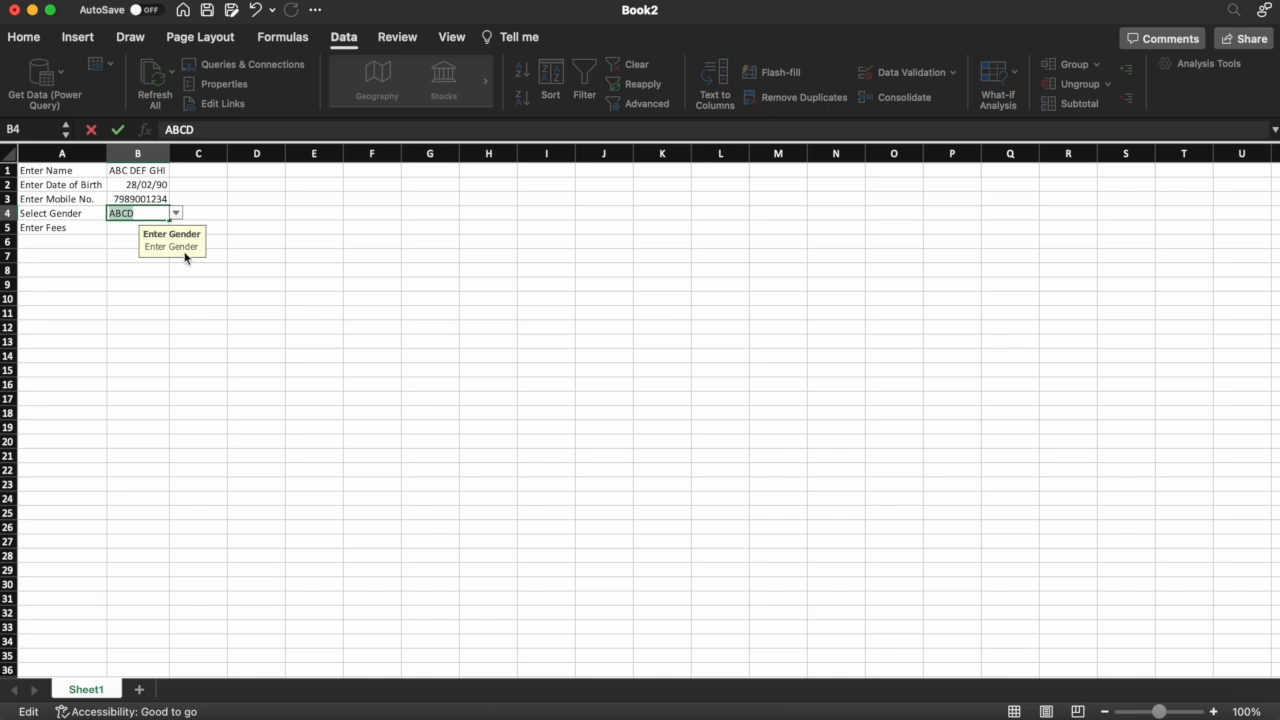
pyautogui.click(176, 213)
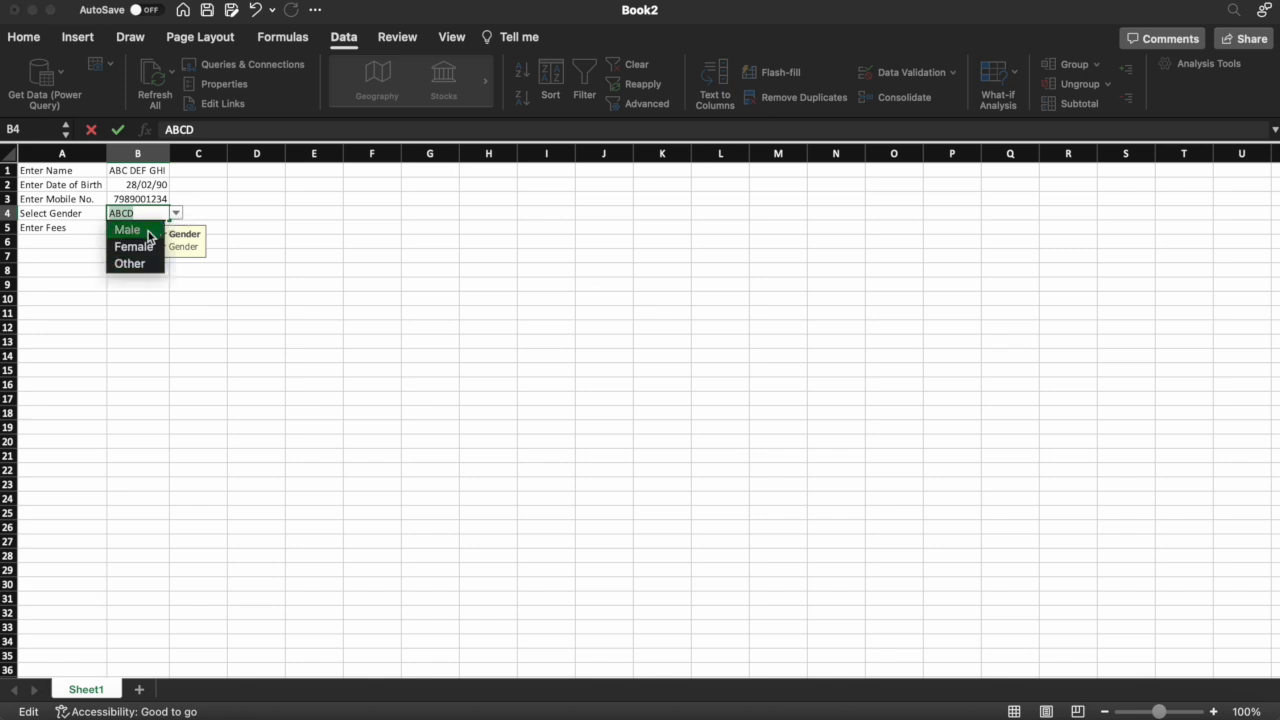
pyautogui.click(148, 236)
pyautogui.click(176, 213)
pyautogui.click(132, 233)
pyautogui.click(126, 271)
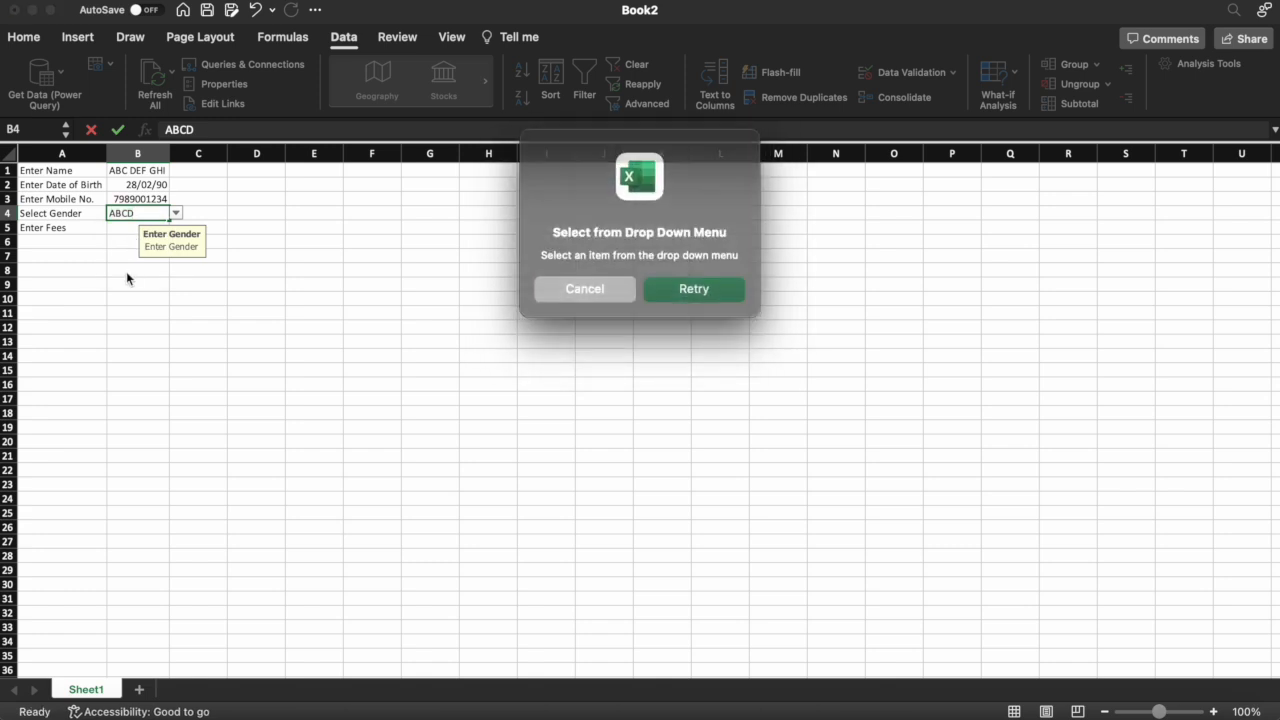
pyautogui.click(568, 287)
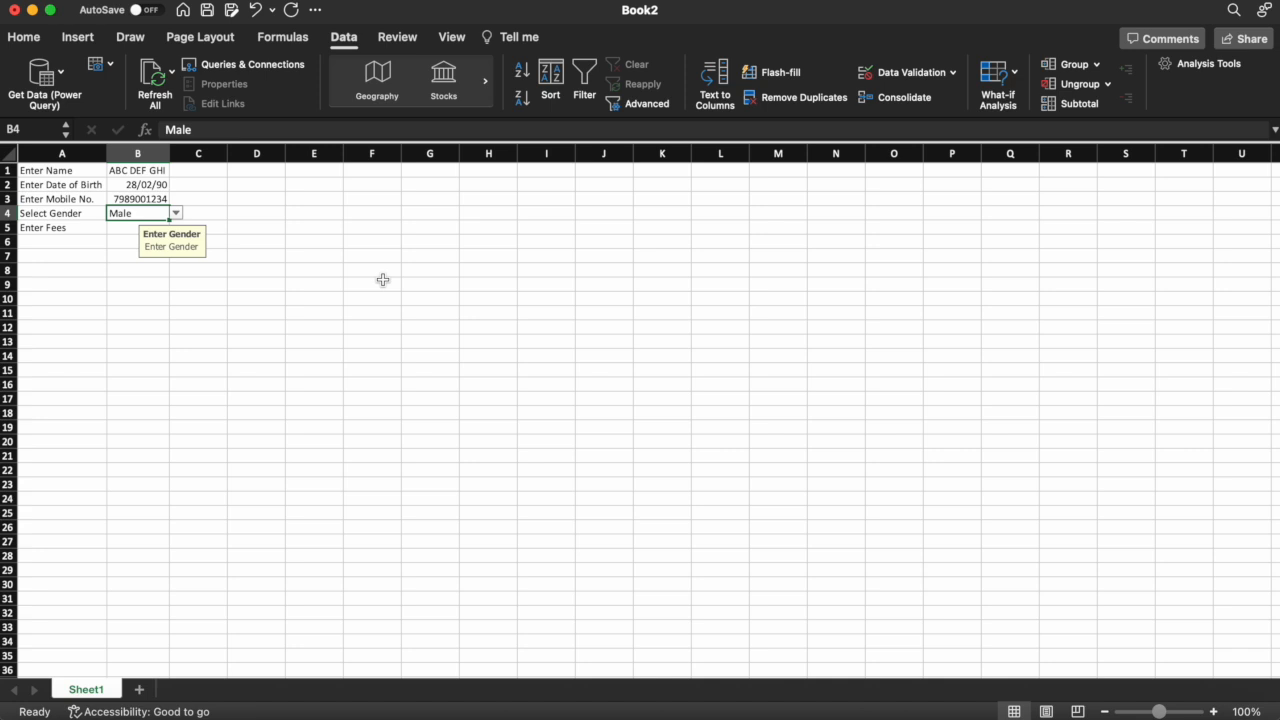
pyautogui.press('Return')
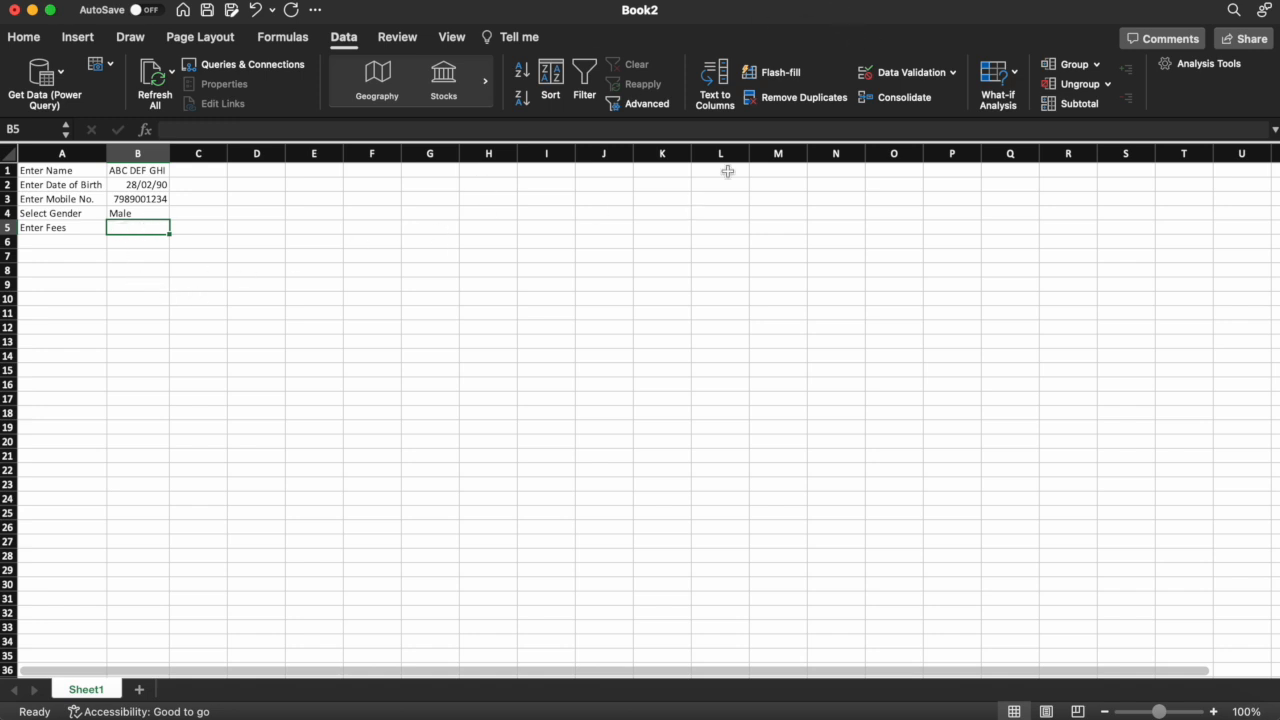
# Set B5's validation to Decimal with minimum 100 and maximum 1000
pyautogui.click(903, 74)
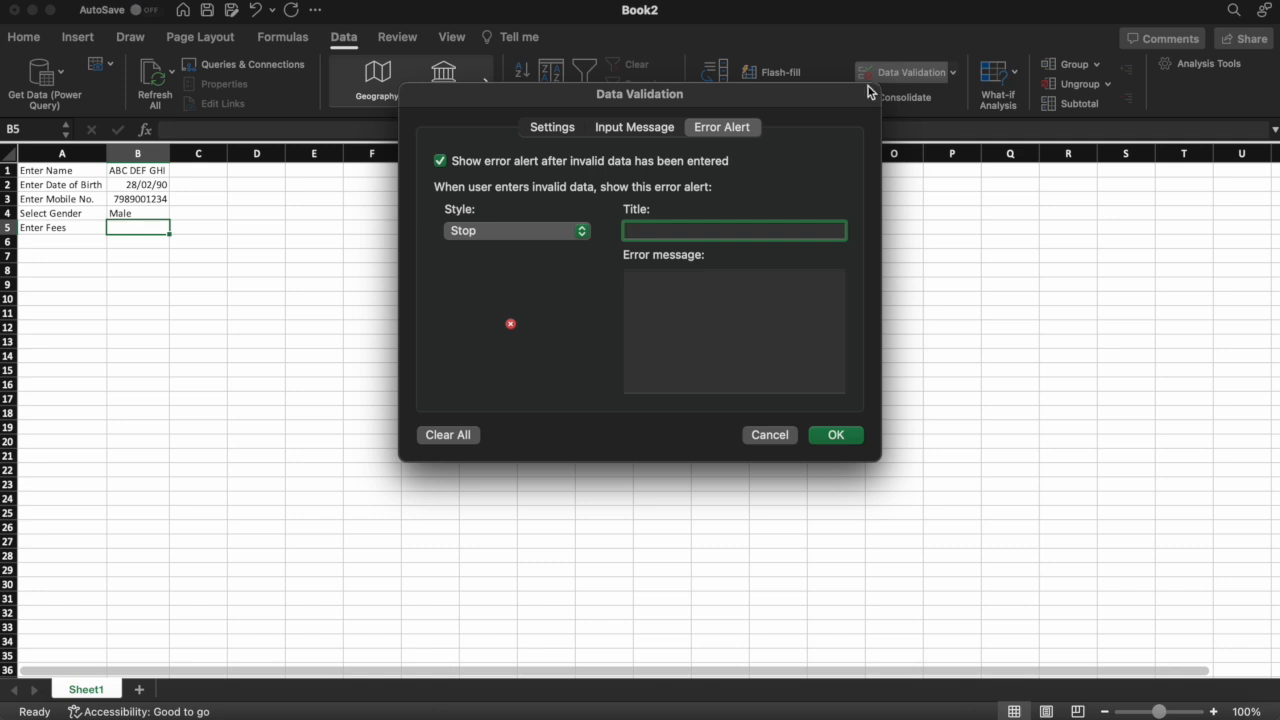
pyautogui.click(556, 130)
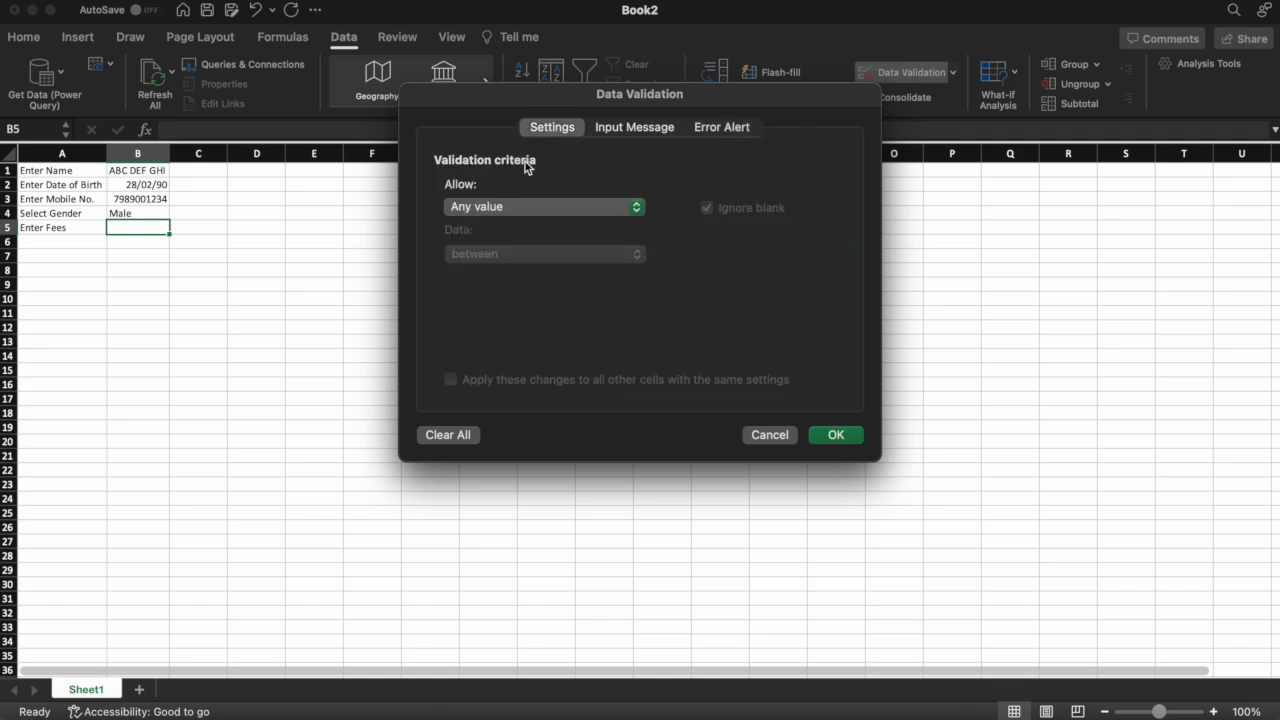
pyautogui.click(497, 208)
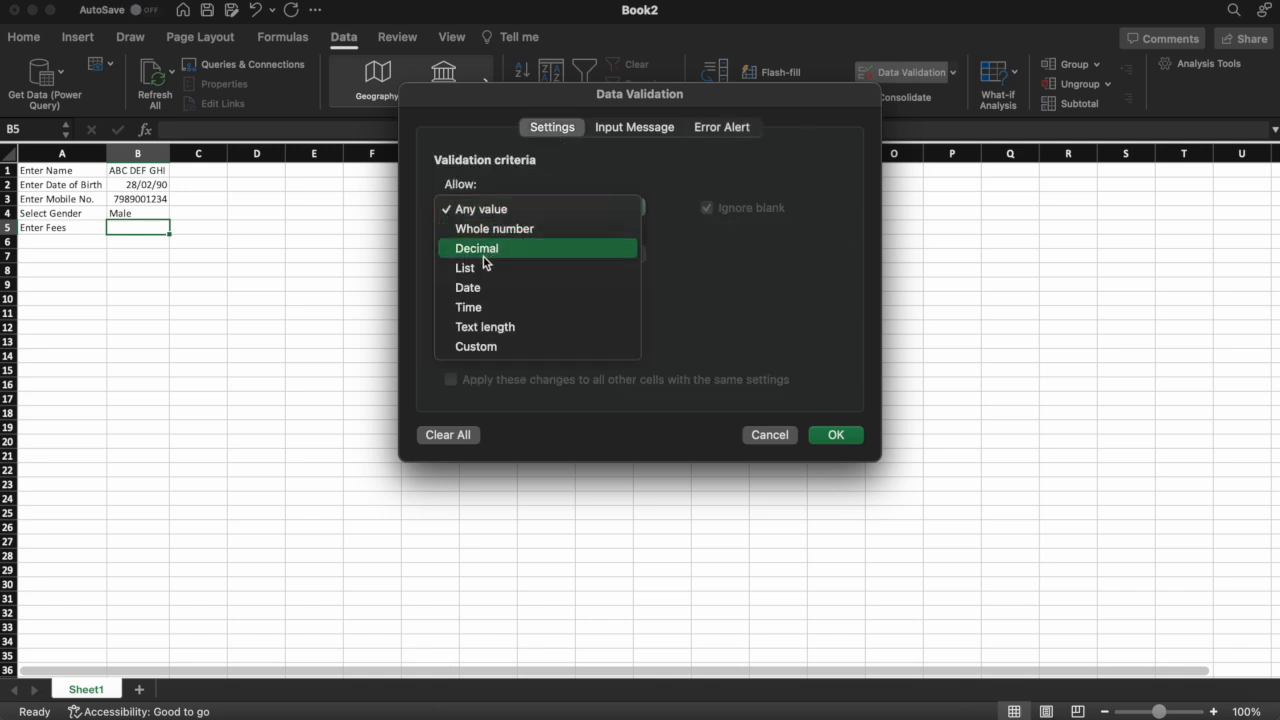
pyautogui.click(491, 249)
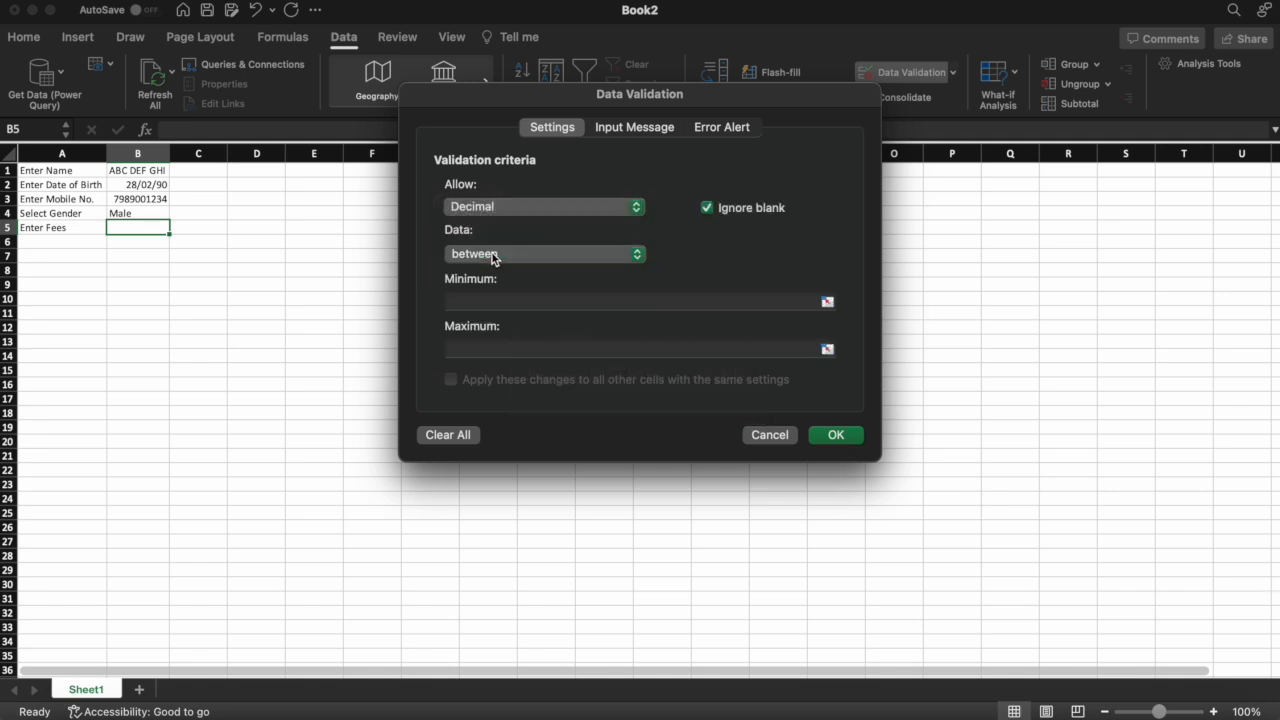
pyautogui.click(471, 303)
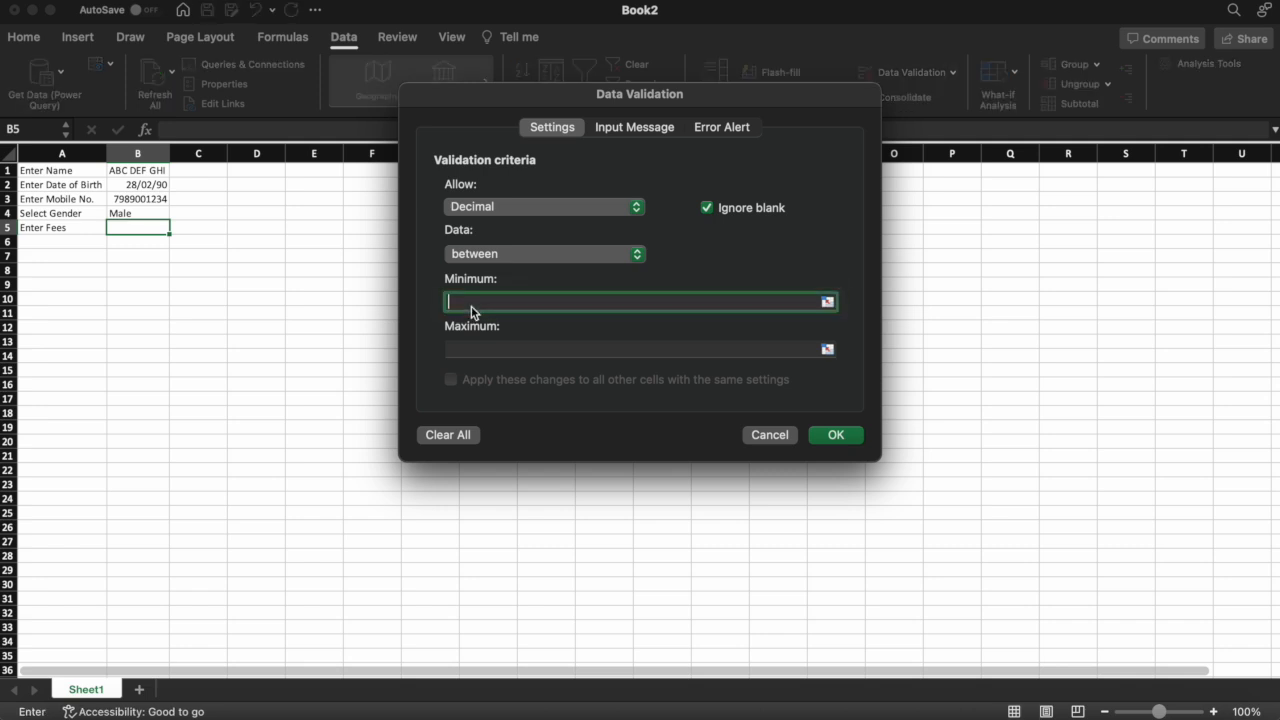
pyautogui.write('100')
pyautogui.click(468, 349)
pyautogui.write('1000')
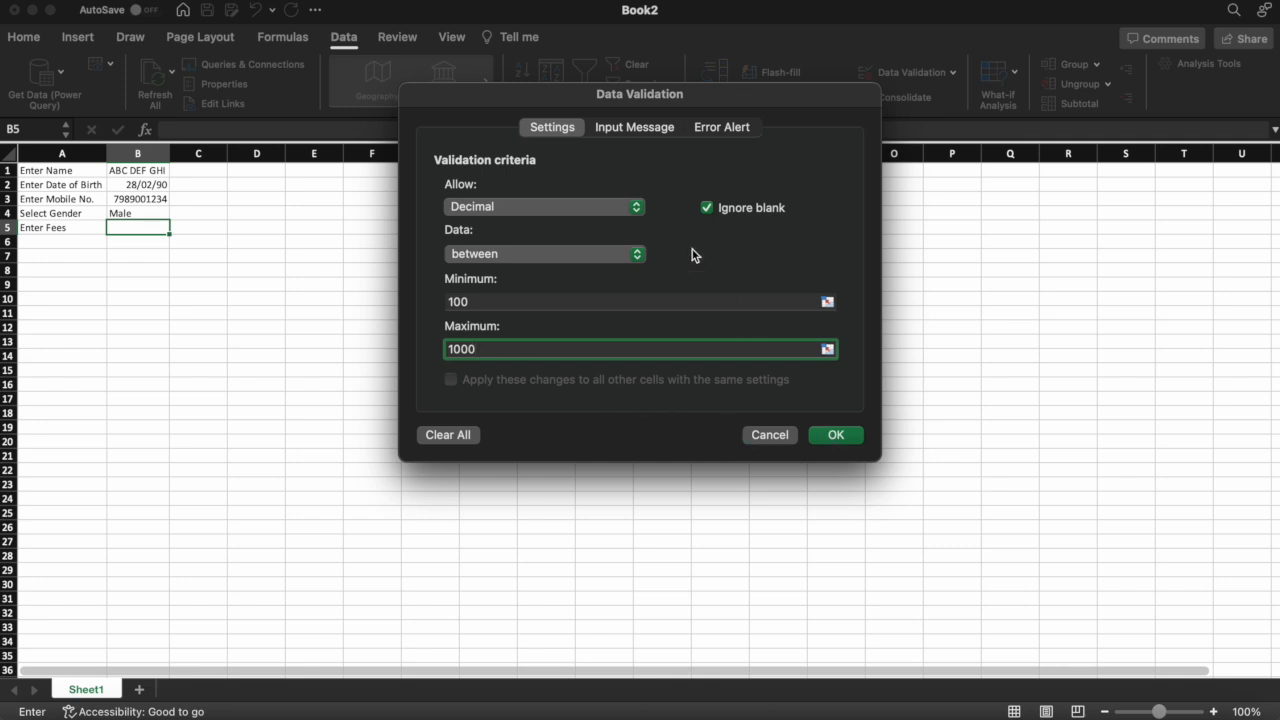
pyautogui.click(640, 130)
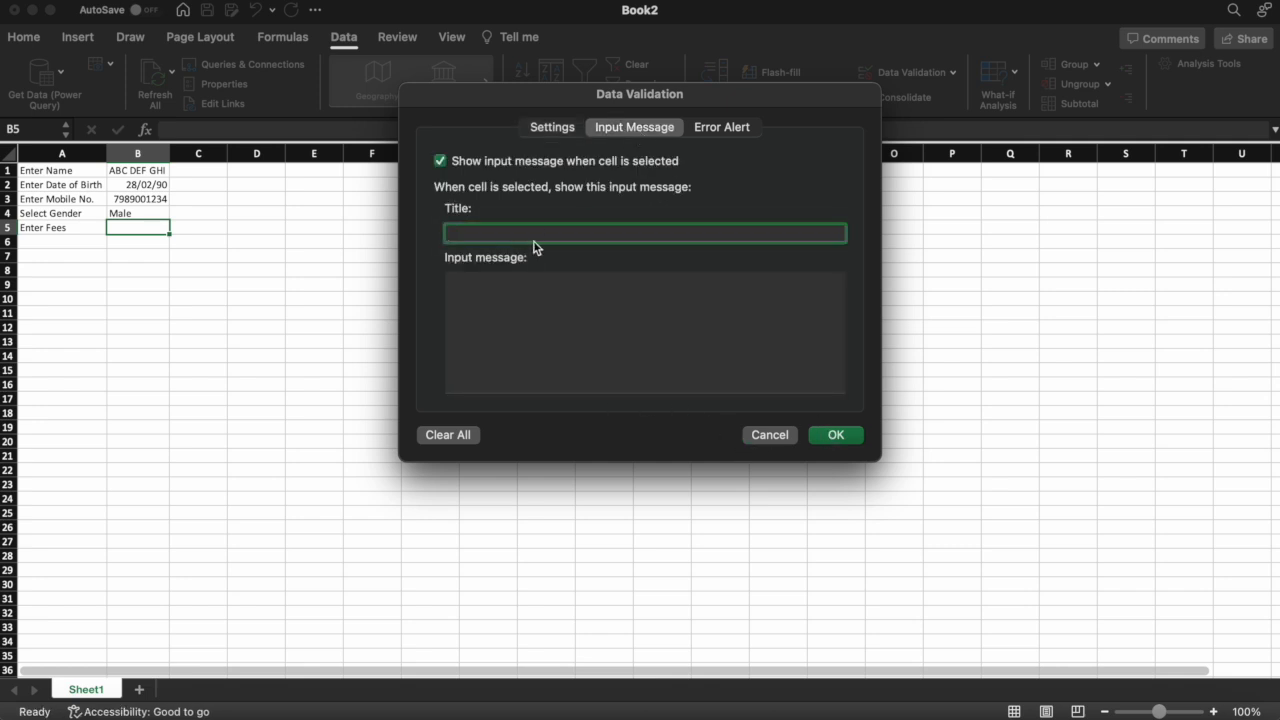
# Set B5's input message title 'Enter Fees' with text 'Enter Fees to be charged'
pyautogui.write('Enter Fees')
pyautogui.click(523, 286)
pyautogui.write('Enter Fees to be charged')
# Title the error alert 'Invalid Fees' with message 'Enter a valid fees between 100 and 1000'
pyautogui.click(733, 129)
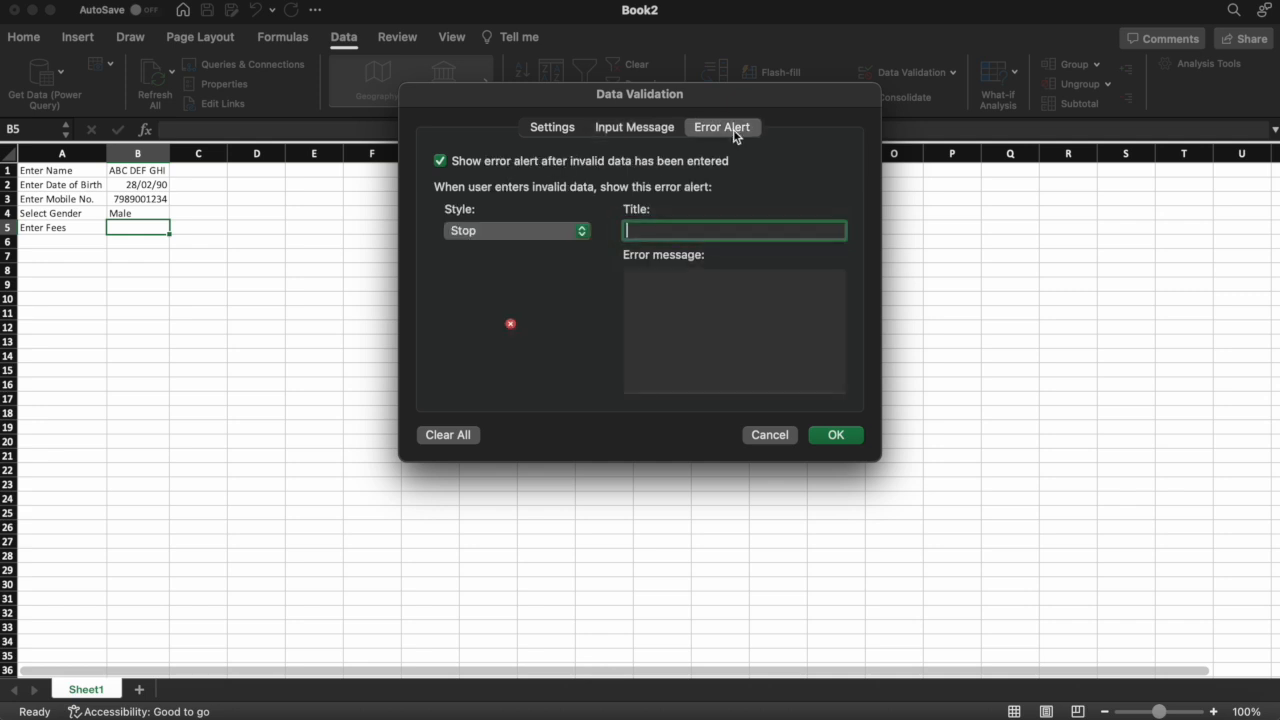
pyautogui.write('Invalid Fees')
pyautogui.click(672, 281)
pyautogui.write('Enter a ')
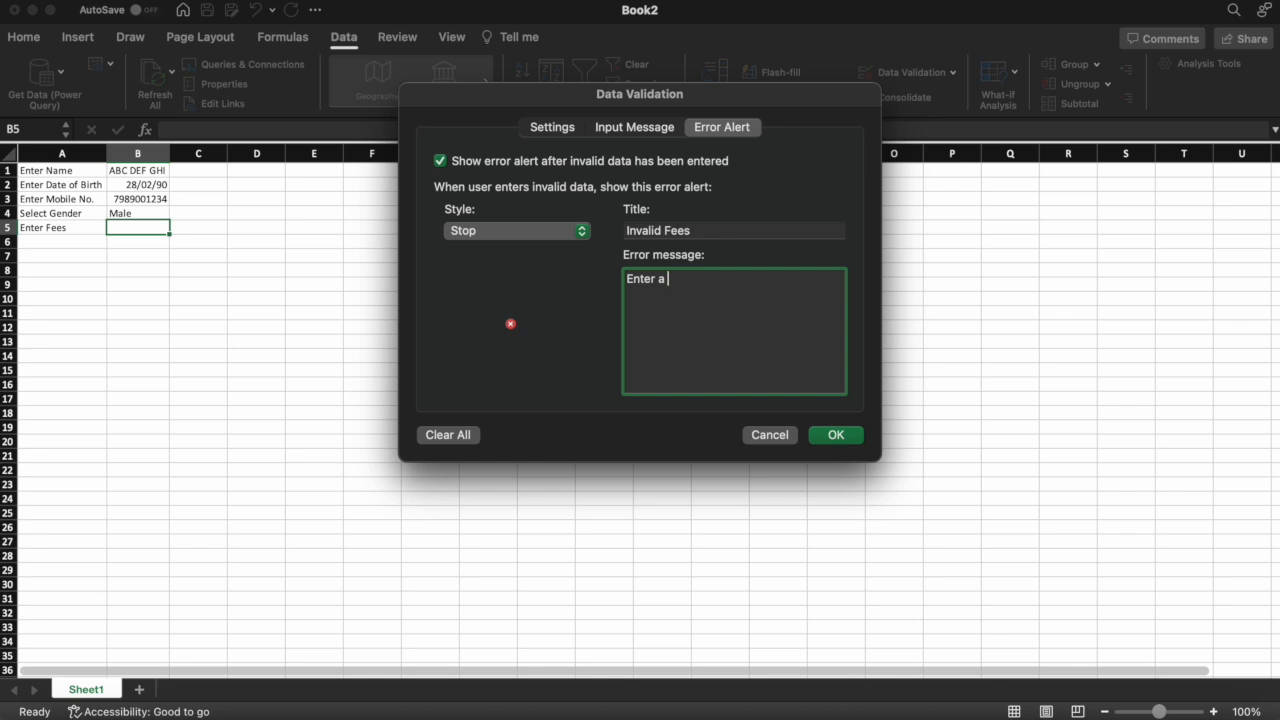
pyautogui.write('valid fees between 10')
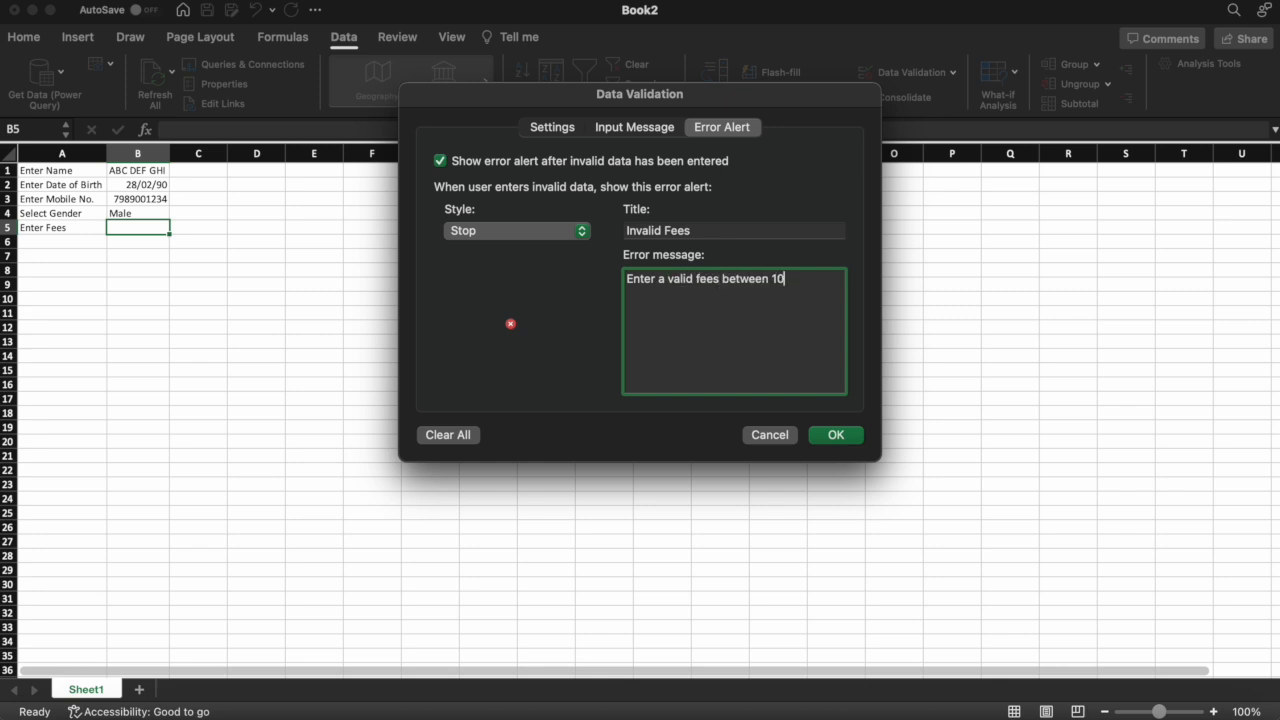
pyautogui.write('0 and 1000')
# Apply the fees rule and confirm 80 and 1001 are rejected in B5
pyautogui.click(836, 435)
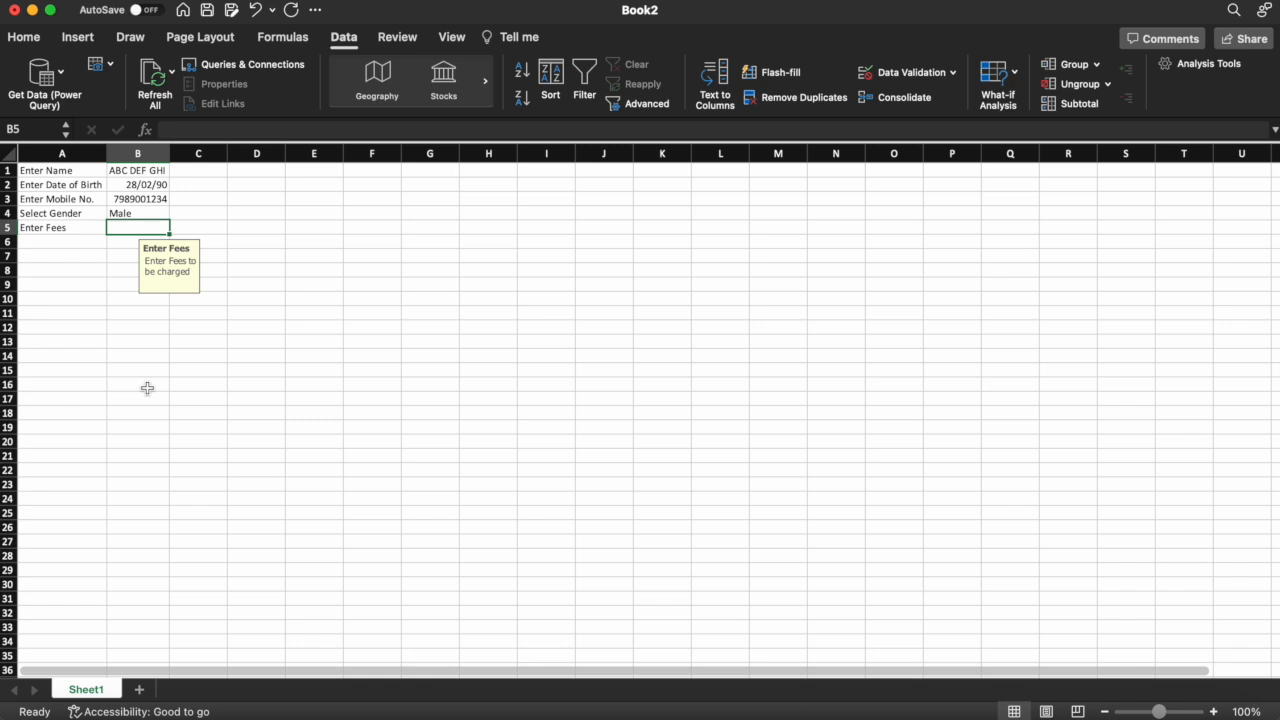
pyautogui.write('80')
pyautogui.press('Return')
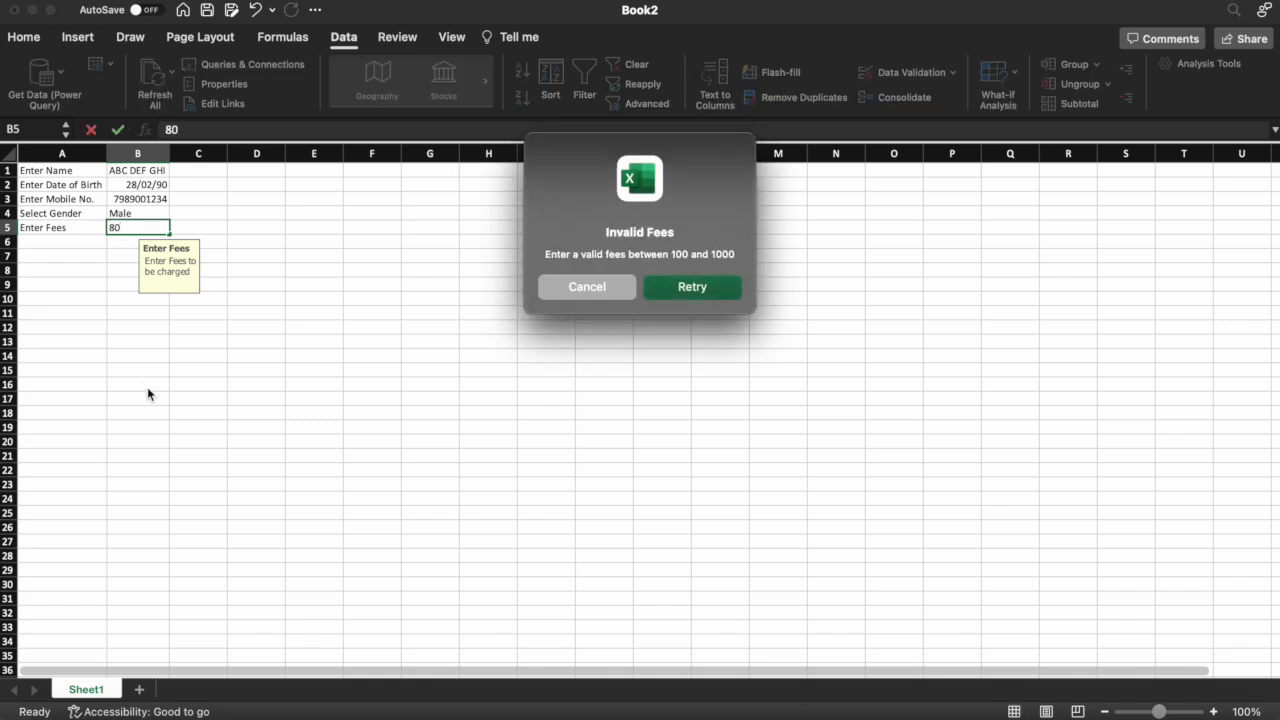
pyautogui.click(690, 287)
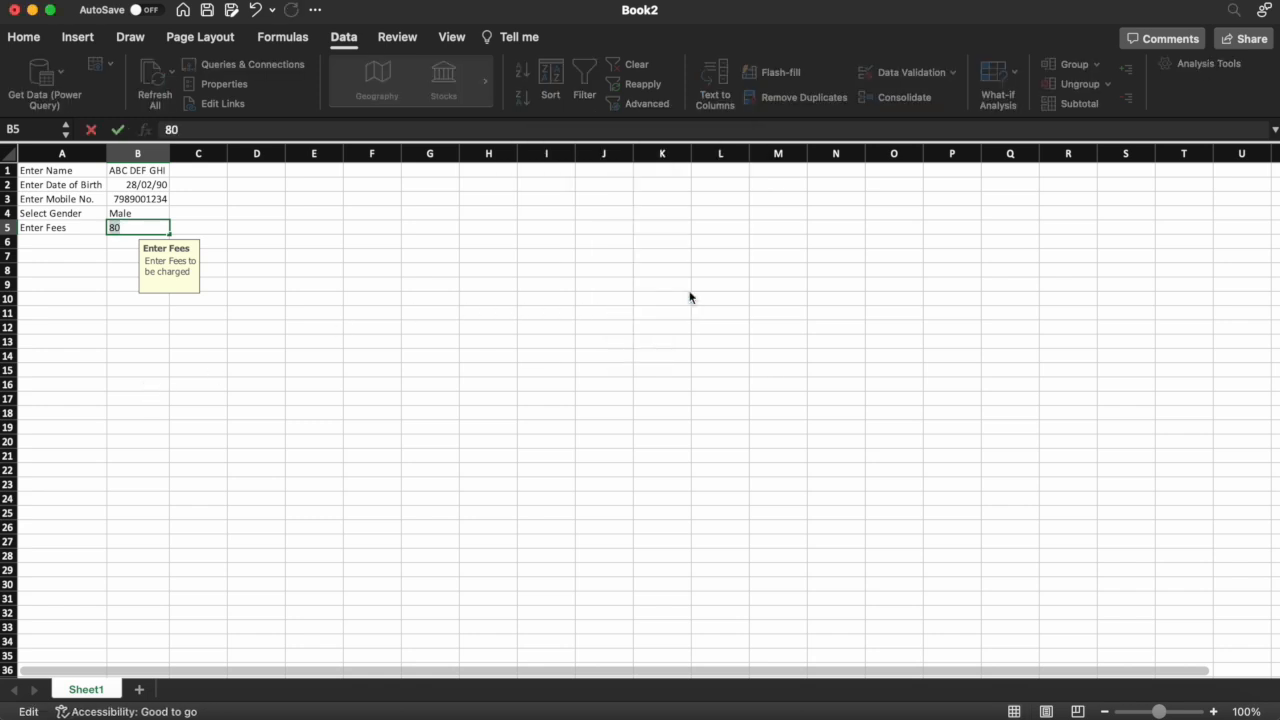
pyautogui.write('1001')
pyautogui.press('Return')
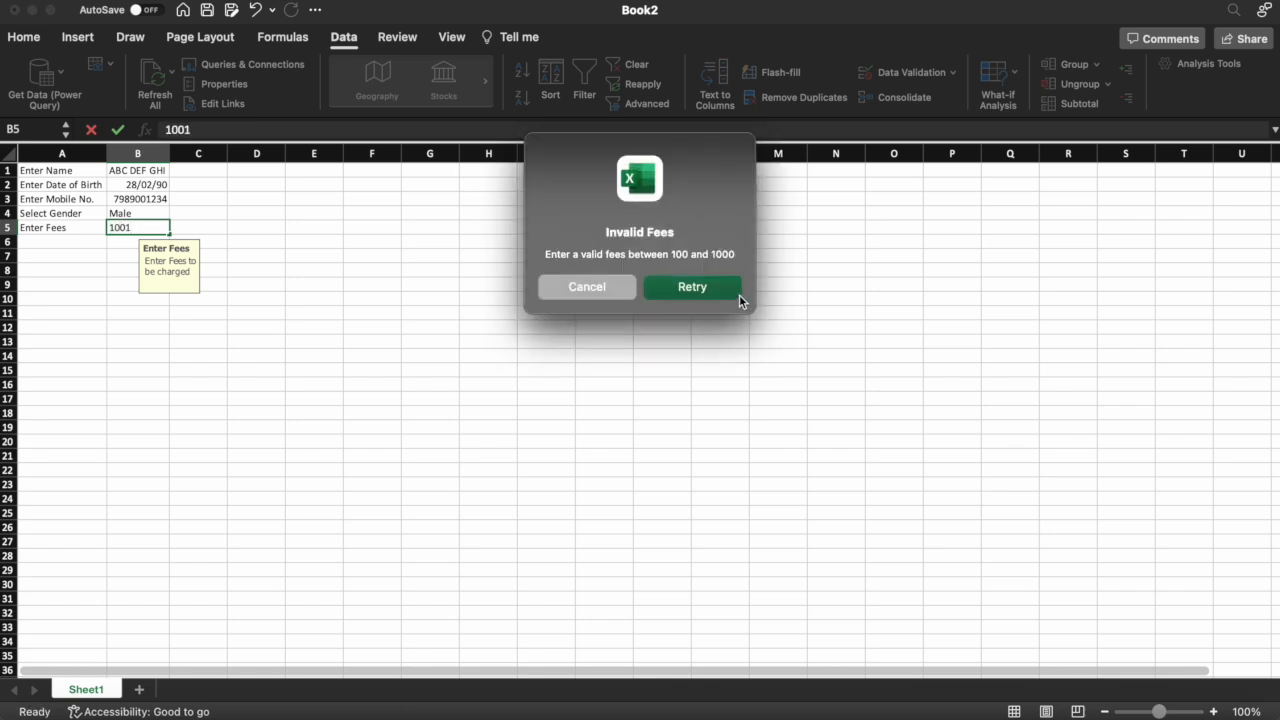
pyautogui.click(739, 295)
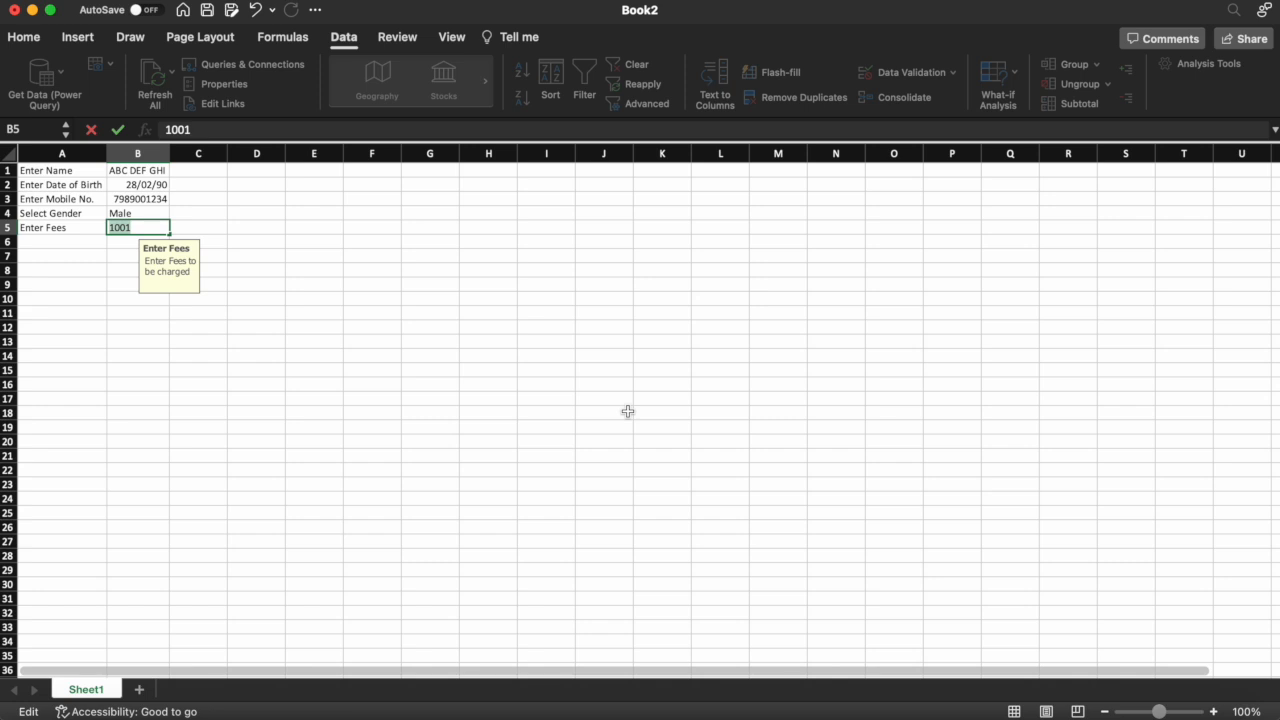
# Enter 500 then 500.5 in B5, then add a blank Sheet2
pyautogui.write('500')
pyautogui.press('Return')
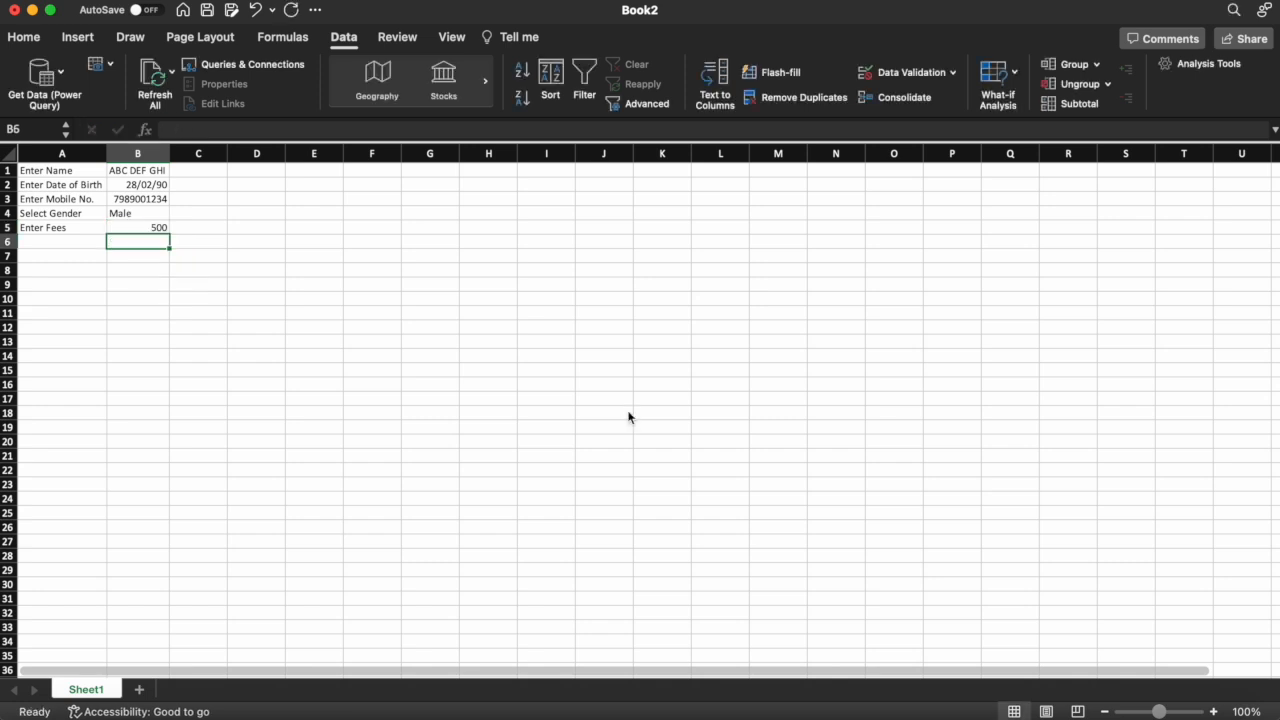
pyautogui.press('Up')
pyautogui.write('500.5')
pyautogui.press('Return')
pyautogui.press('Up')
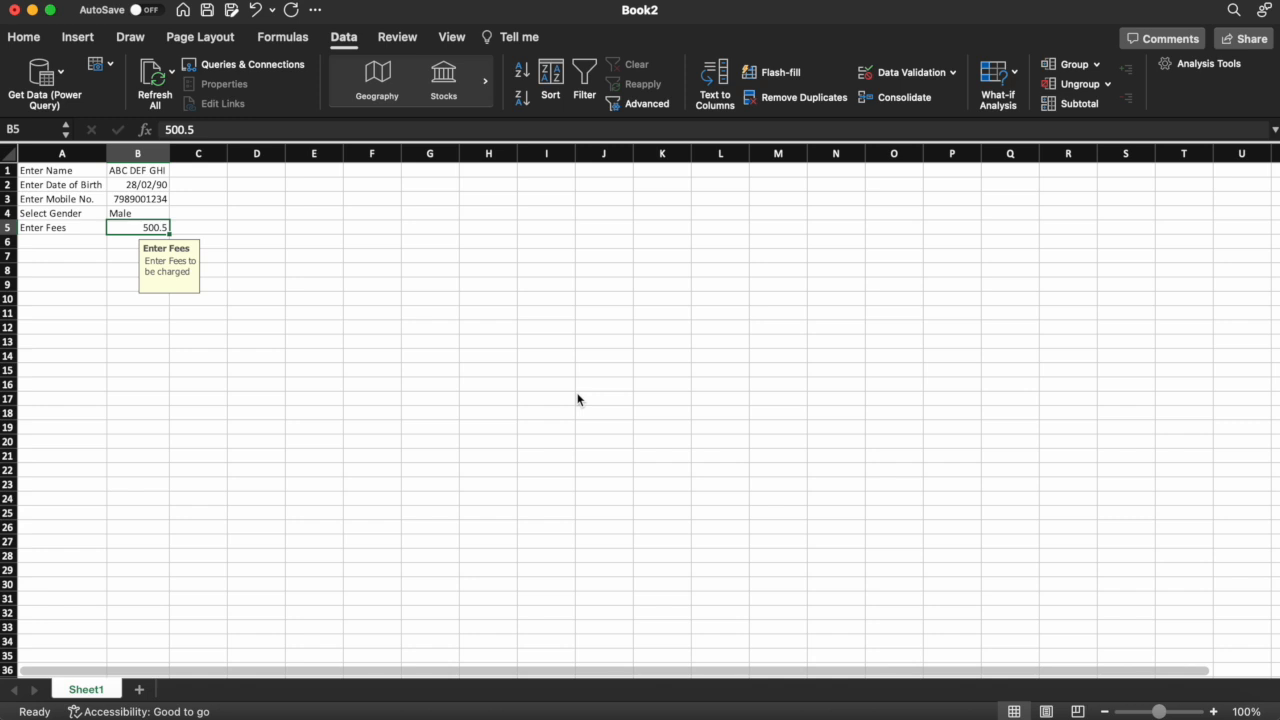
pyautogui.click(256, 284)
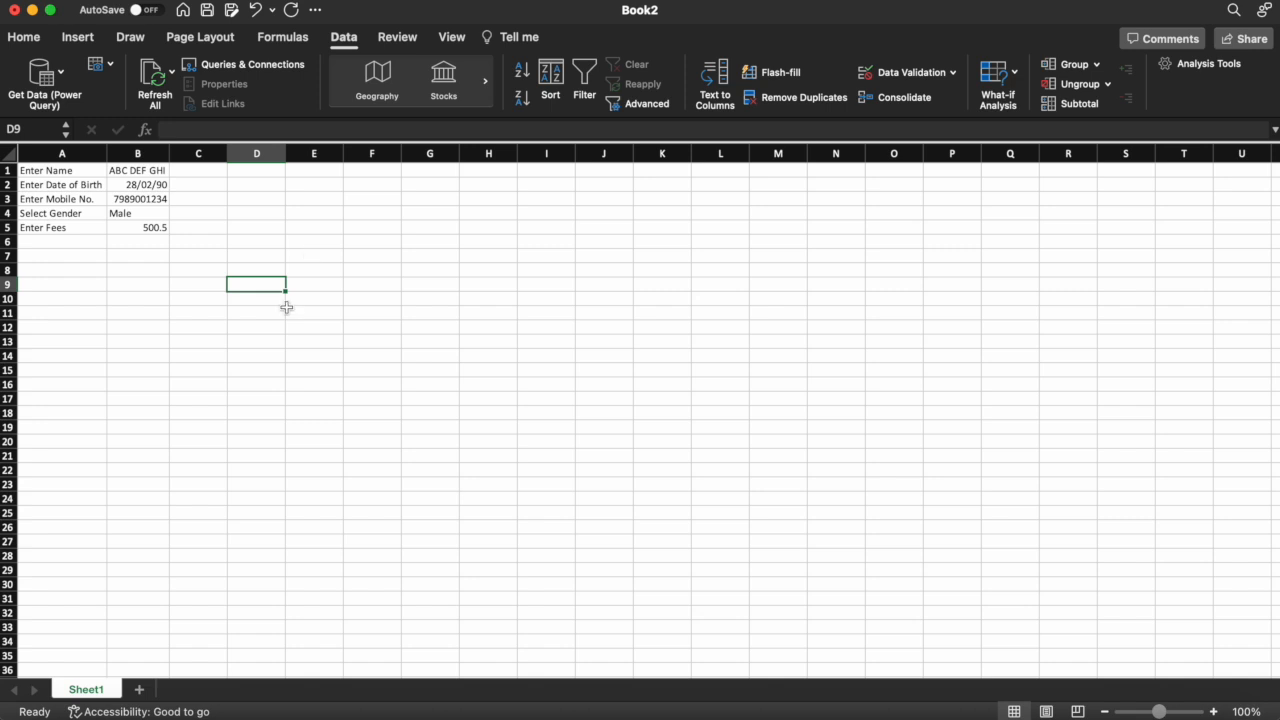
pyautogui.click(139, 689)
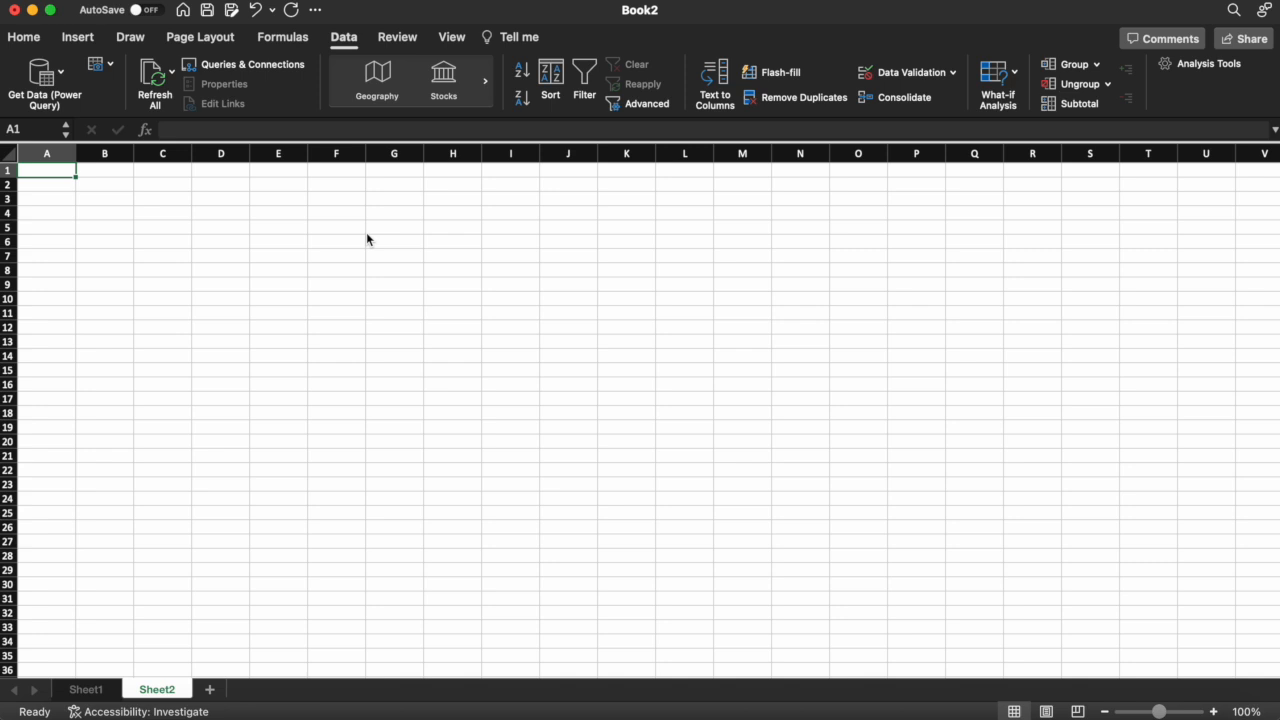
pyautogui.click(86, 690)
pyautogui.click(157, 212)
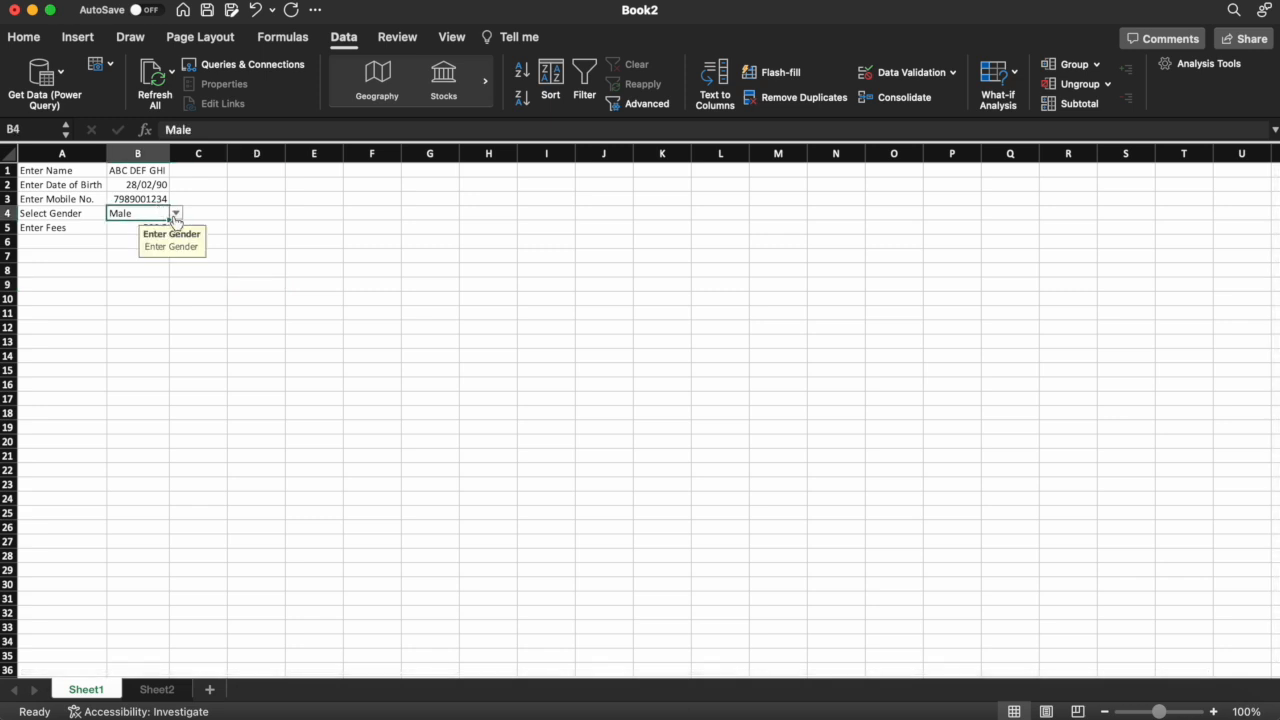
pyautogui.click(175, 215)
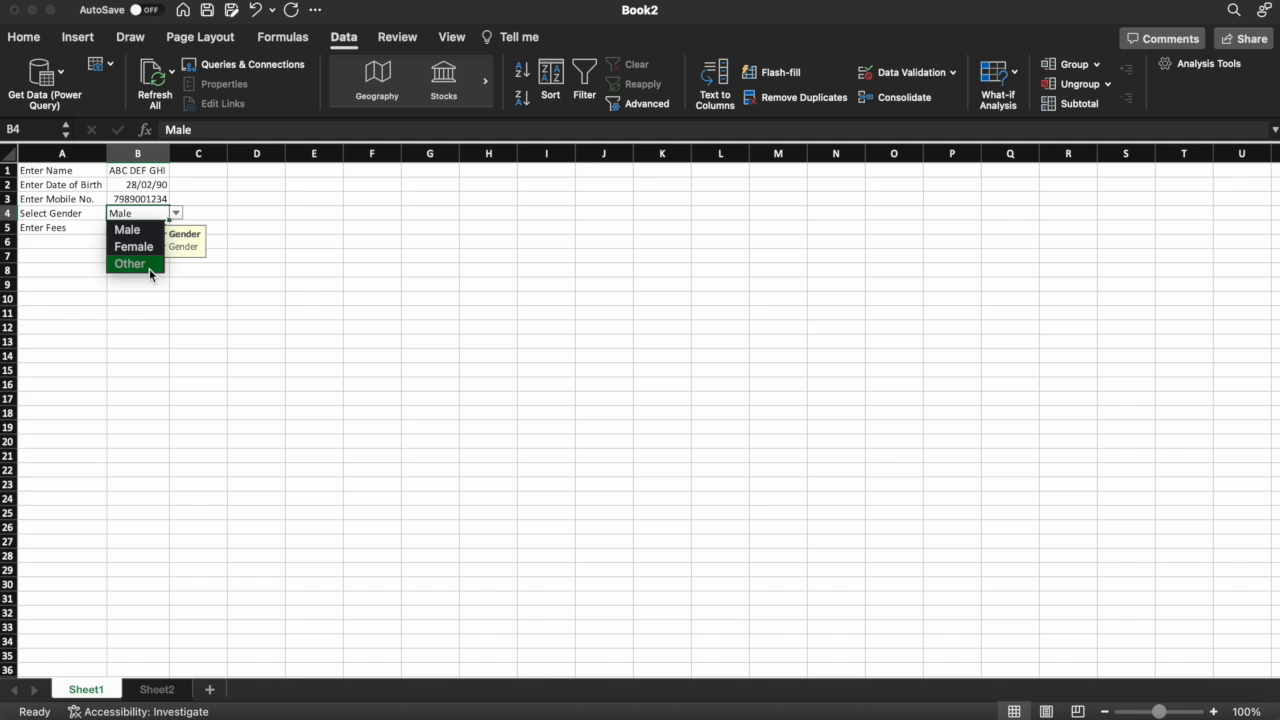
pyautogui.click(305, 259)
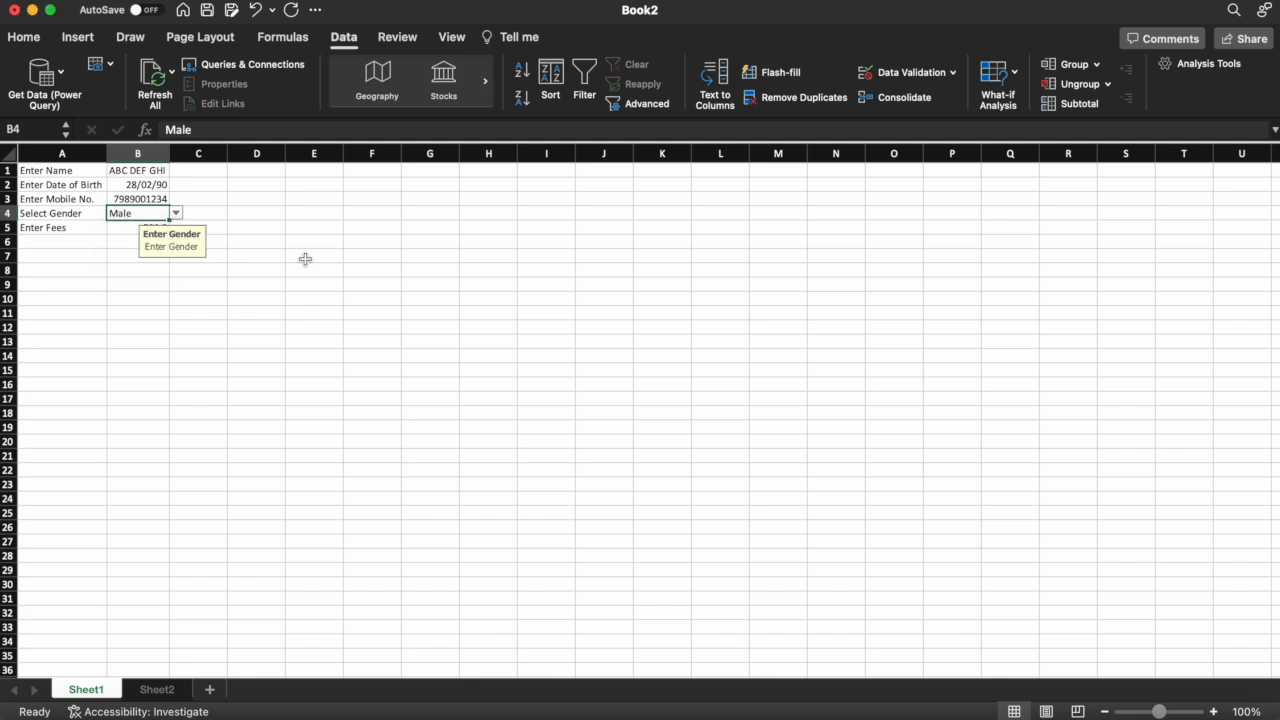
pyautogui.click(156, 690)
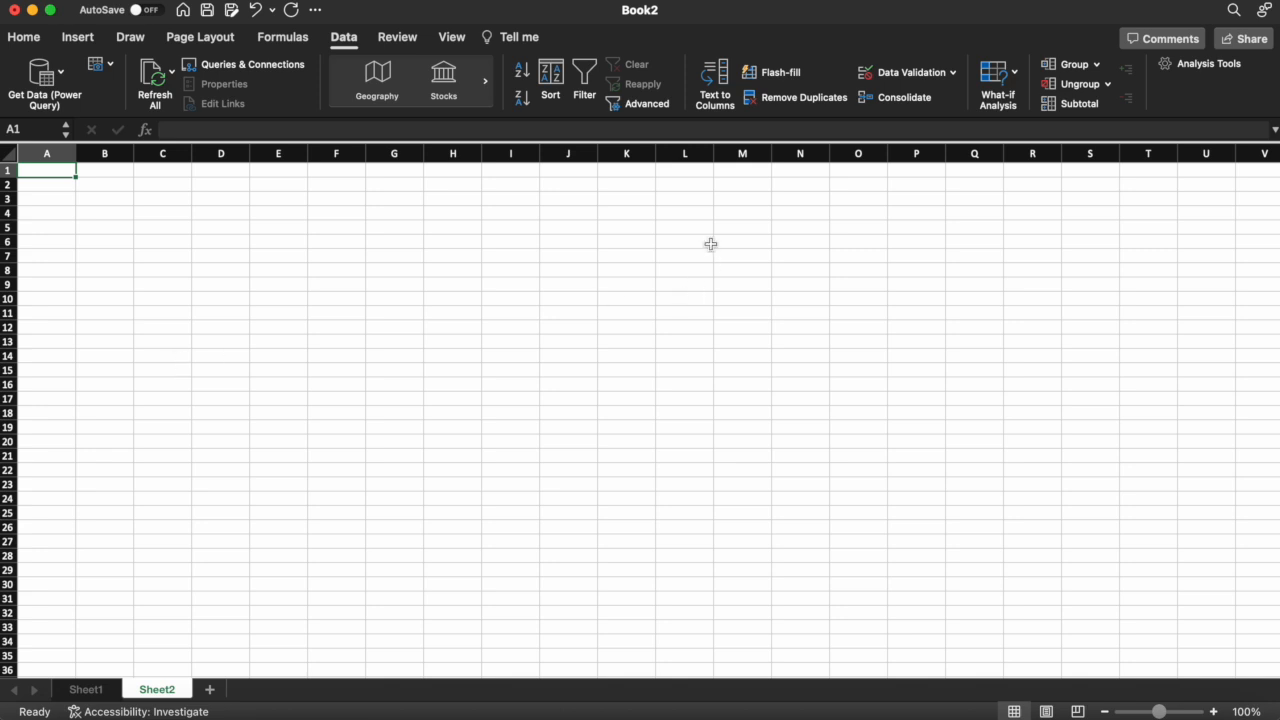
# Enter A, B, C, D, E, F, G down column L from L1 to L7
pyautogui.click(694, 172)
pyautogui.write('A')
pyautogui.press('Return')
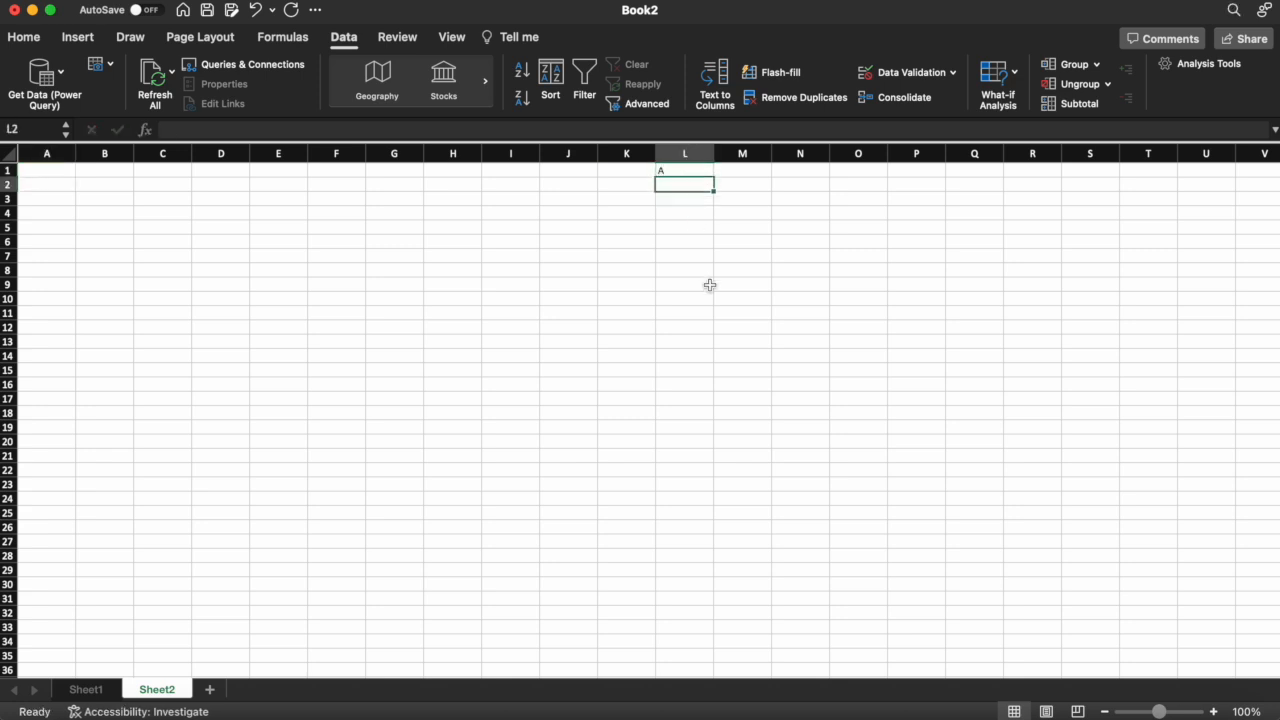
pyautogui.write('B')
pyautogui.press('Return')
pyautogui.write('C')
pyautogui.press('Return')
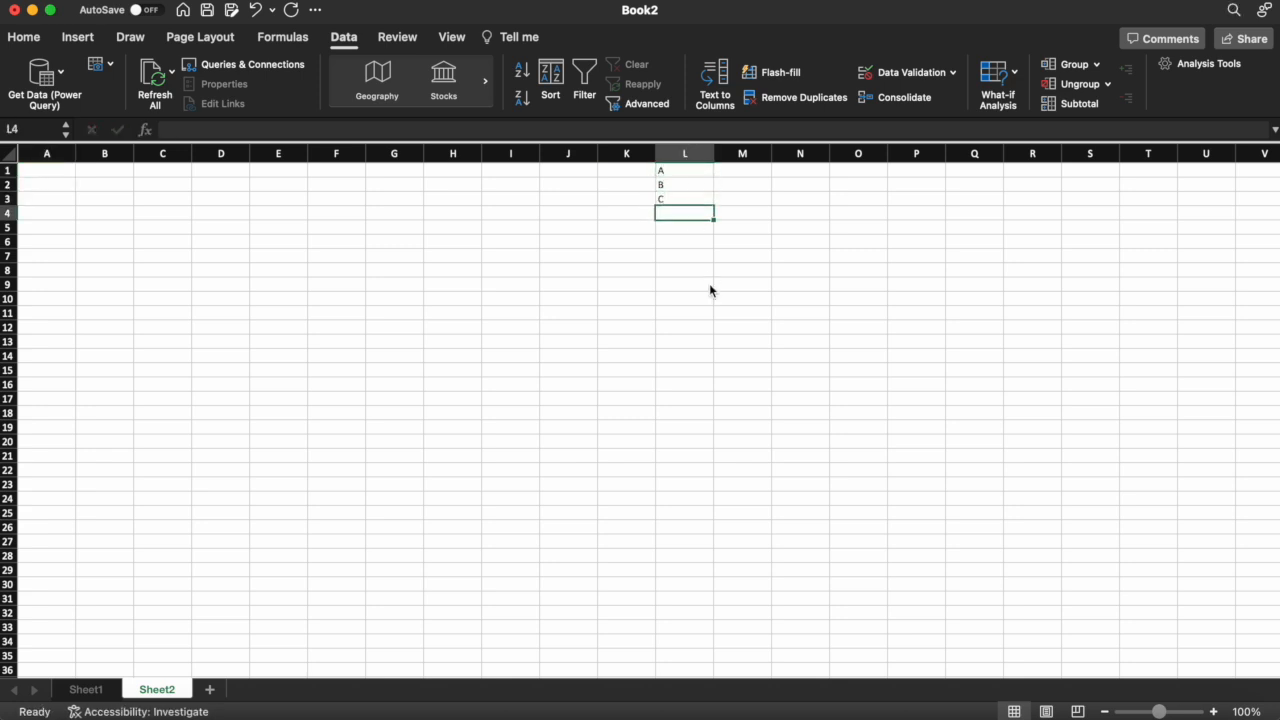
pyautogui.write('D')
pyautogui.press('Return')
pyautogui.write('E')
pyautogui.press('Return')
pyautogui.write('F')
pyautogui.press('Return')
pyautogui.write('G')
pyautogui.press('Return')
pyautogui.press('Up')
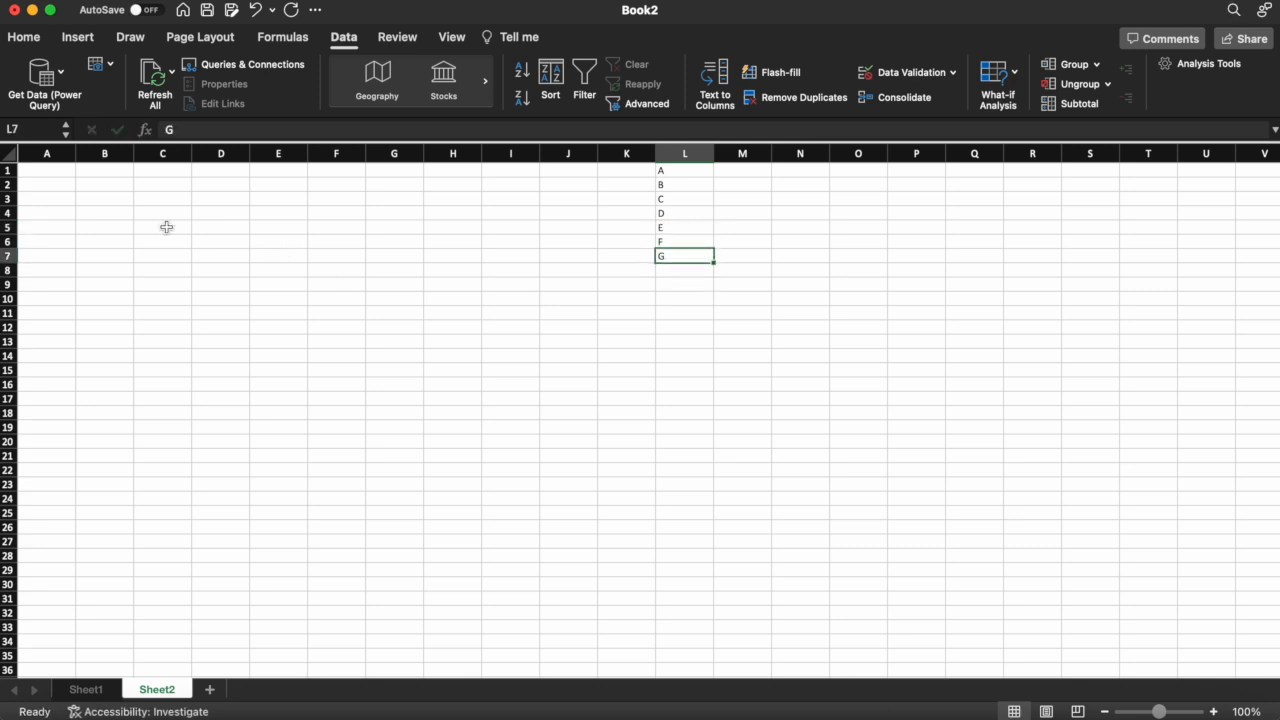
pyautogui.click(62, 174)
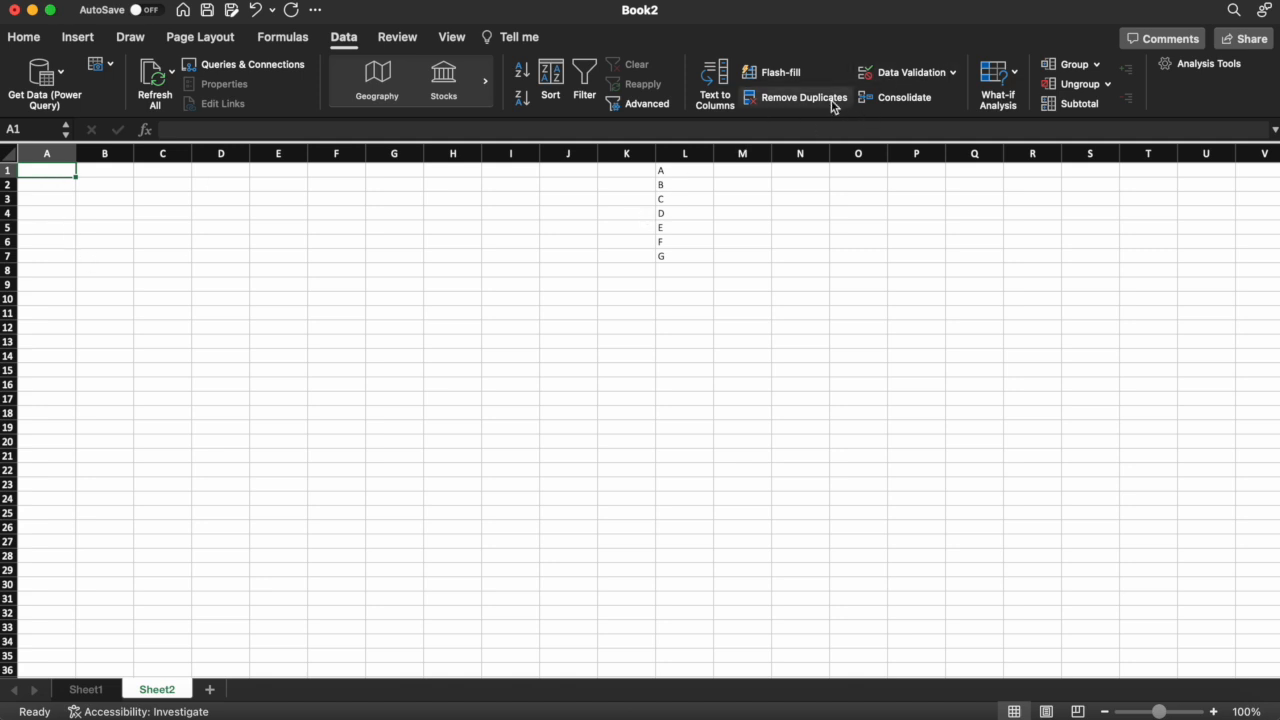
# Give A1 a List validation with source =$L$1:$L$7
pyautogui.click(902, 79)
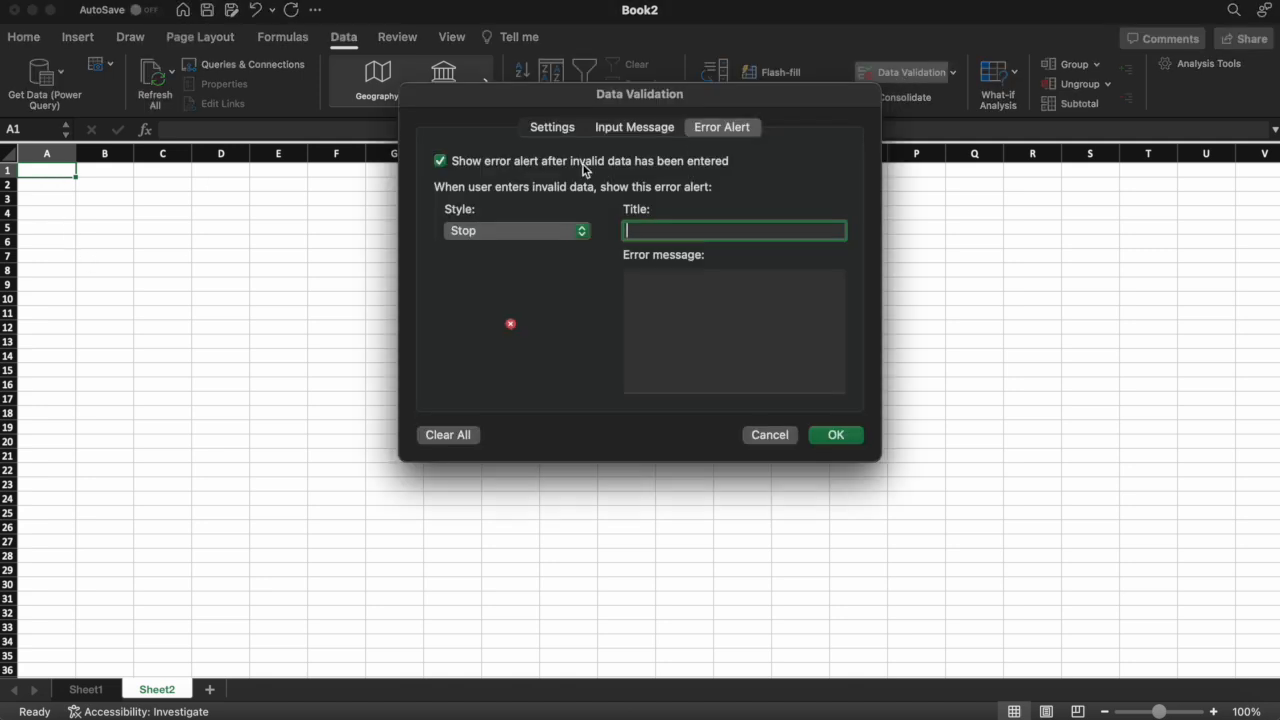
pyautogui.click(561, 127)
pyautogui.click(475, 206)
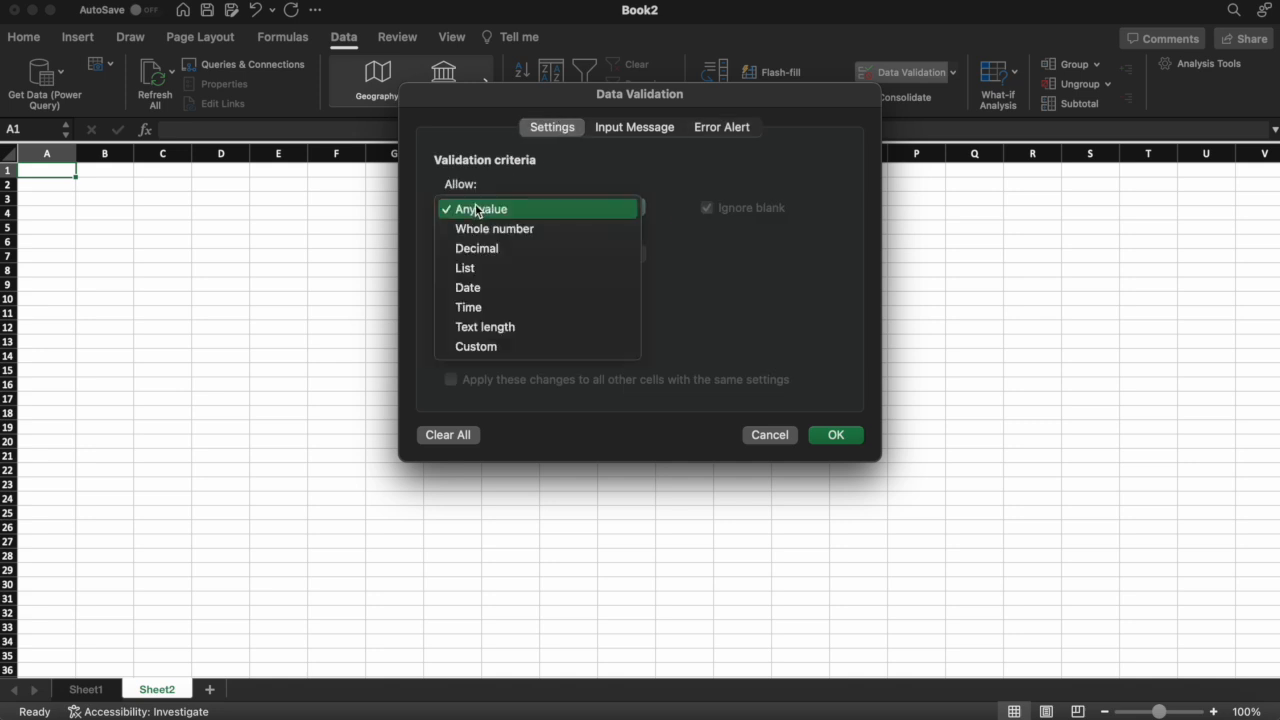
pyautogui.click(471, 266)
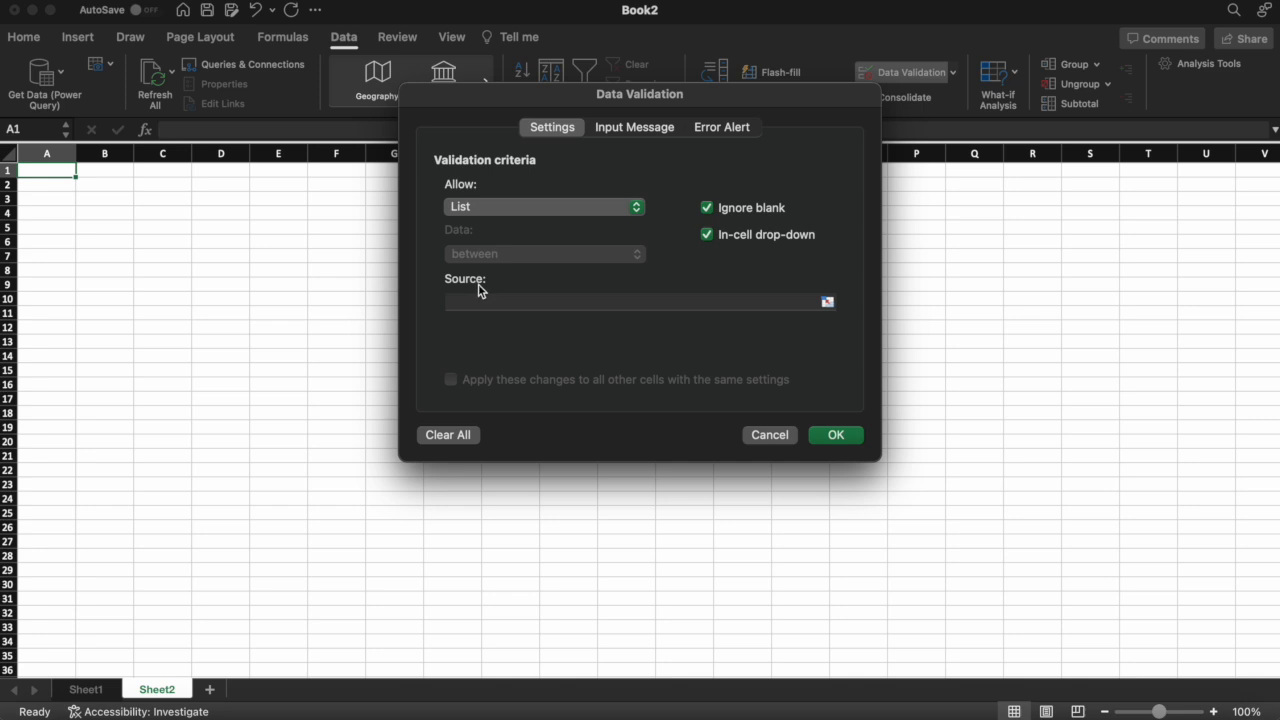
pyautogui.click(828, 302)
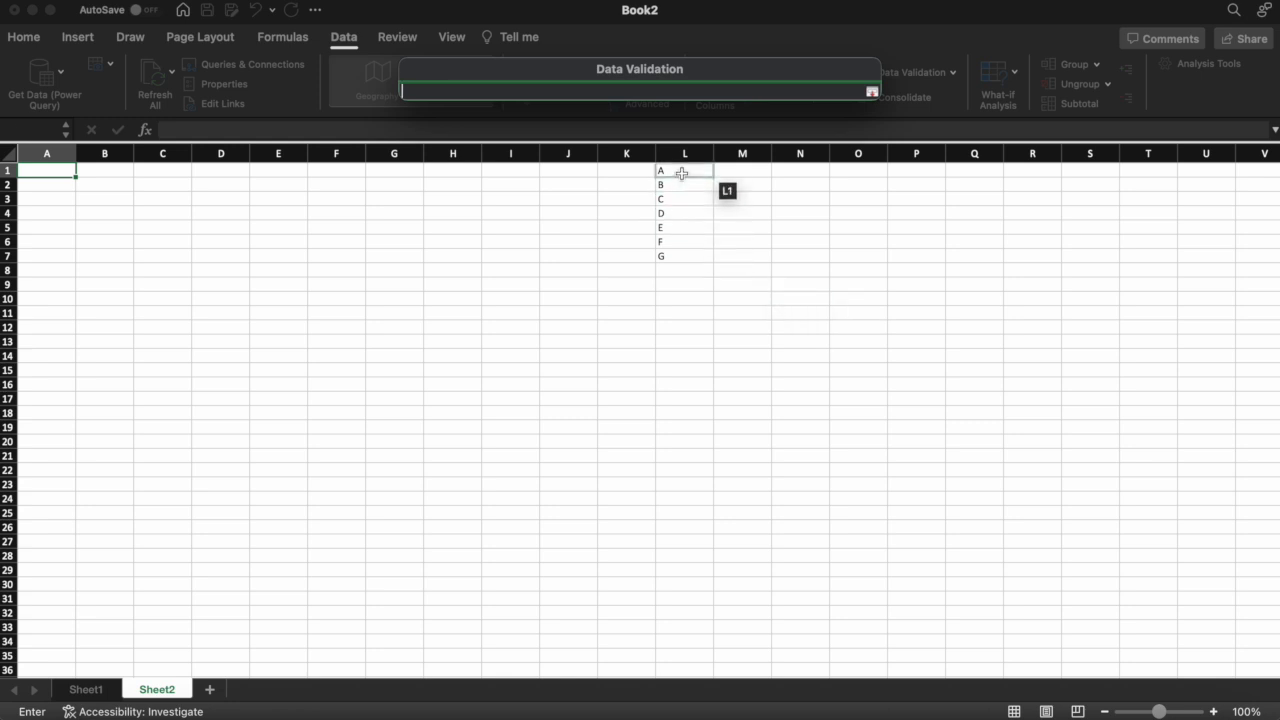
pyautogui.moveTo(681, 174); pyautogui.dragTo(681, 255)
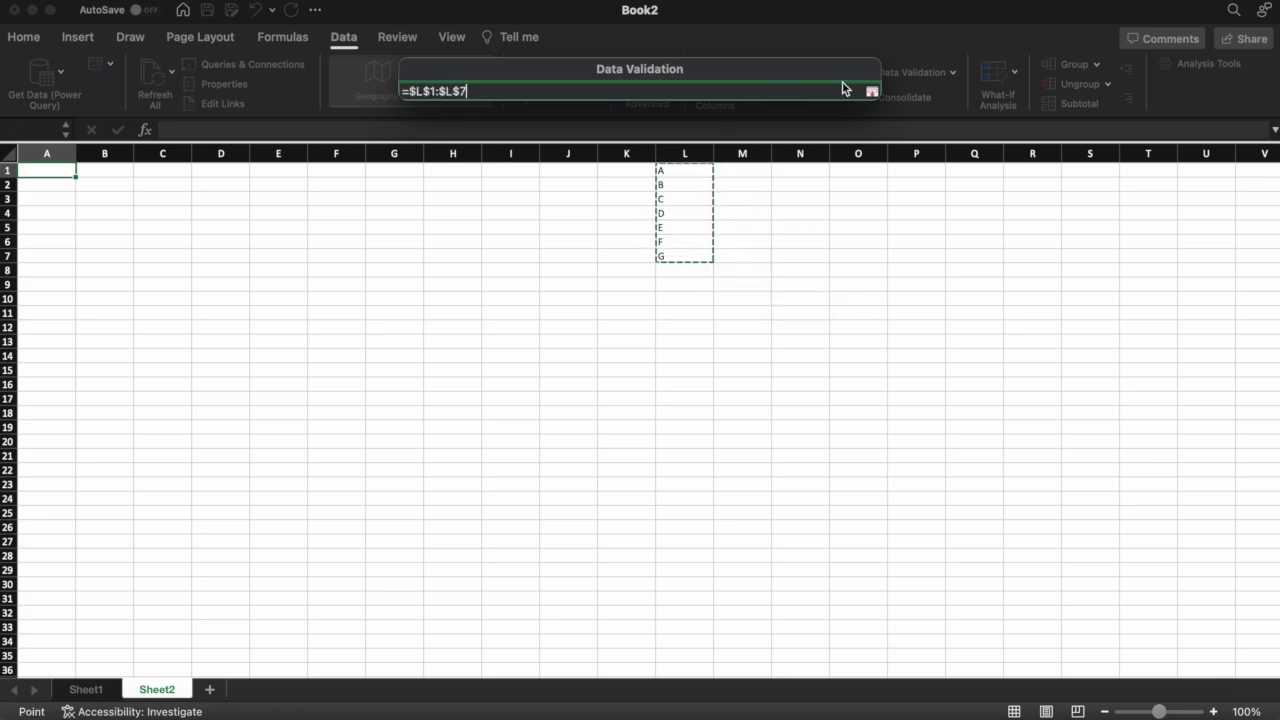
pyautogui.click(871, 91)
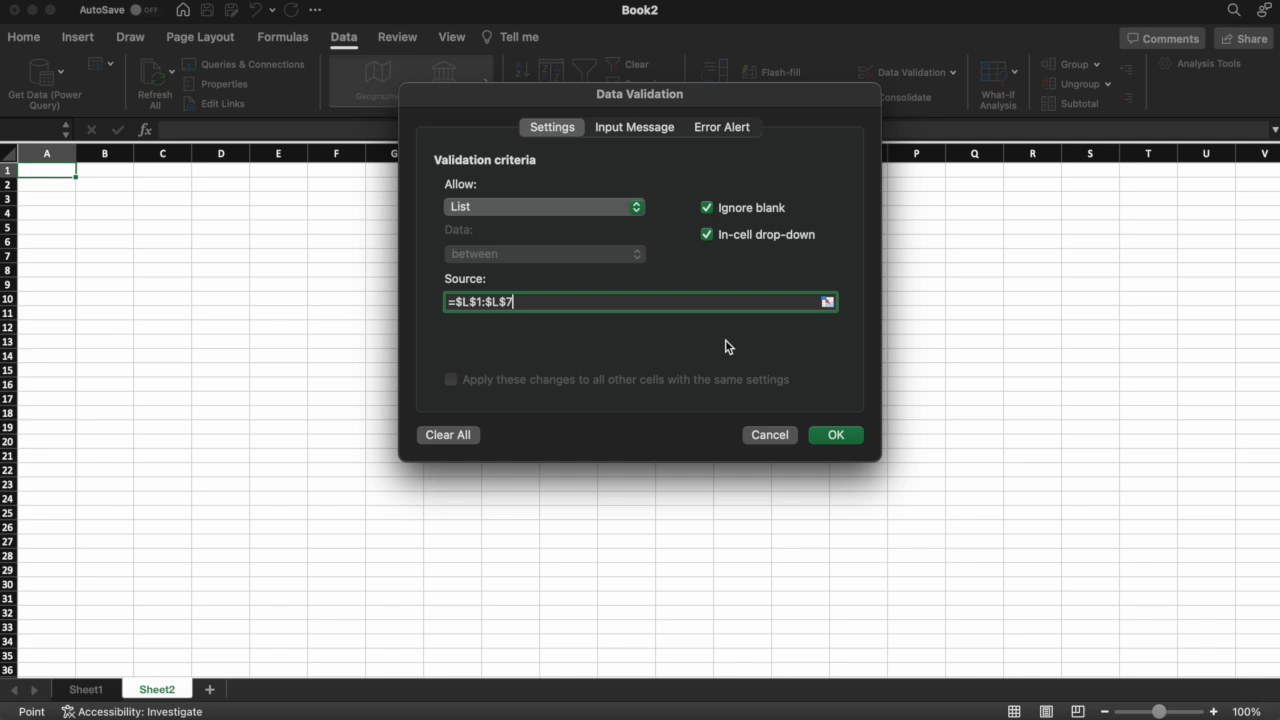
pyautogui.click(840, 435)
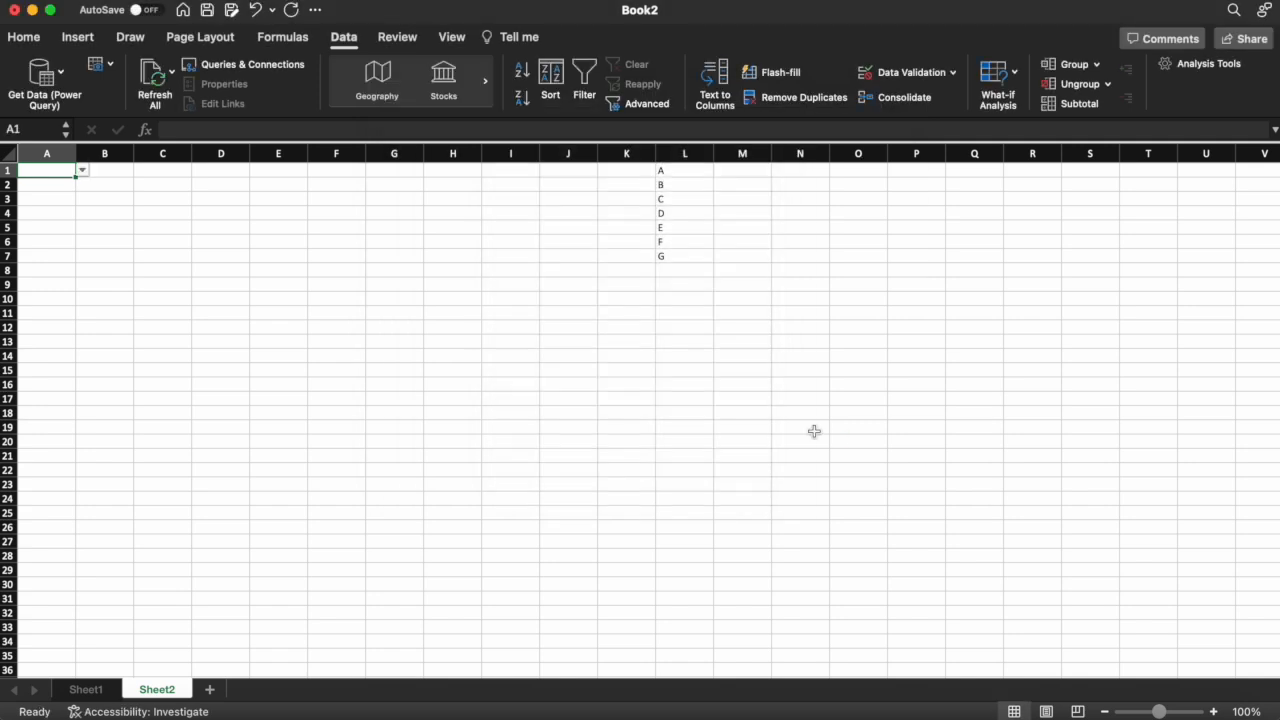
# Choose A, then B, then C from A1's A–G drop-down, leaving C in A1
pyautogui.click(85, 172)
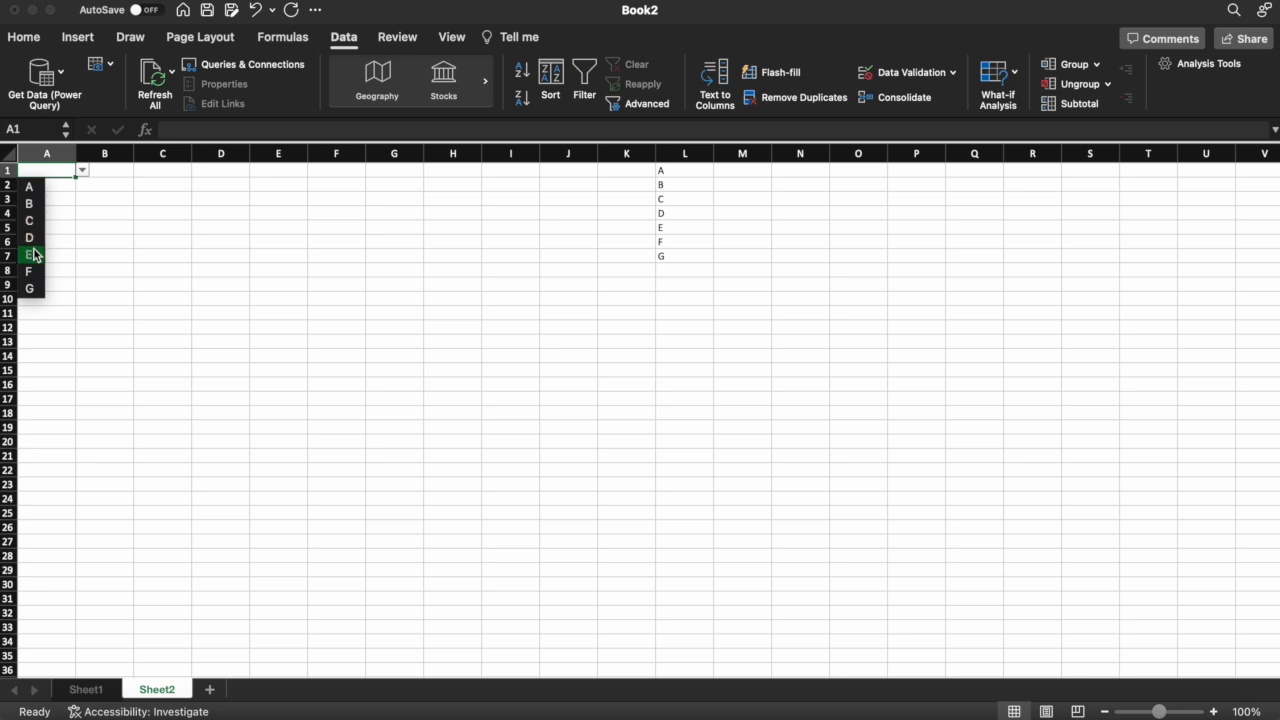
pyautogui.click(28, 190)
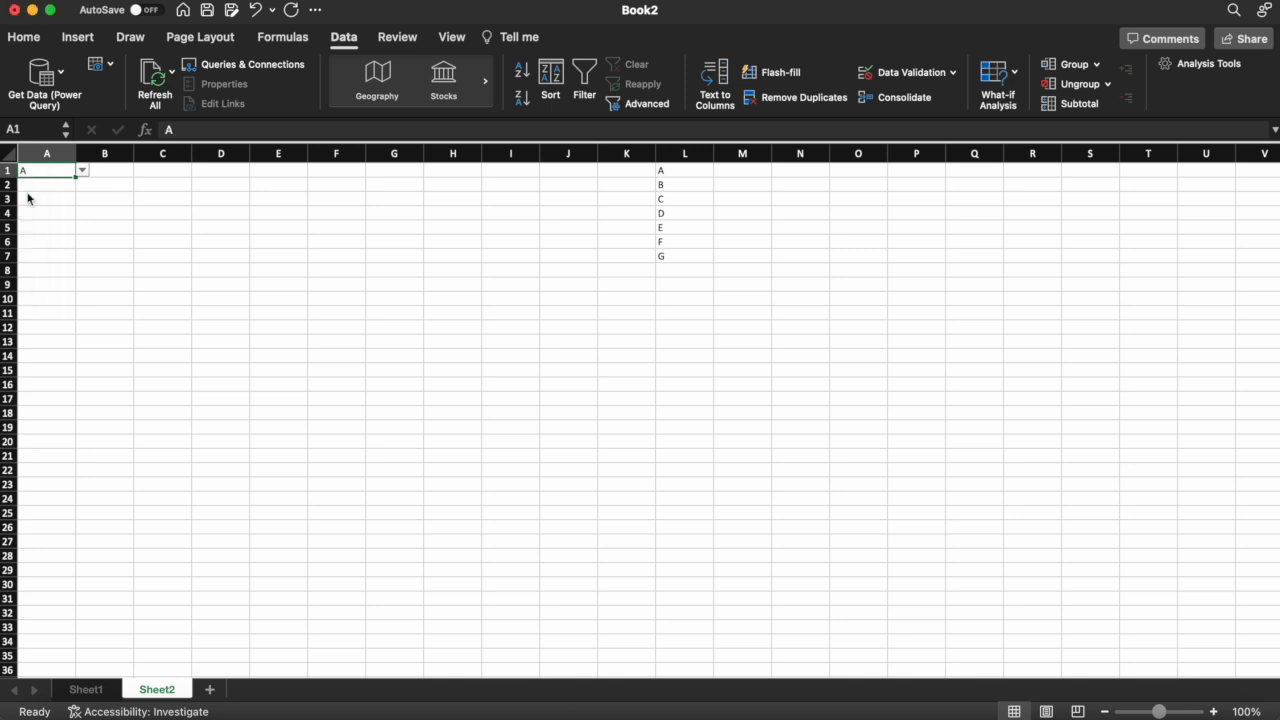
pyautogui.click(84, 172)
pyautogui.click(32, 205)
pyautogui.click(84, 172)
pyautogui.click(37, 226)
pyautogui.click(160, 203)
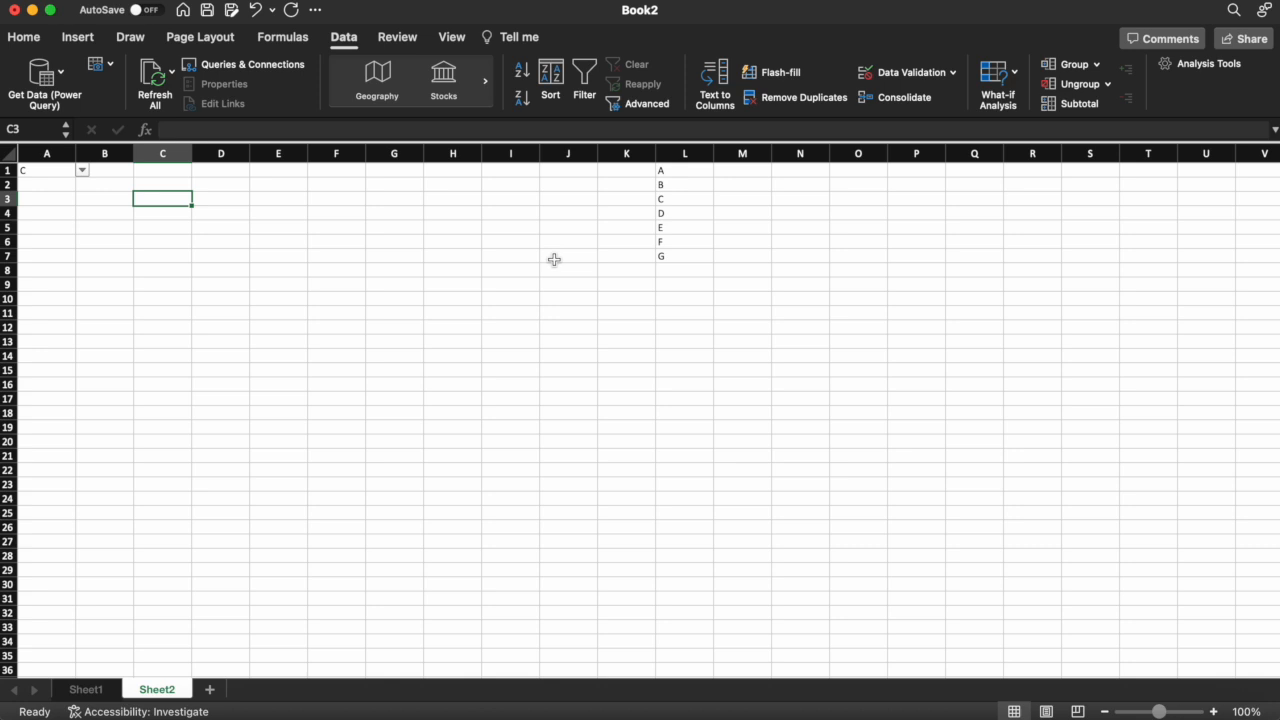
pyautogui.click(680, 173)
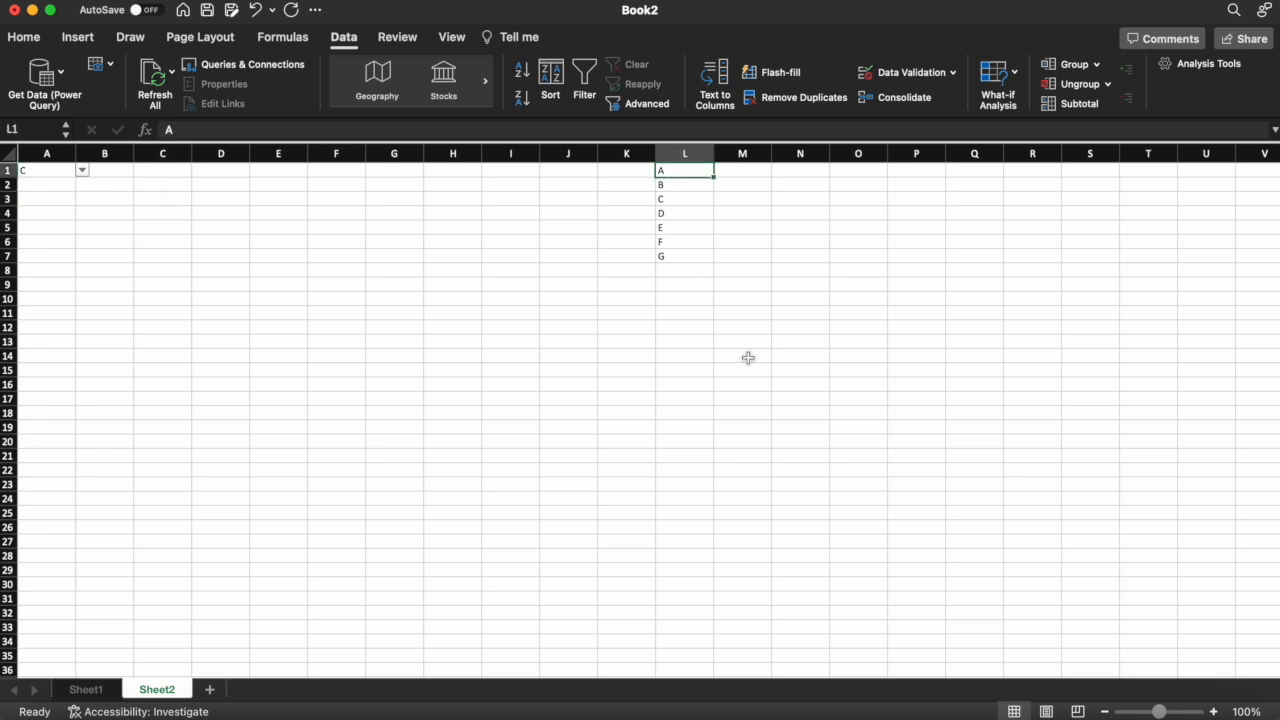
pyautogui.hotkey('shift', 'Down')
pyautogui.hotkey('shift', 'Down')
pyautogui.hotkey('shift', 'Down')
pyautogui.hotkey('shift', 'Down')
pyautogui.hotkey('shift', 'Down')
pyautogui.hotkey('shift', 'Down')
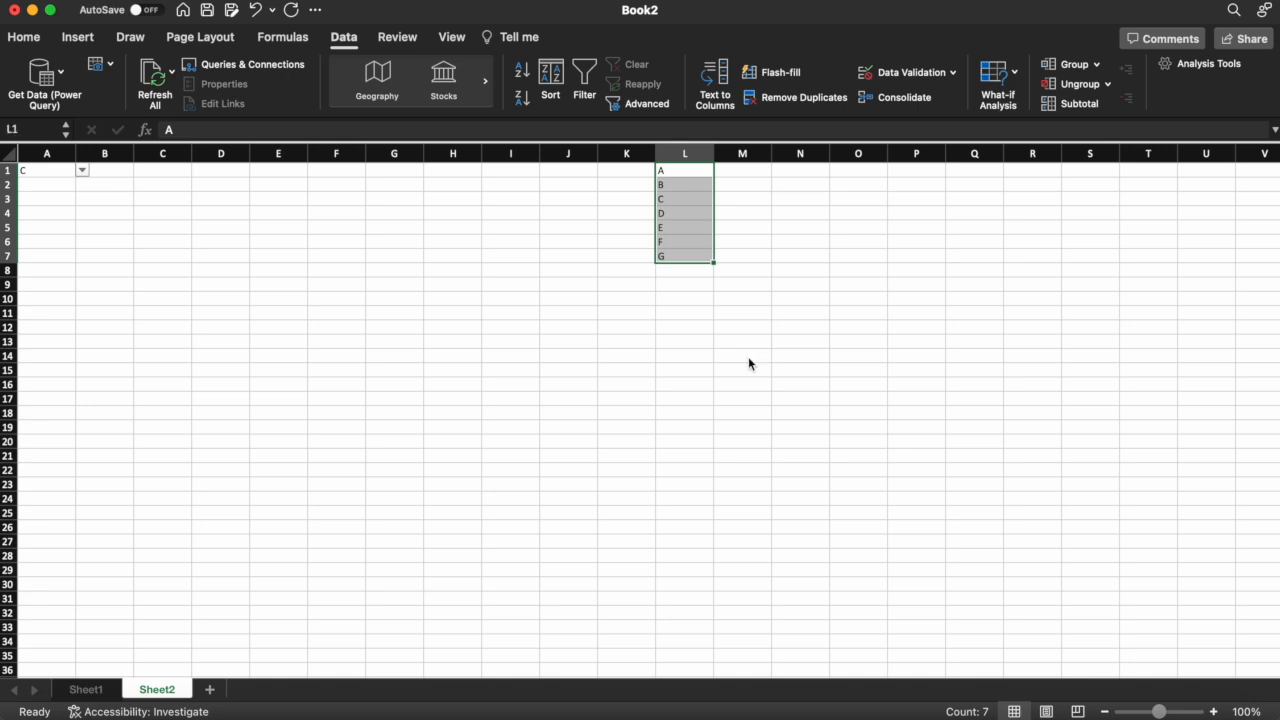
pyautogui.hotkey('shift', 'Down')
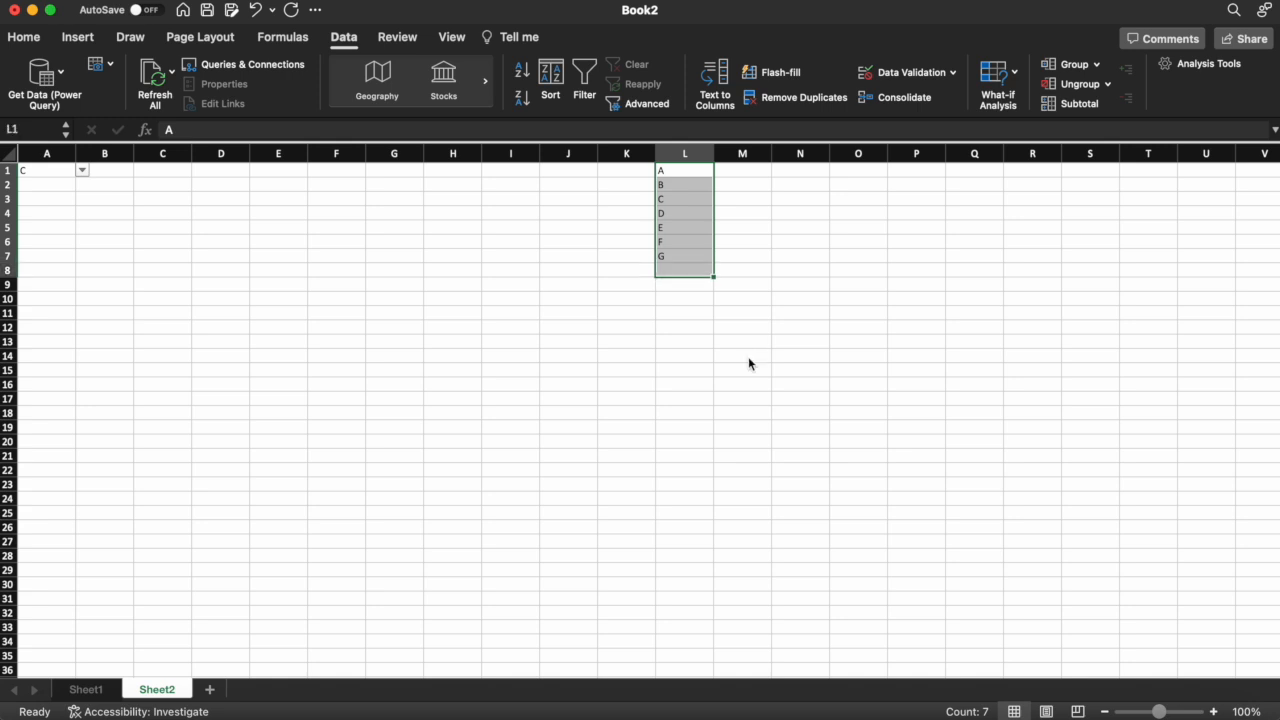
pyautogui.click(24, 131)
pyautogui.write('MyRange')
pyautogui.press('Return')
pyautogui.click(567, 270)
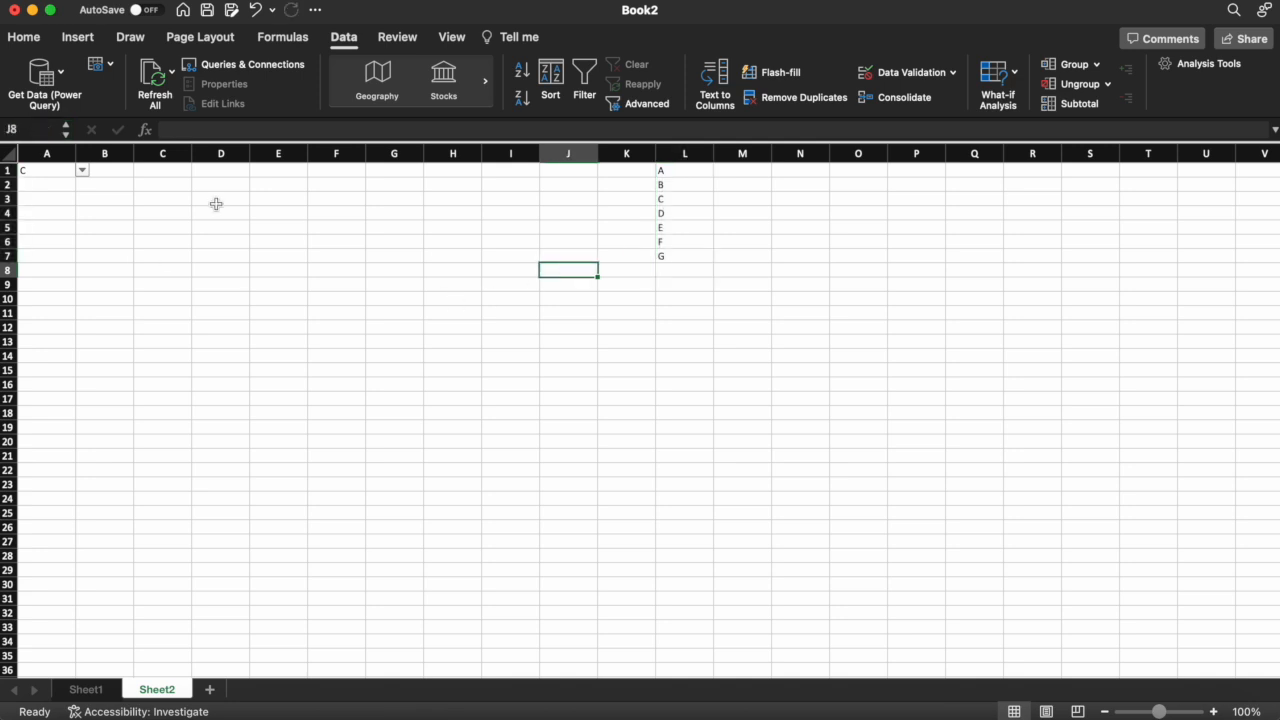
pyautogui.click(57, 188)
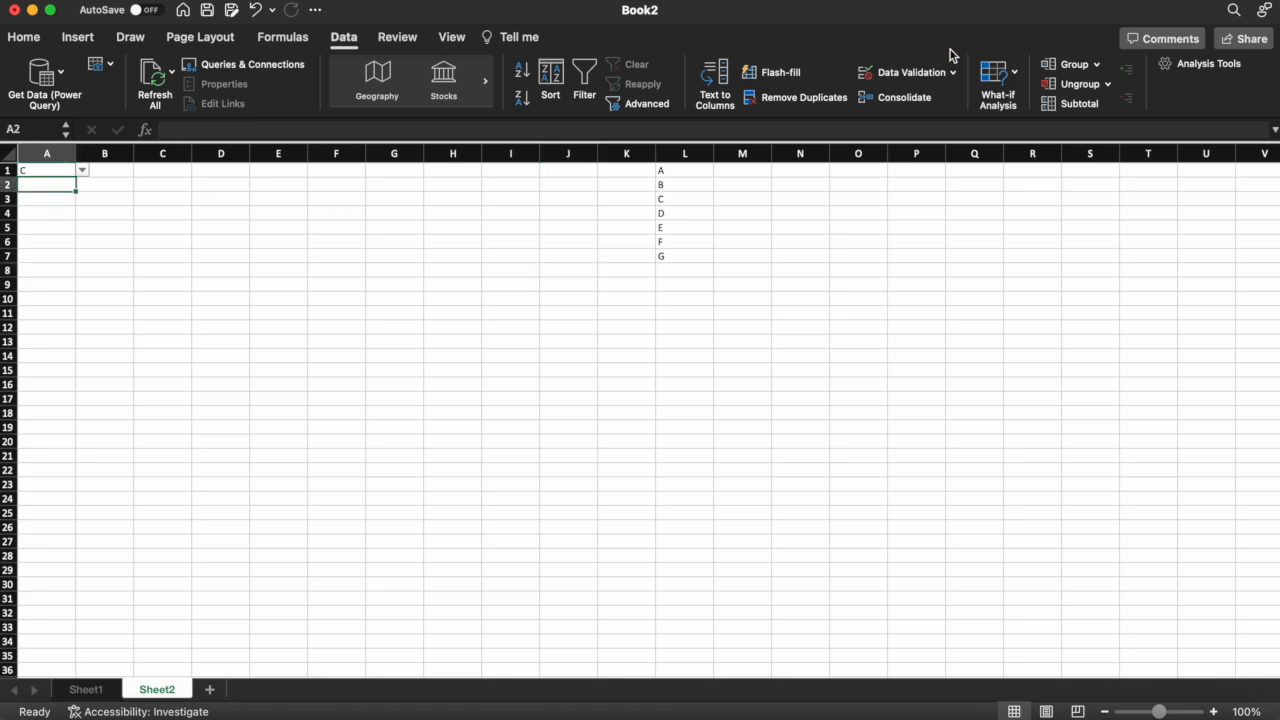
# Give A2 List data validation with source =indirect("MyRange")
pyautogui.click(913, 72)
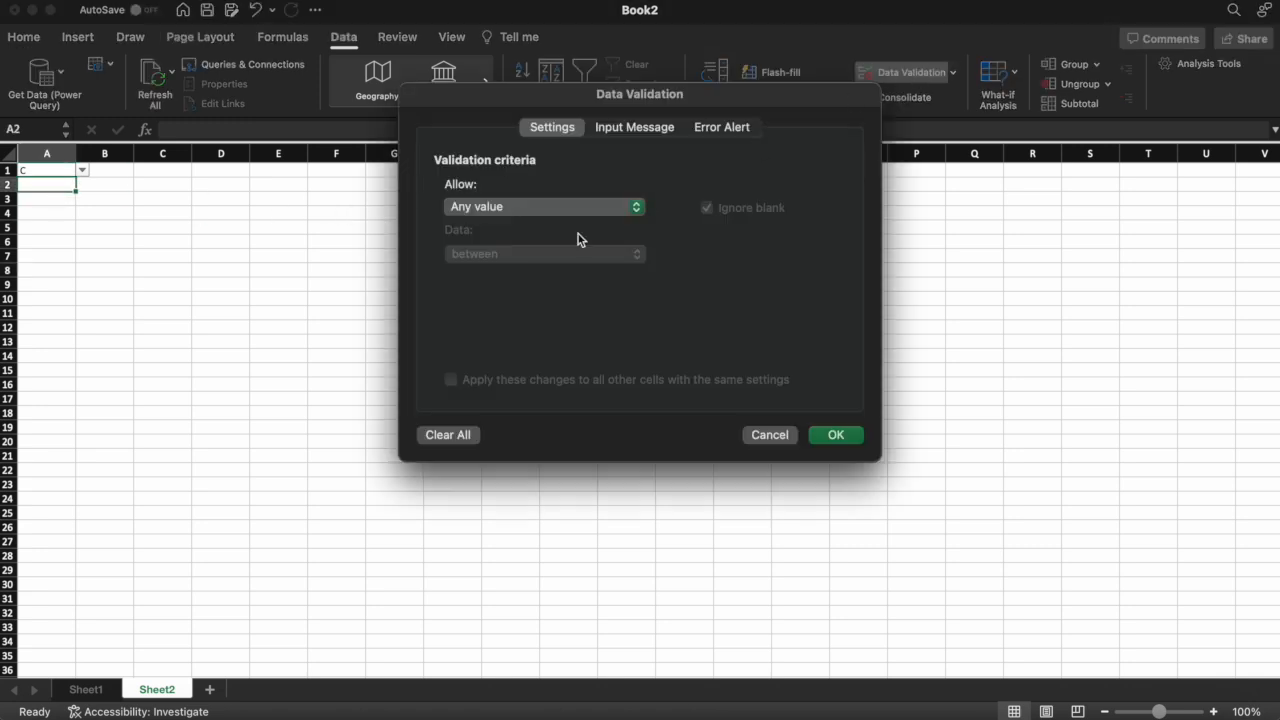
pyautogui.click(508, 206)
pyautogui.click(483, 267)
pyautogui.click(467, 302)
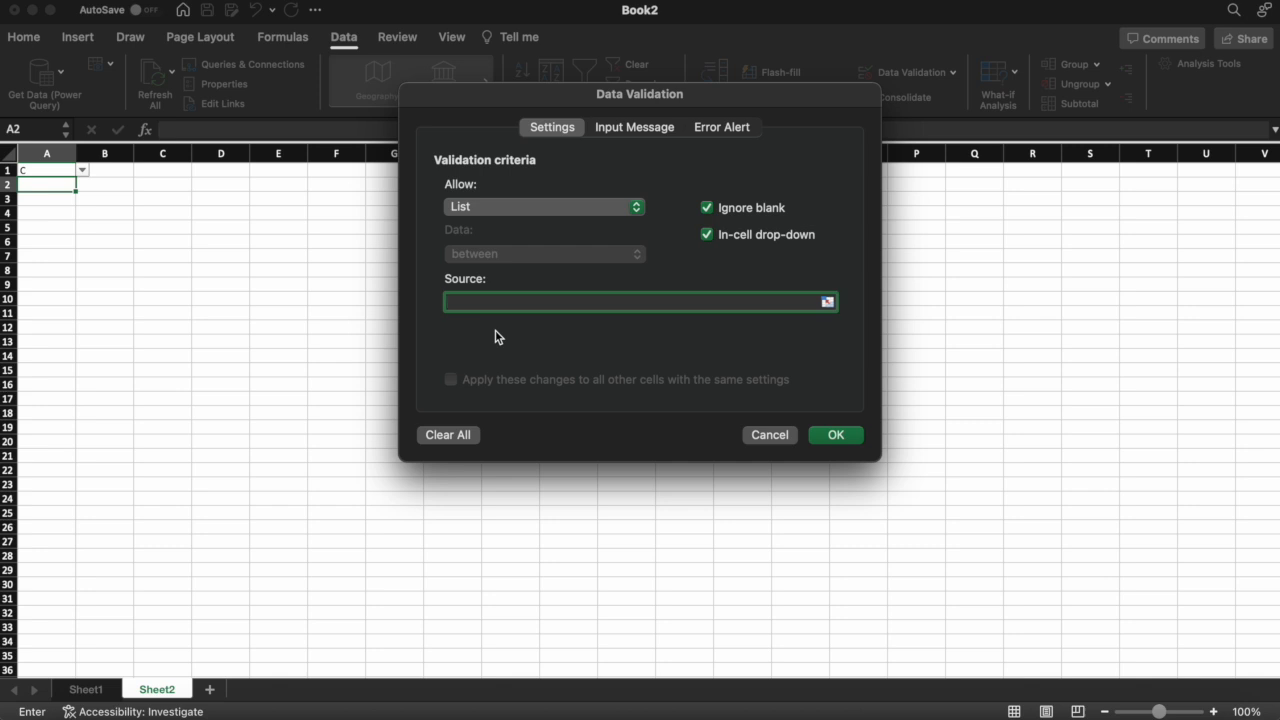
pyautogui.write('=')
pyautogui.write('indirect("MyRange')
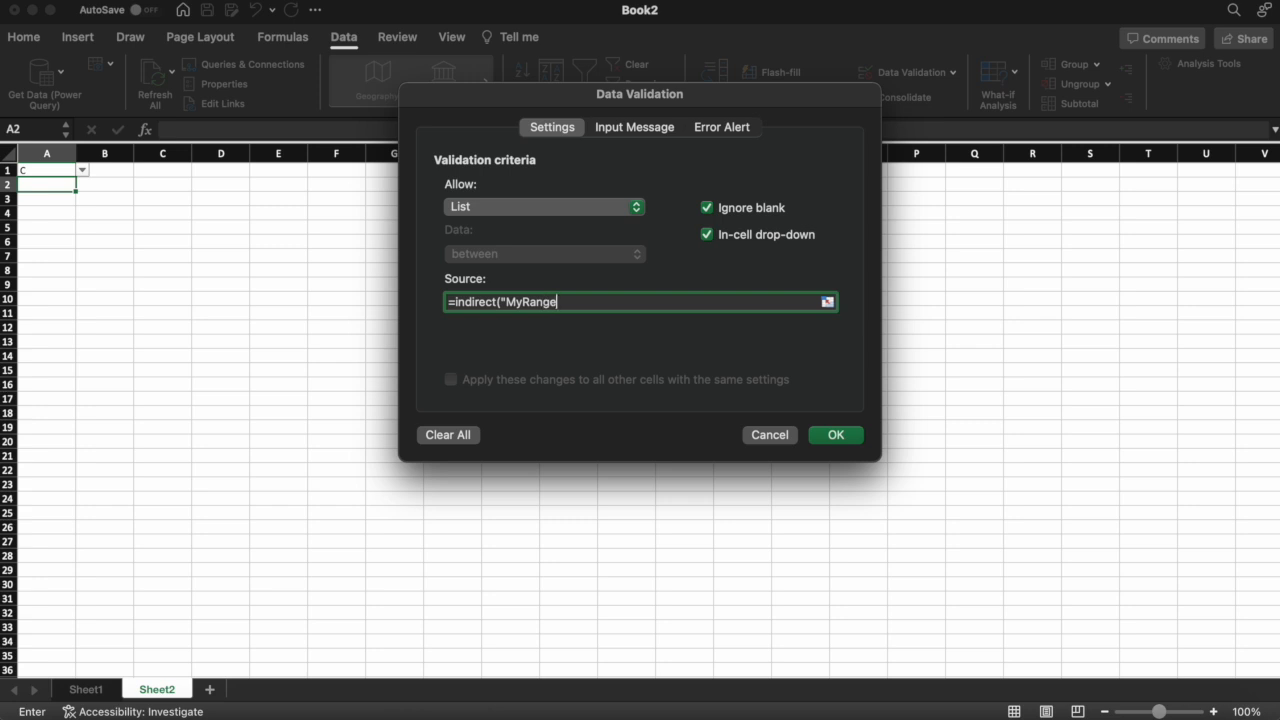
pyautogui.write('")')
pyautogui.click(836, 436)
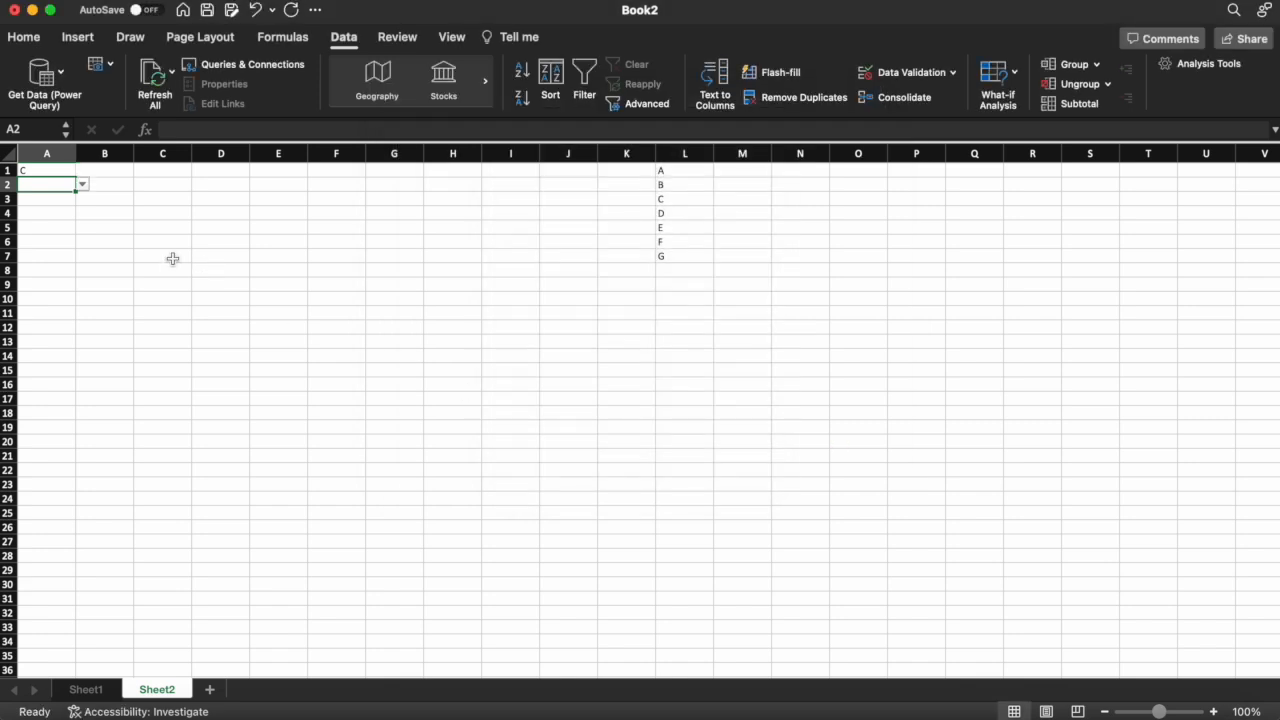
# Pick G then B from A2's new drop-down, then select row 8 below the column L list
pyautogui.click(84, 186)
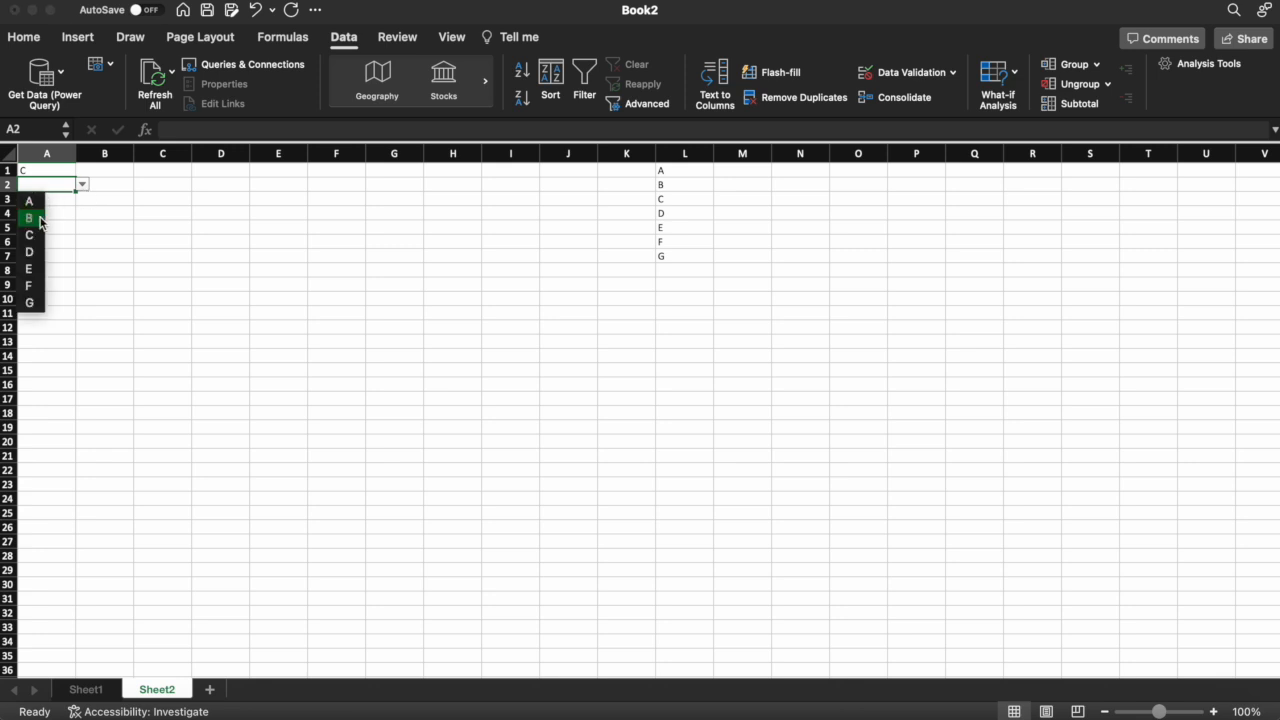
pyautogui.click(36, 301)
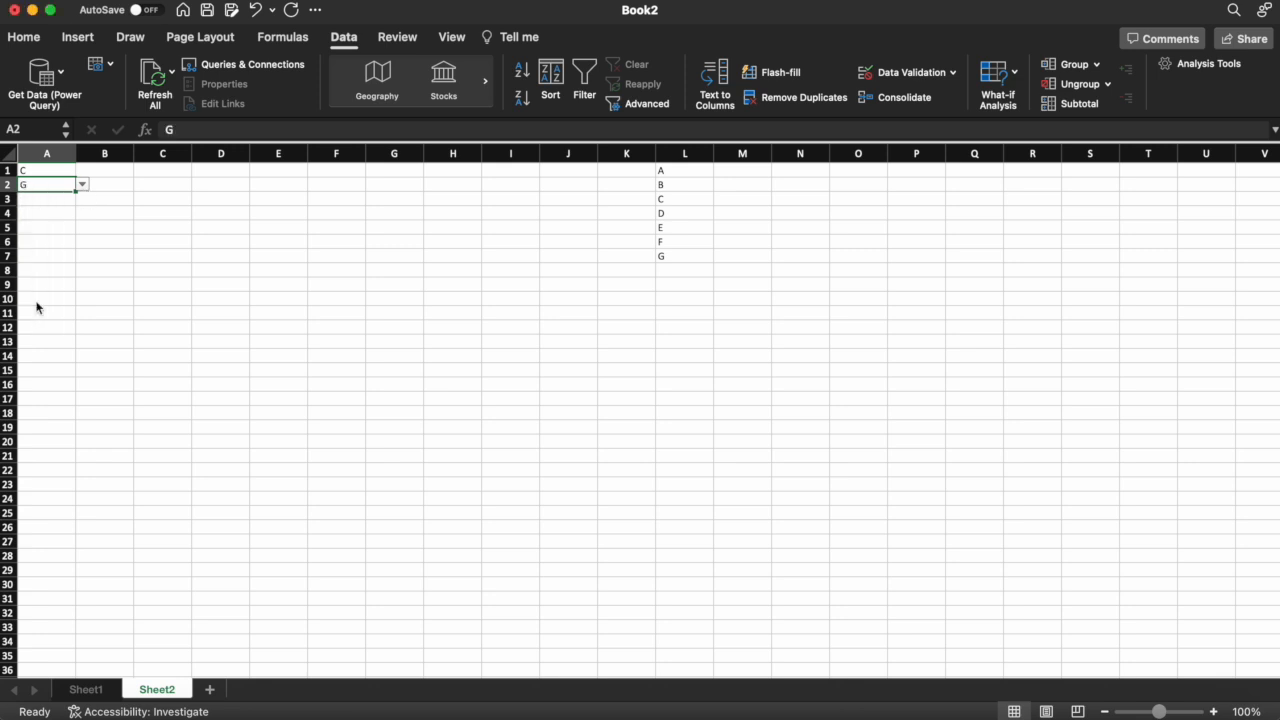
pyautogui.click(84, 187)
pyautogui.click(27, 228)
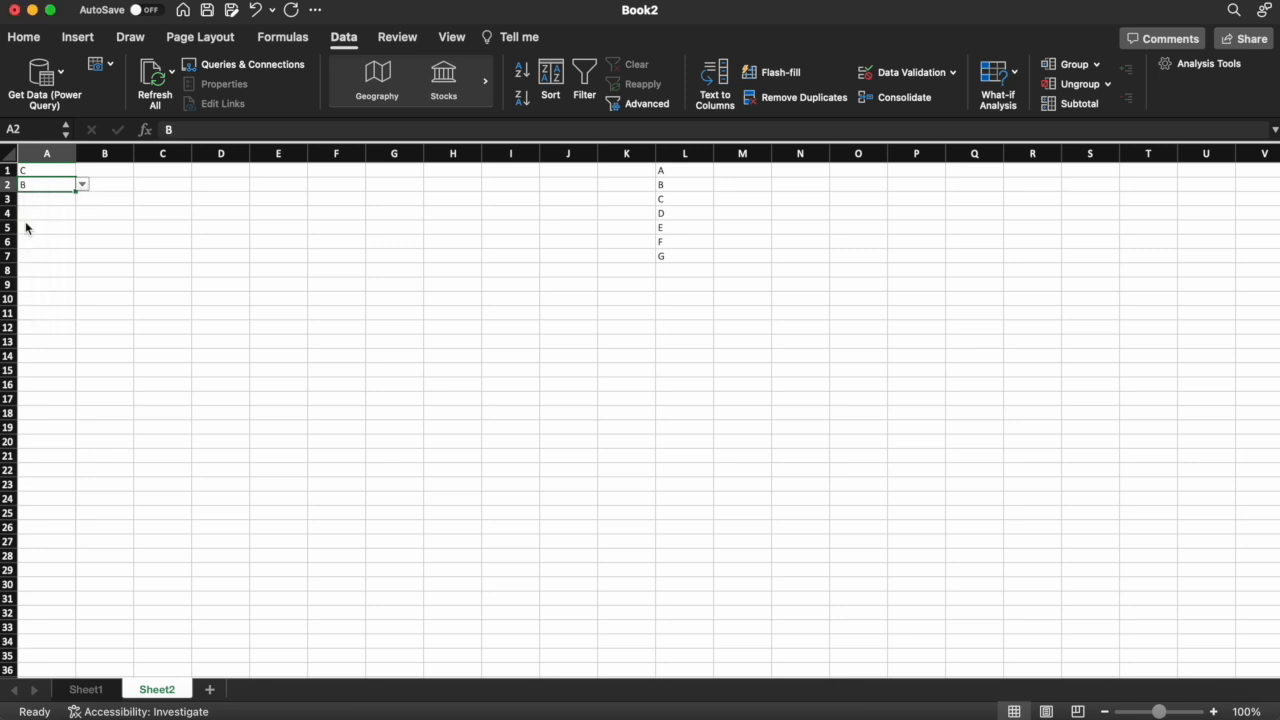
pyautogui.click(84, 197)
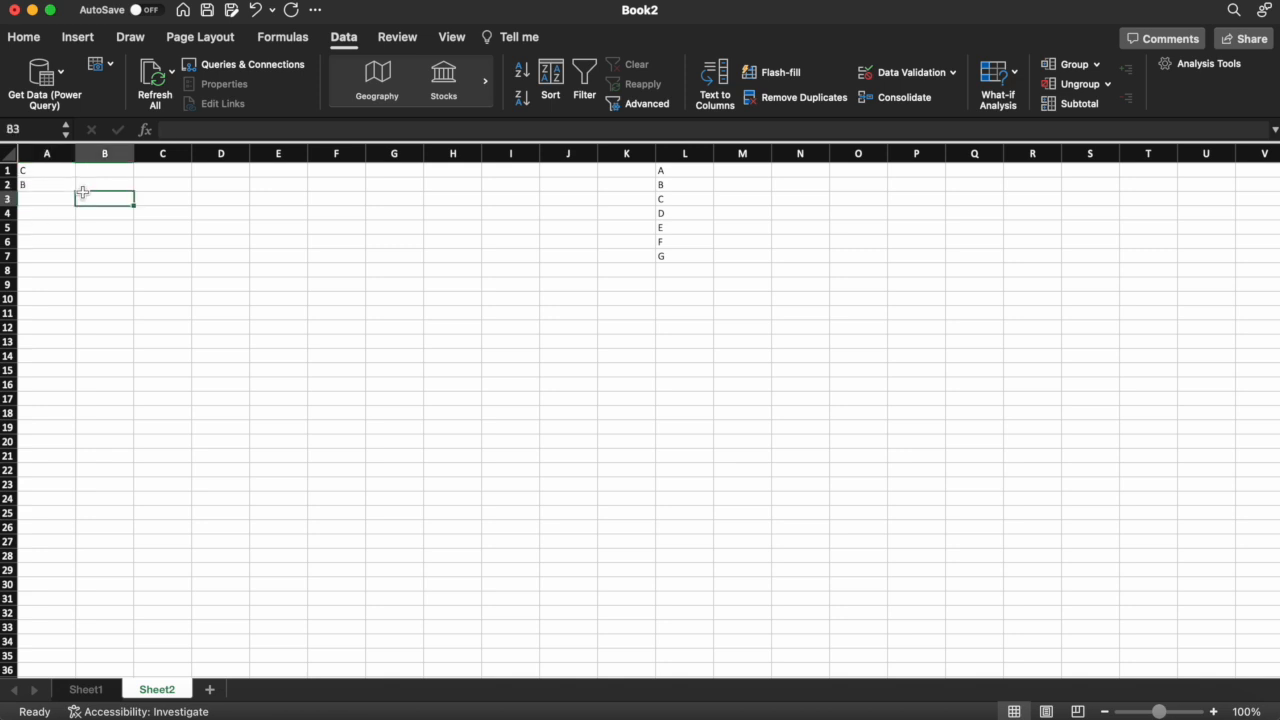
pyautogui.click(672, 271)
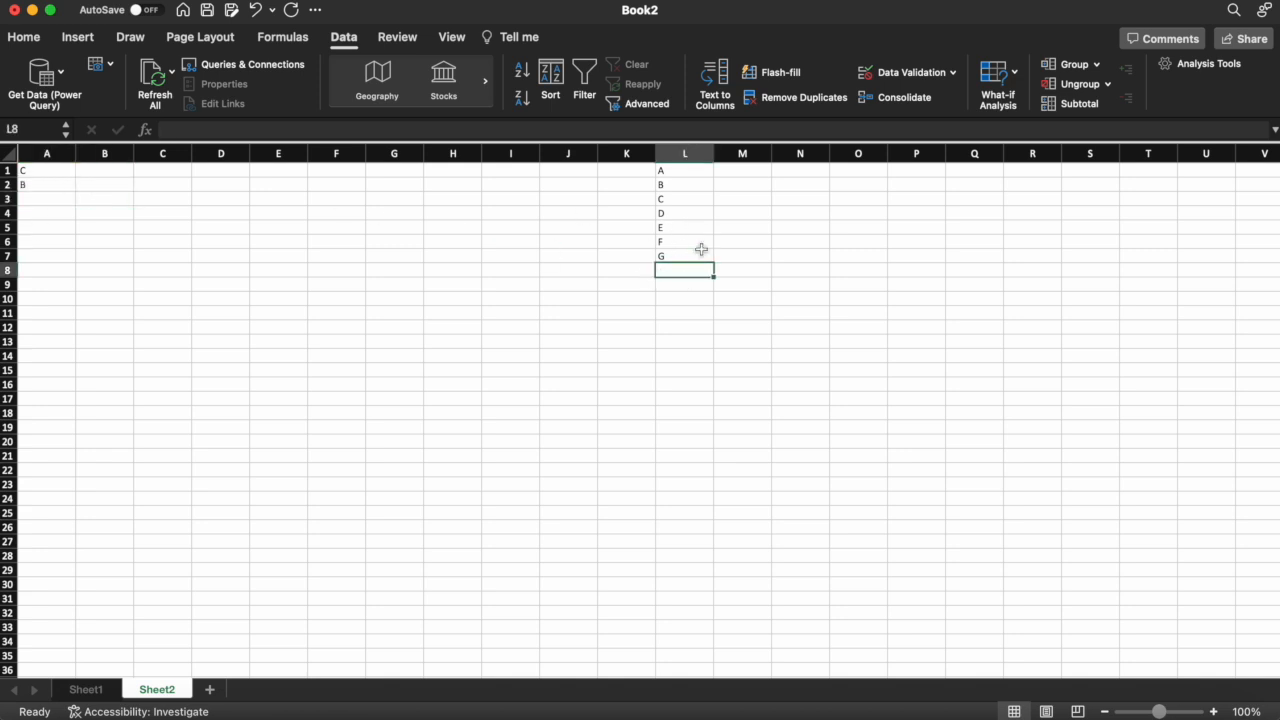
pyautogui.click(8, 270)
# Insert a row at row 8, enter H in L8, and check A2's drop-down now lists H
pyautogui.rightClick(8, 272)
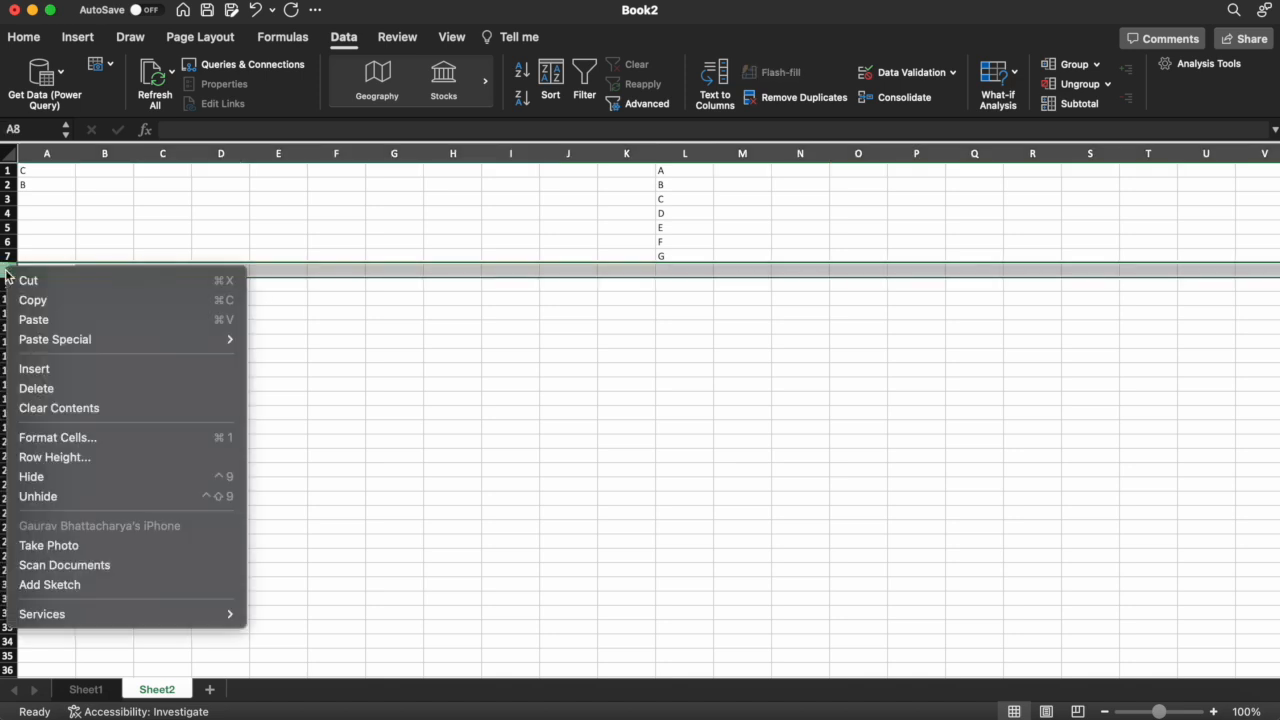
pyautogui.click(73, 372)
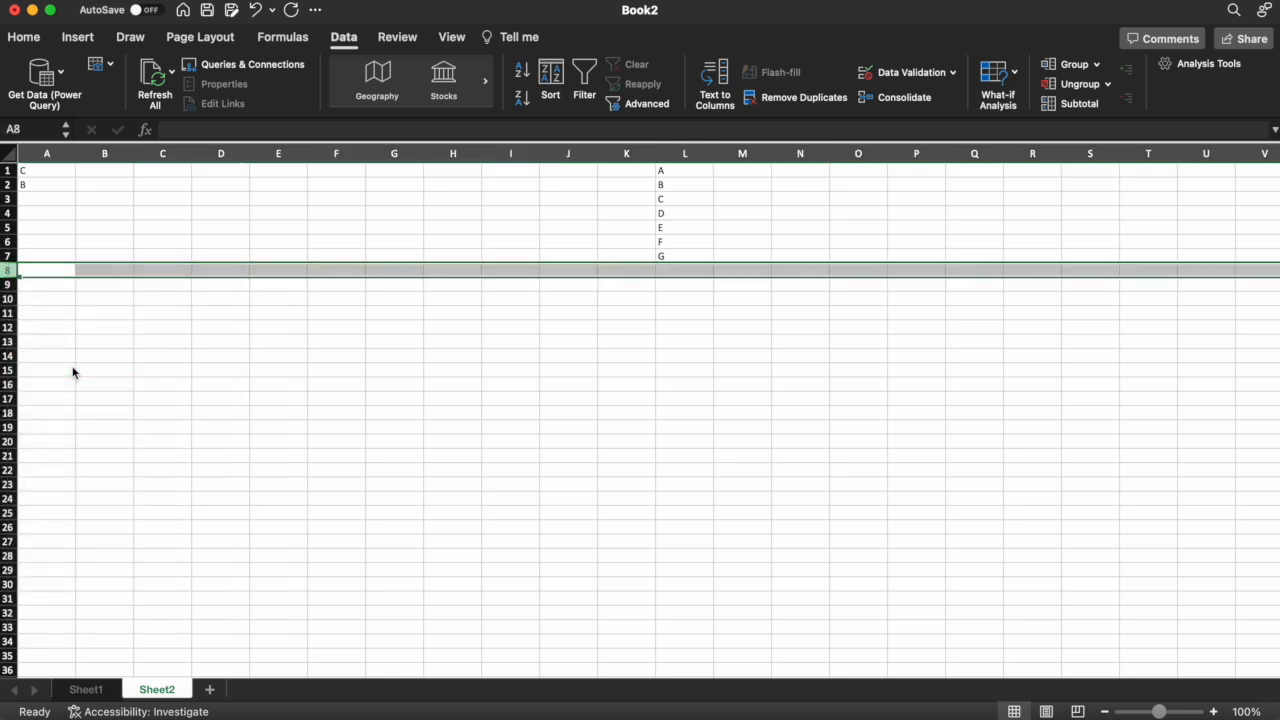
pyautogui.click(684, 269)
pyautogui.write('H')
pyautogui.press('Return')
pyautogui.press('Up')
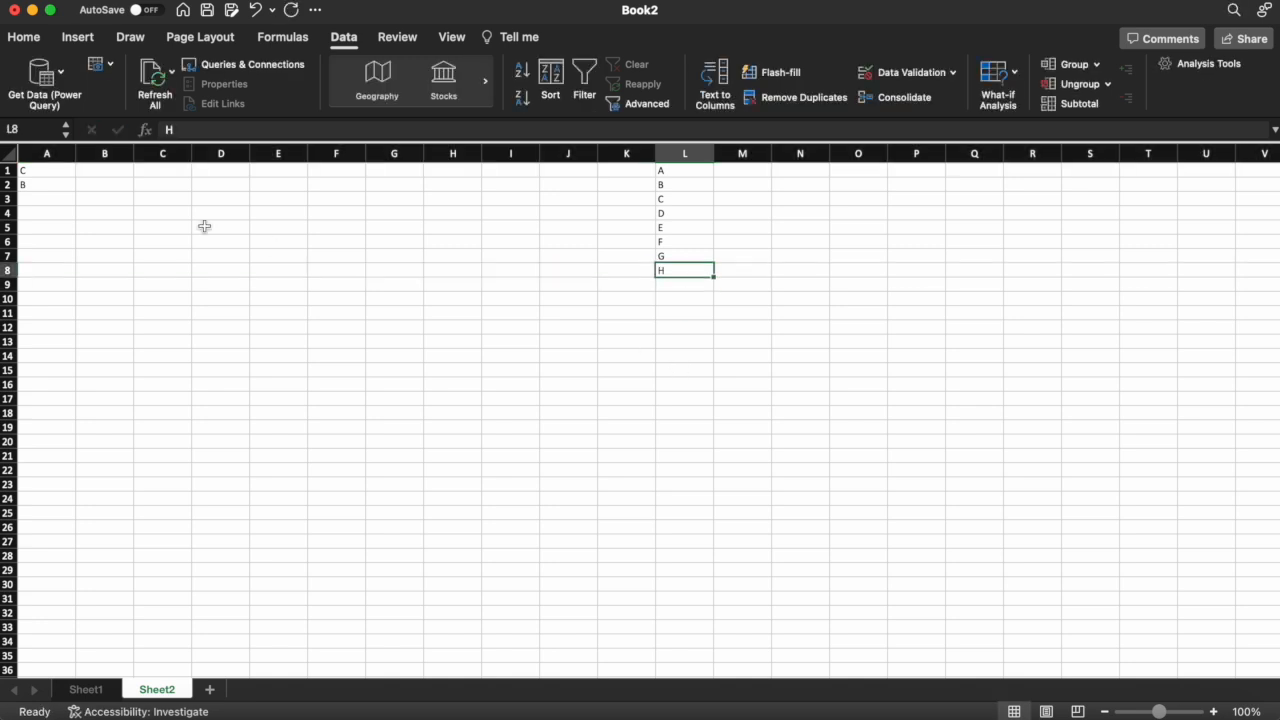
pyautogui.click(56, 186)
pyautogui.click(83, 186)
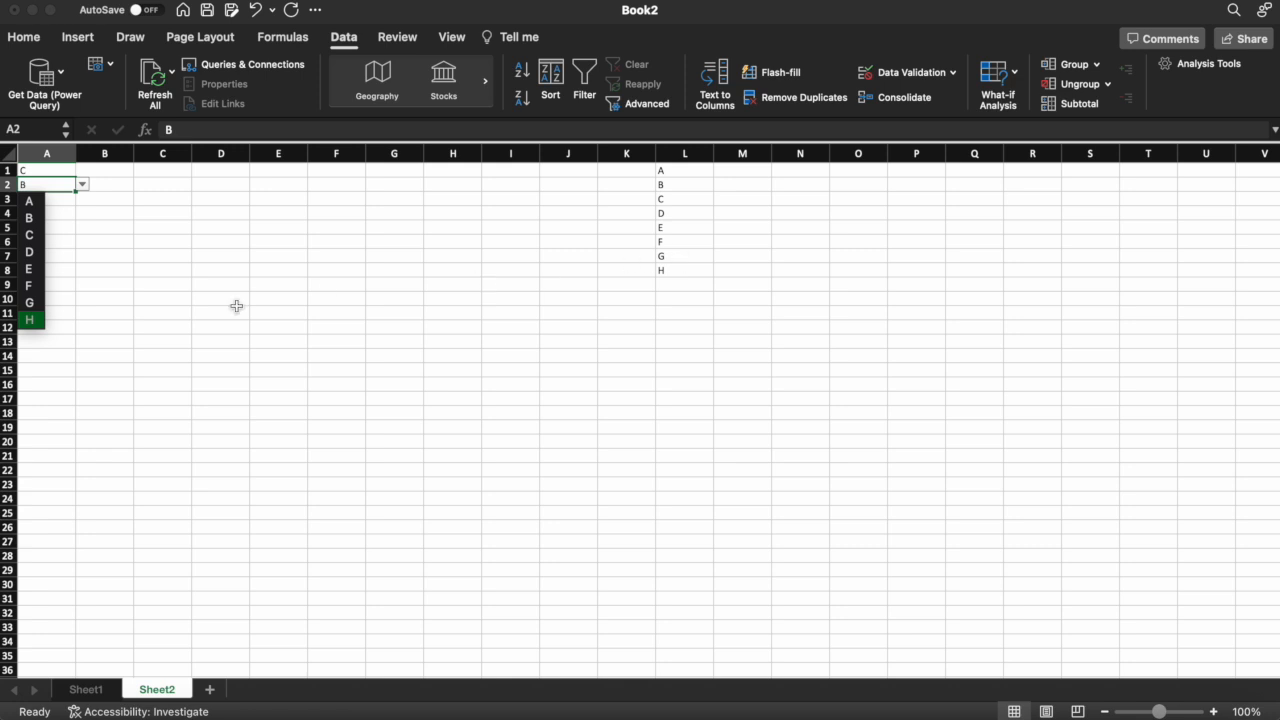
# Type the note '<<--Insert row above and enter value' in M9
pyautogui.click(739, 289)
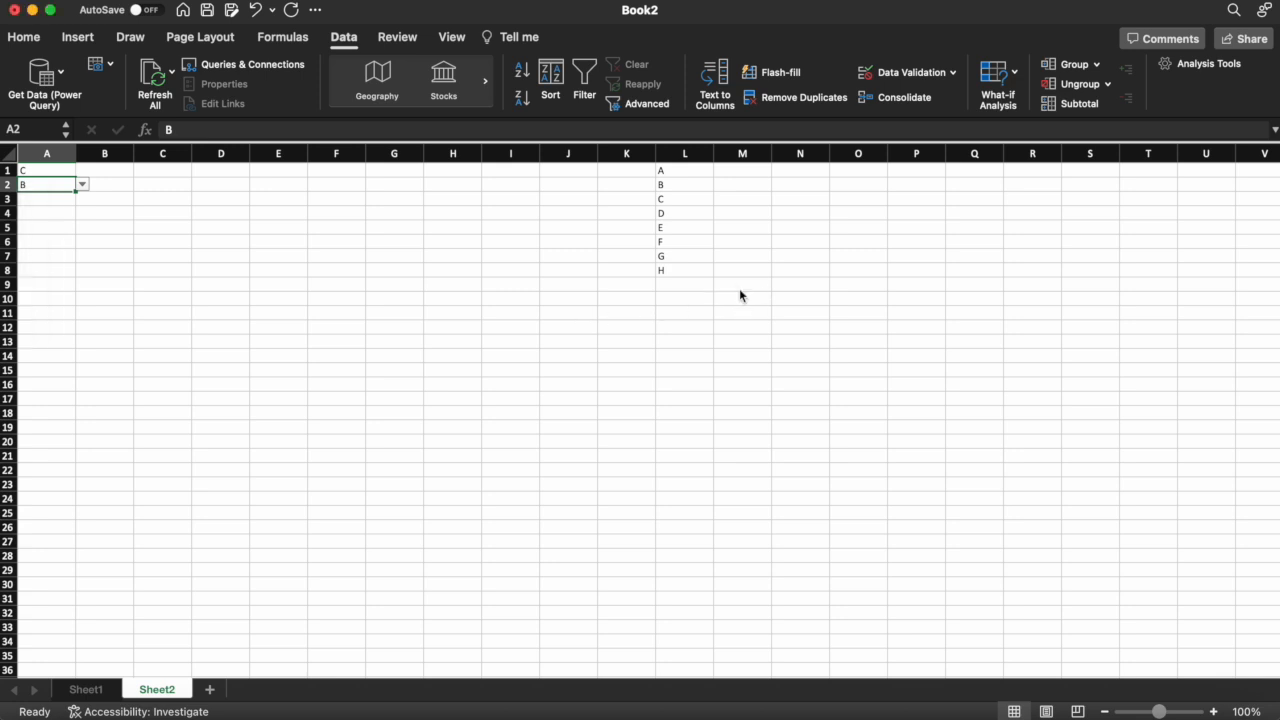
pyautogui.click(739, 289)
pyautogui.write('<<--')
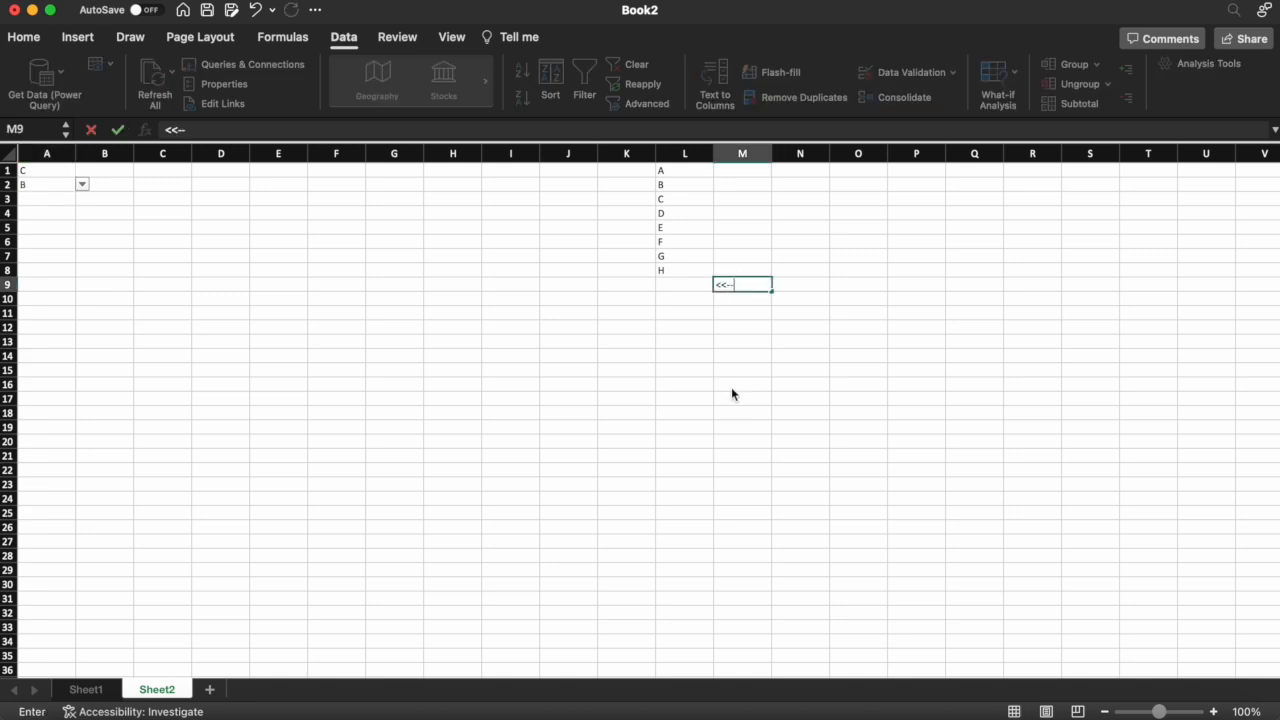
pyautogui.write('Insert row above and enter value')
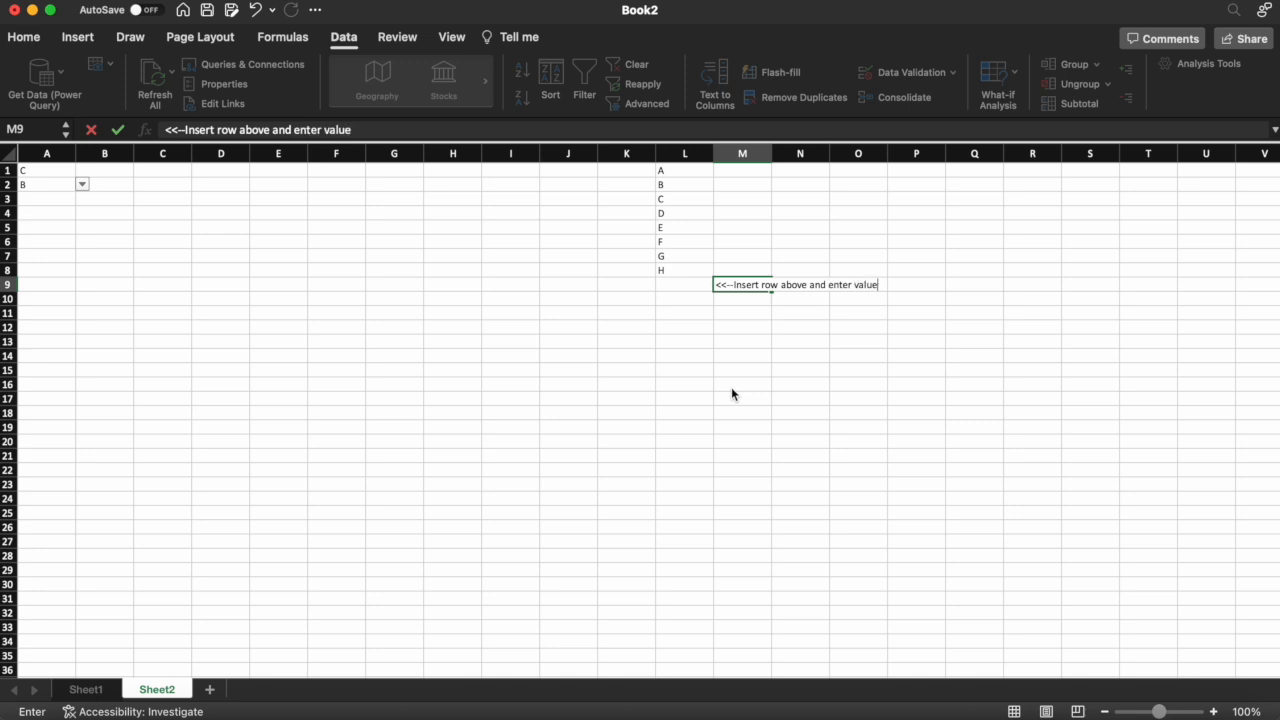
pyautogui.press('Return')
pyautogui.press('Up')
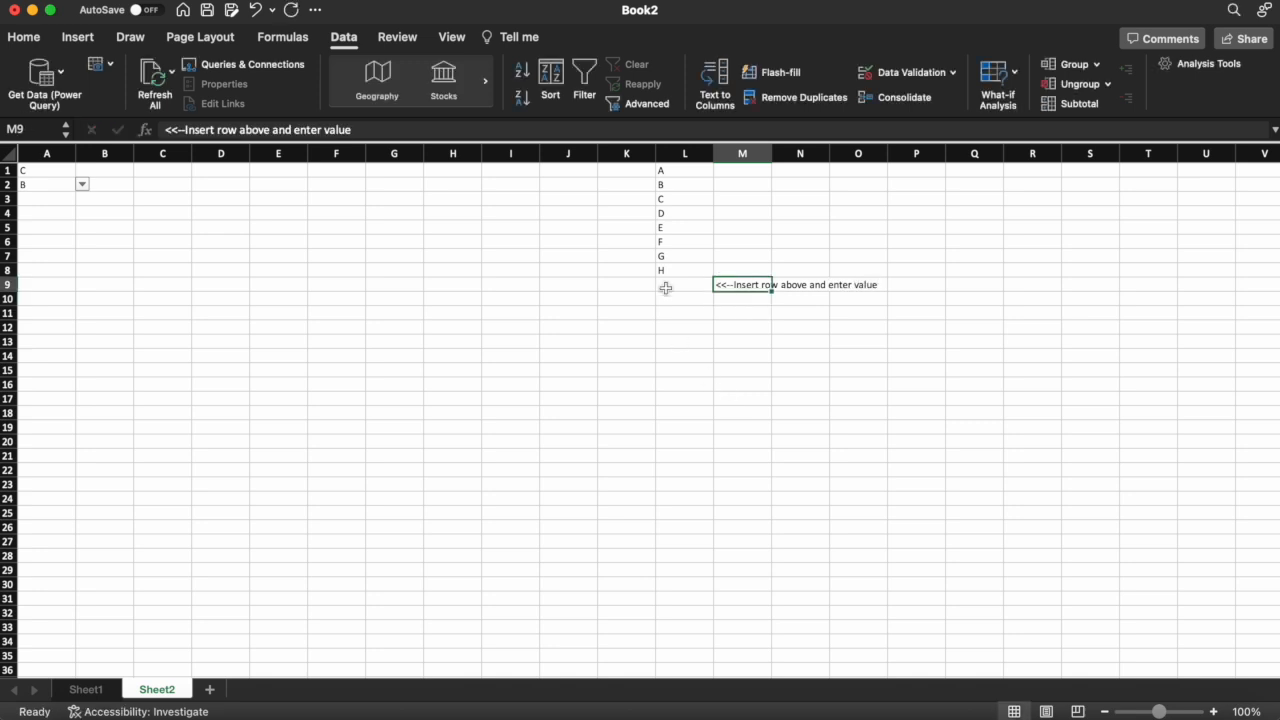
# Insert a row at row 9 above the note and enter I in L9
pyautogui.click(8, 285)
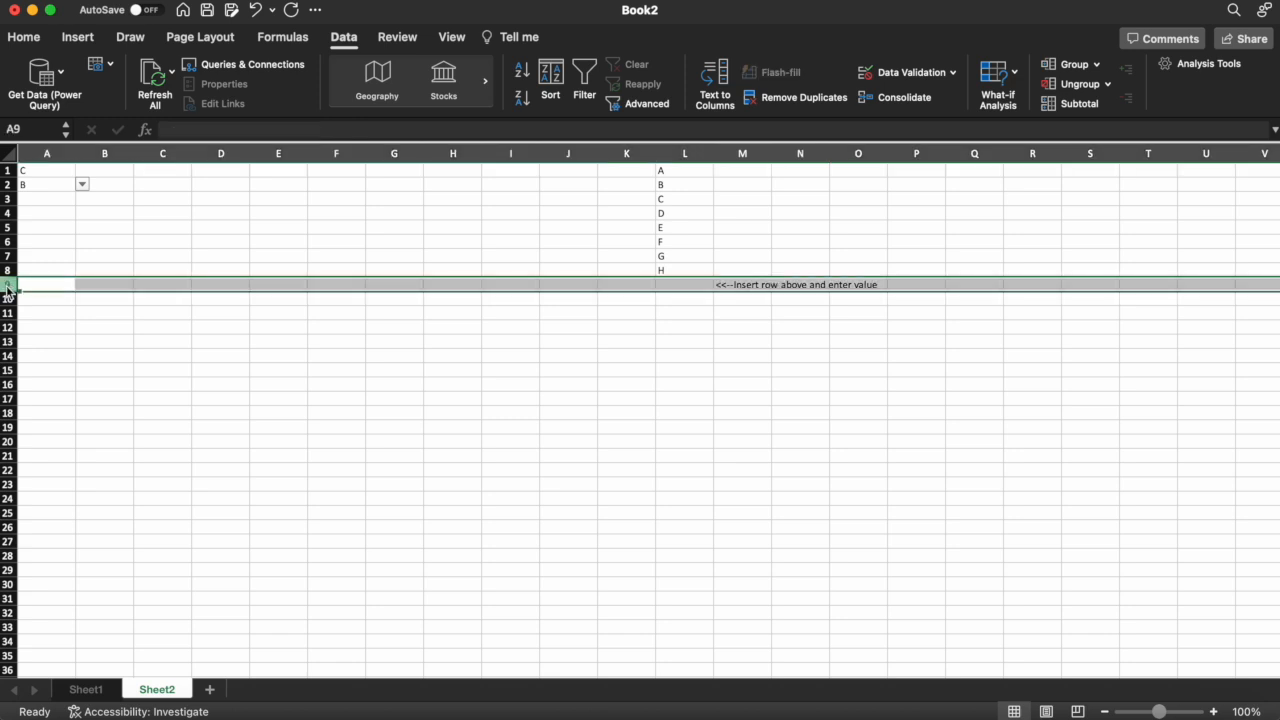
pyautogui.rightClick(8, 287)
pyautogui.click(54, 374)
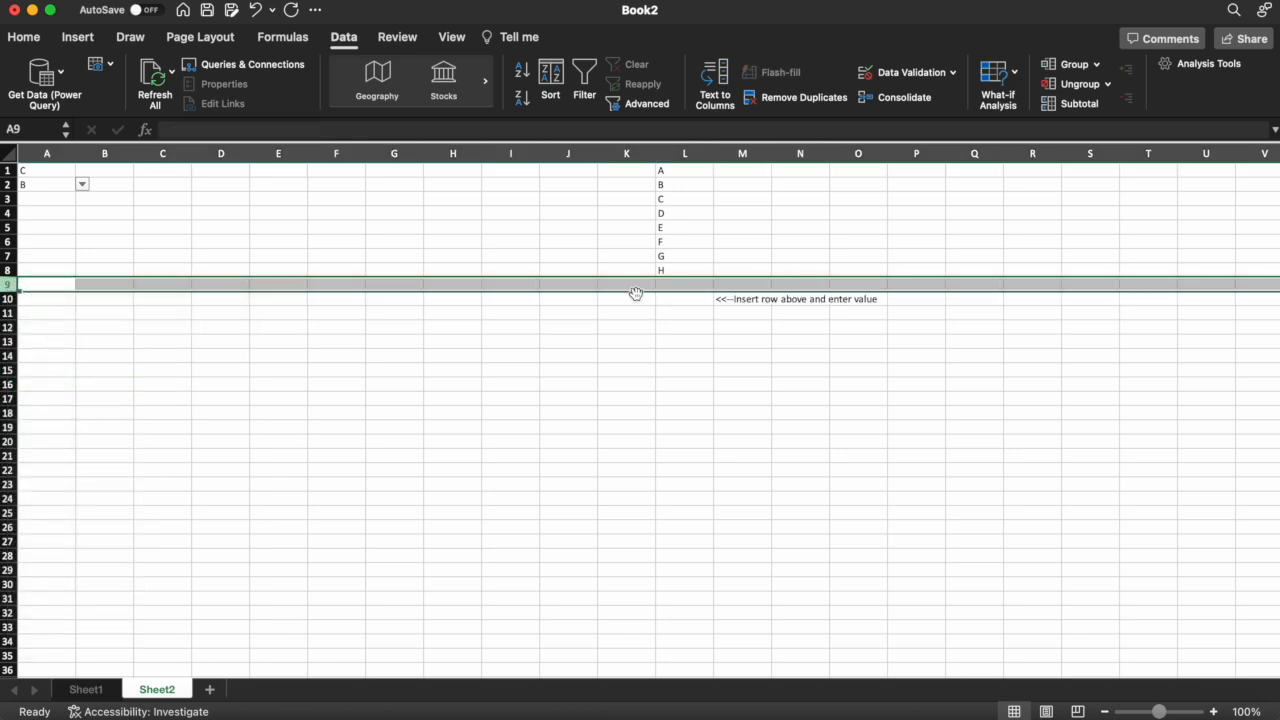
pyautogui.click(685, 285)
pyautogui.write('I')
pyautogui.press('Return')
pyautogui.press('Up')
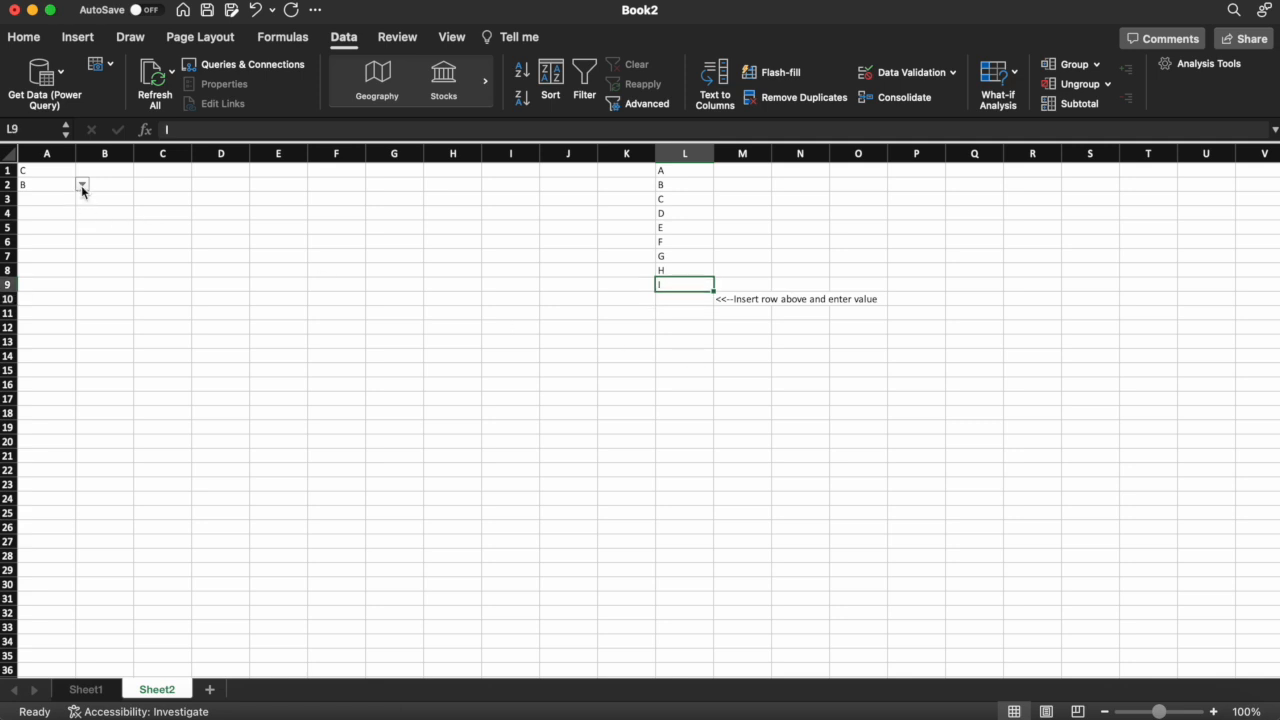
# Choose I from A2's expanded A–I drop-down
pyautogui.click(104, 226)
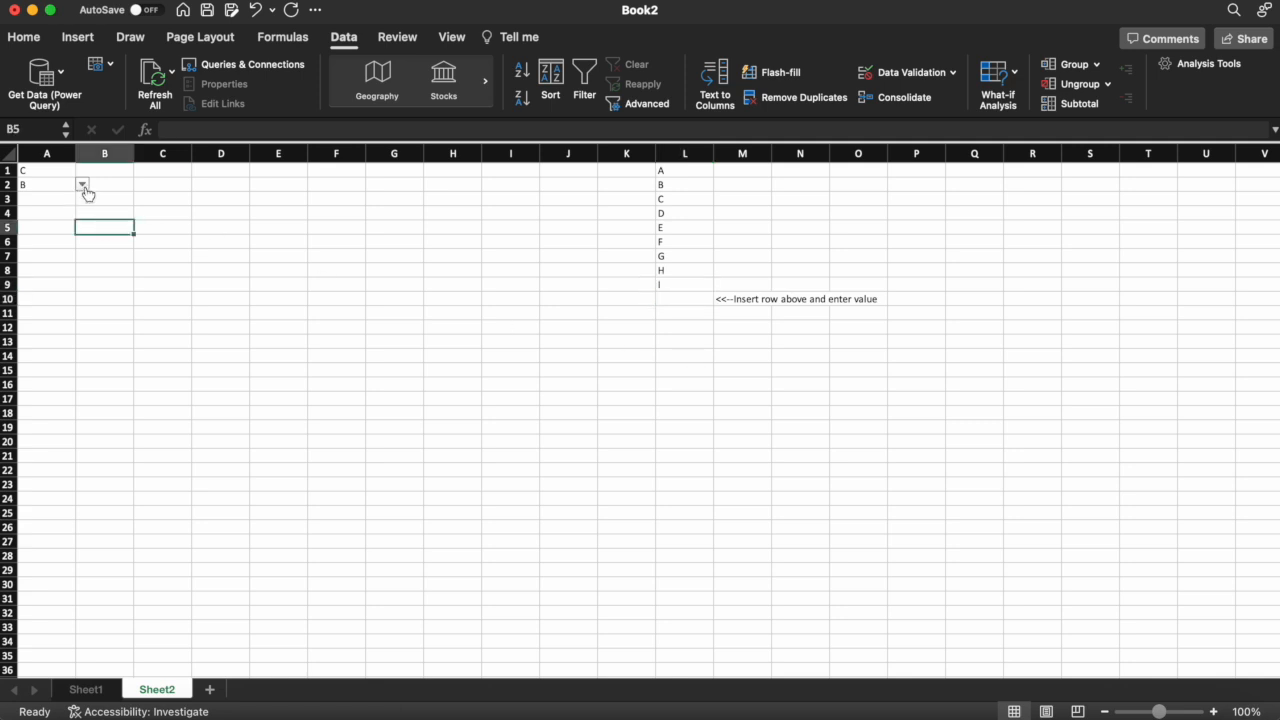
pyautogui.click(58, 185)
pyautogui.click(82, 185)
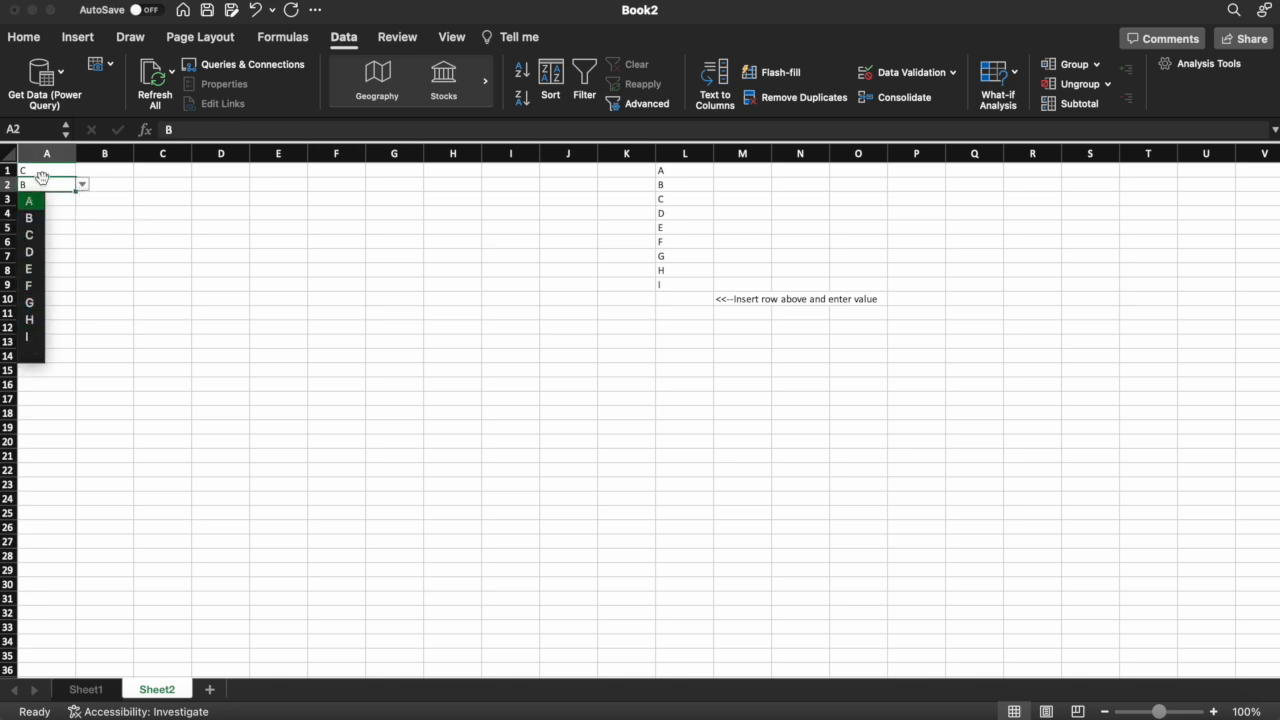
pyautogui.click(30, 337)
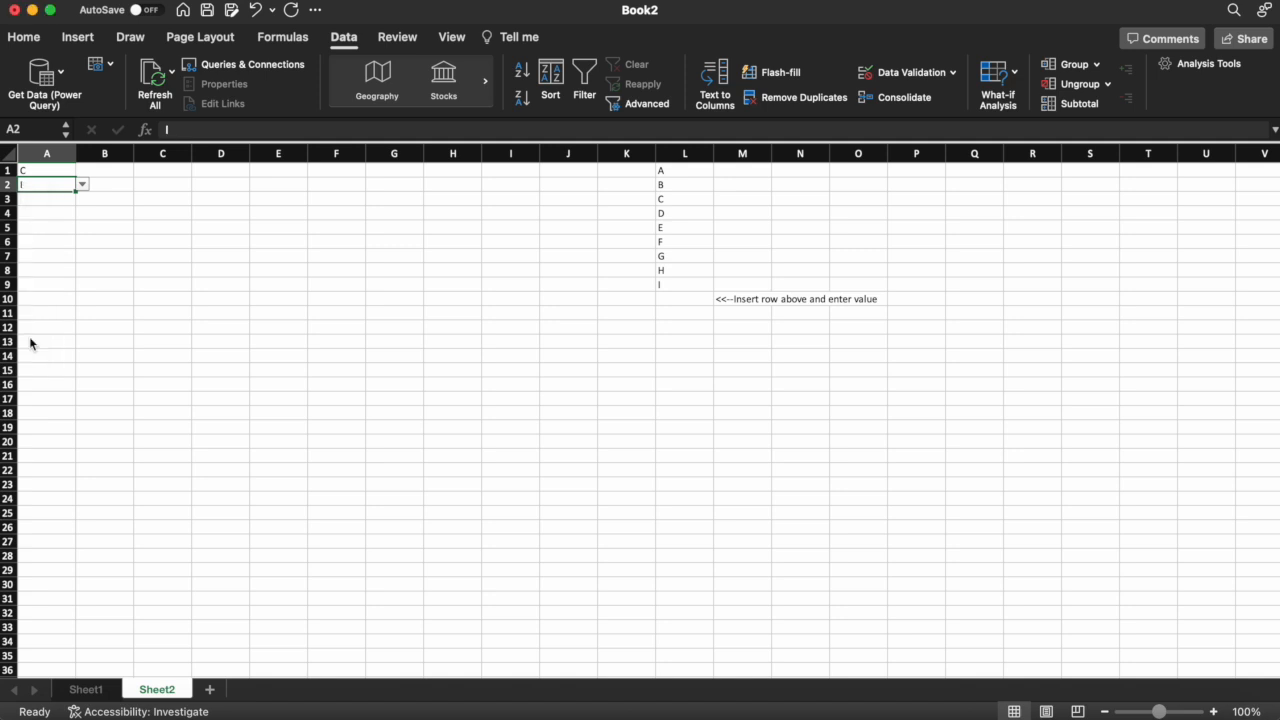
pyautogui.click(282, 282)
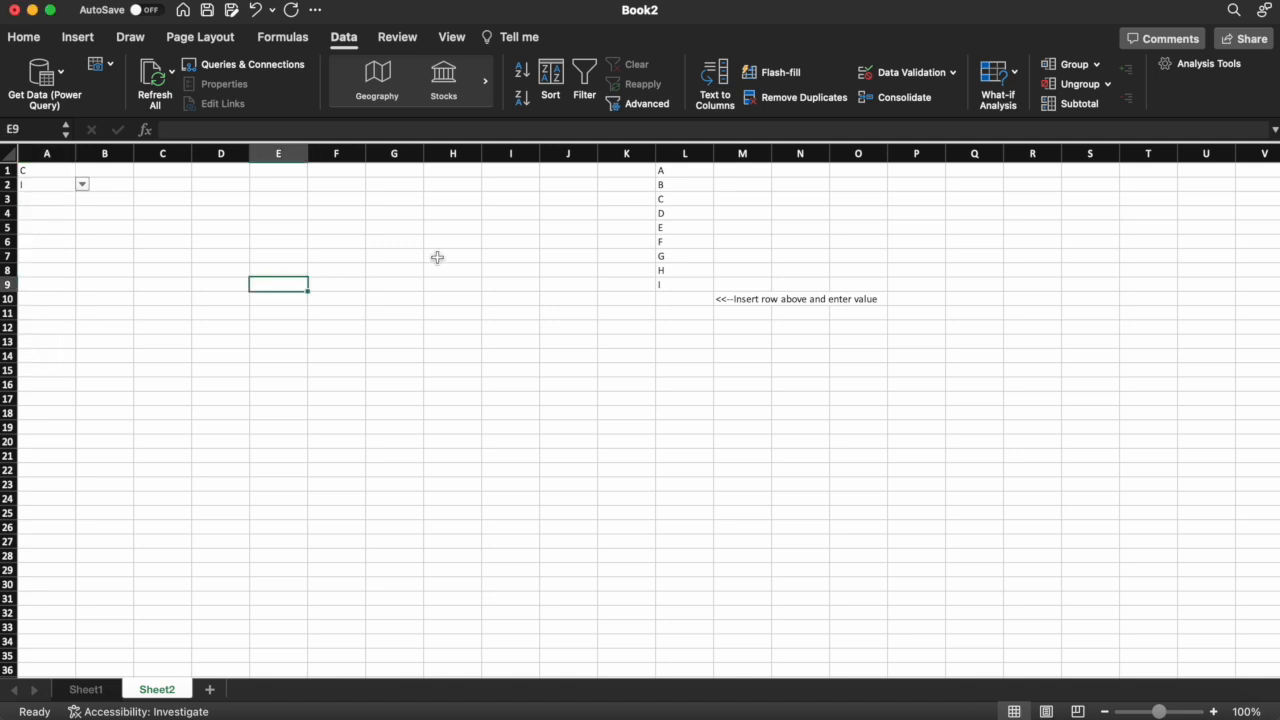